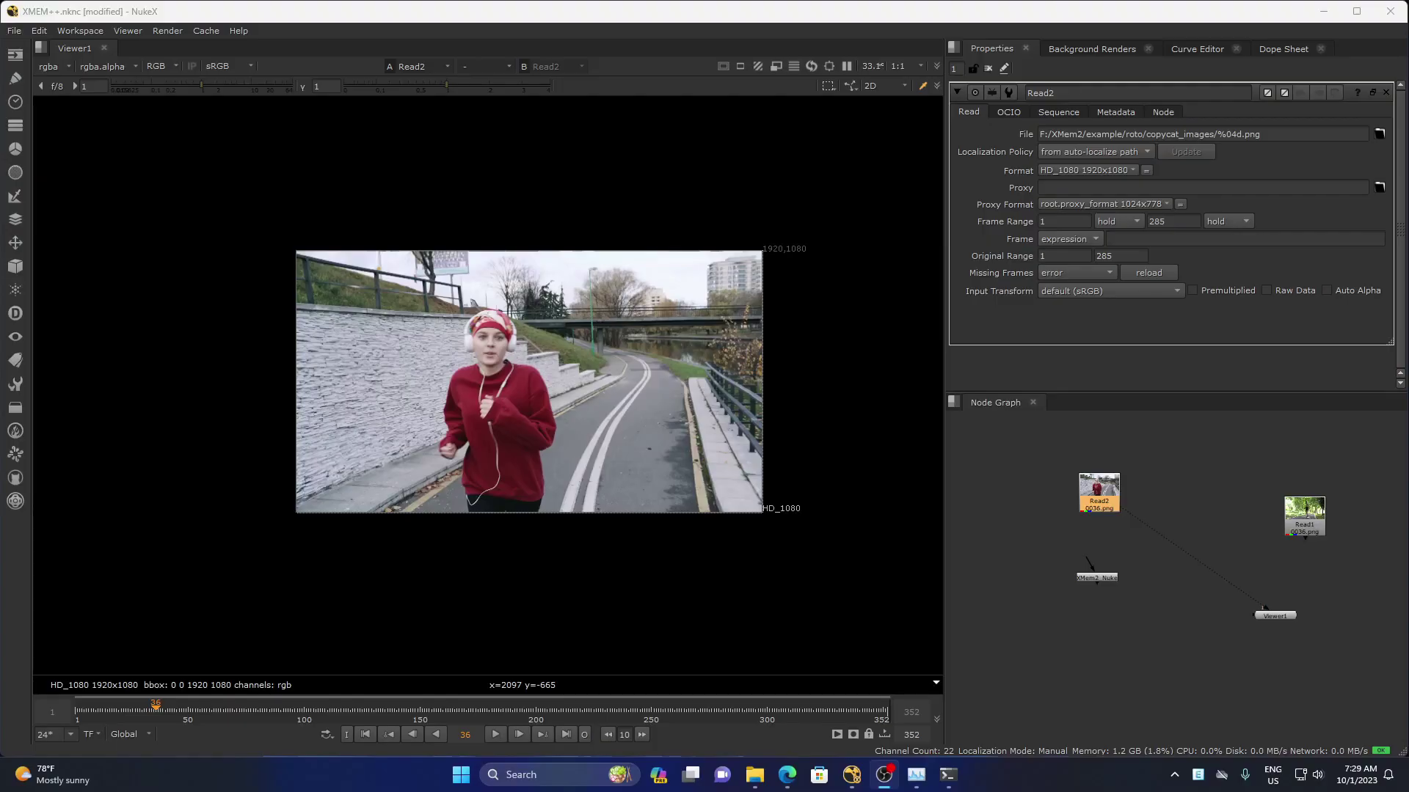
- Open the XMem2_Nuke node's properties and launch Auto Roto on the Read2 runner footage
double_click(1086, 580)
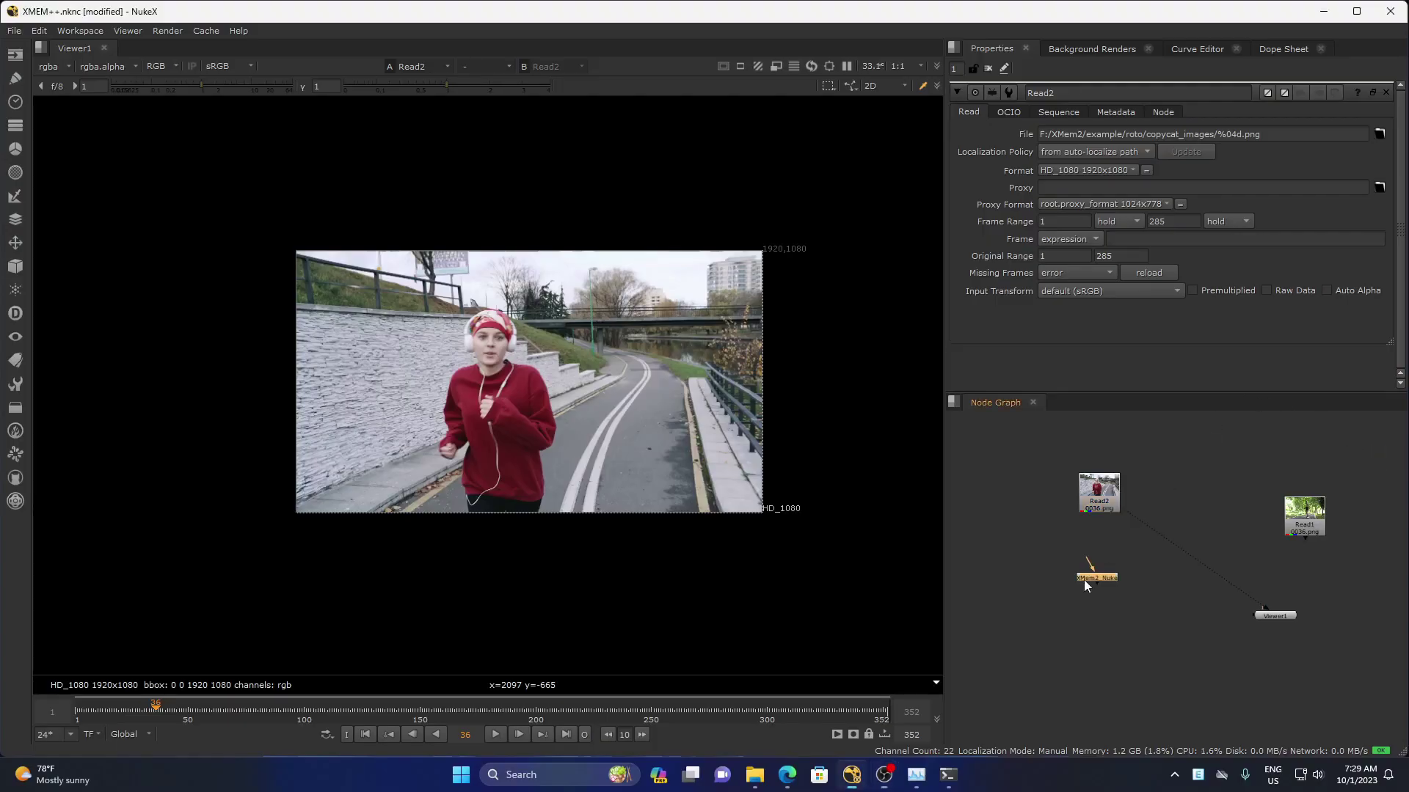
click(1102, 483)
click(1064, 167)
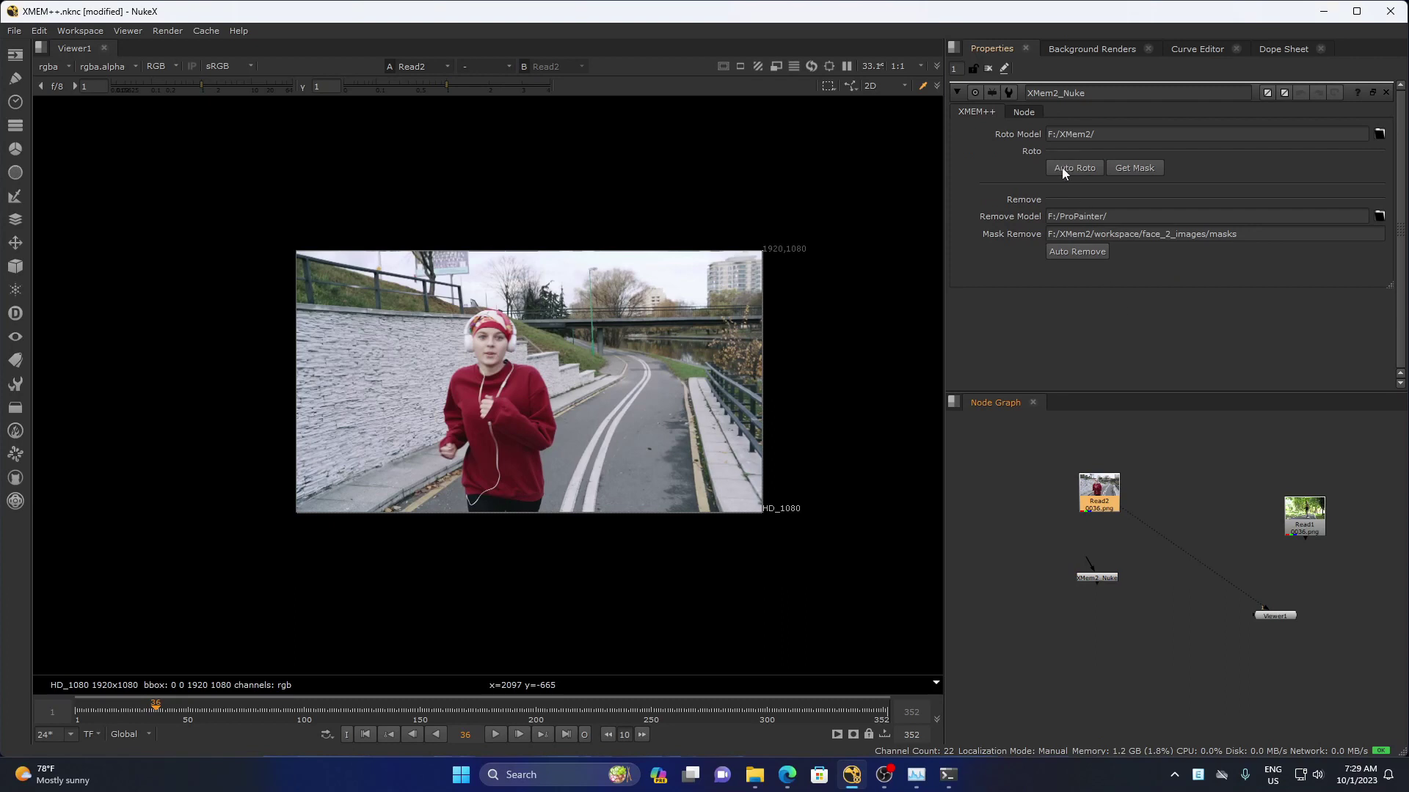
click(950, 775)
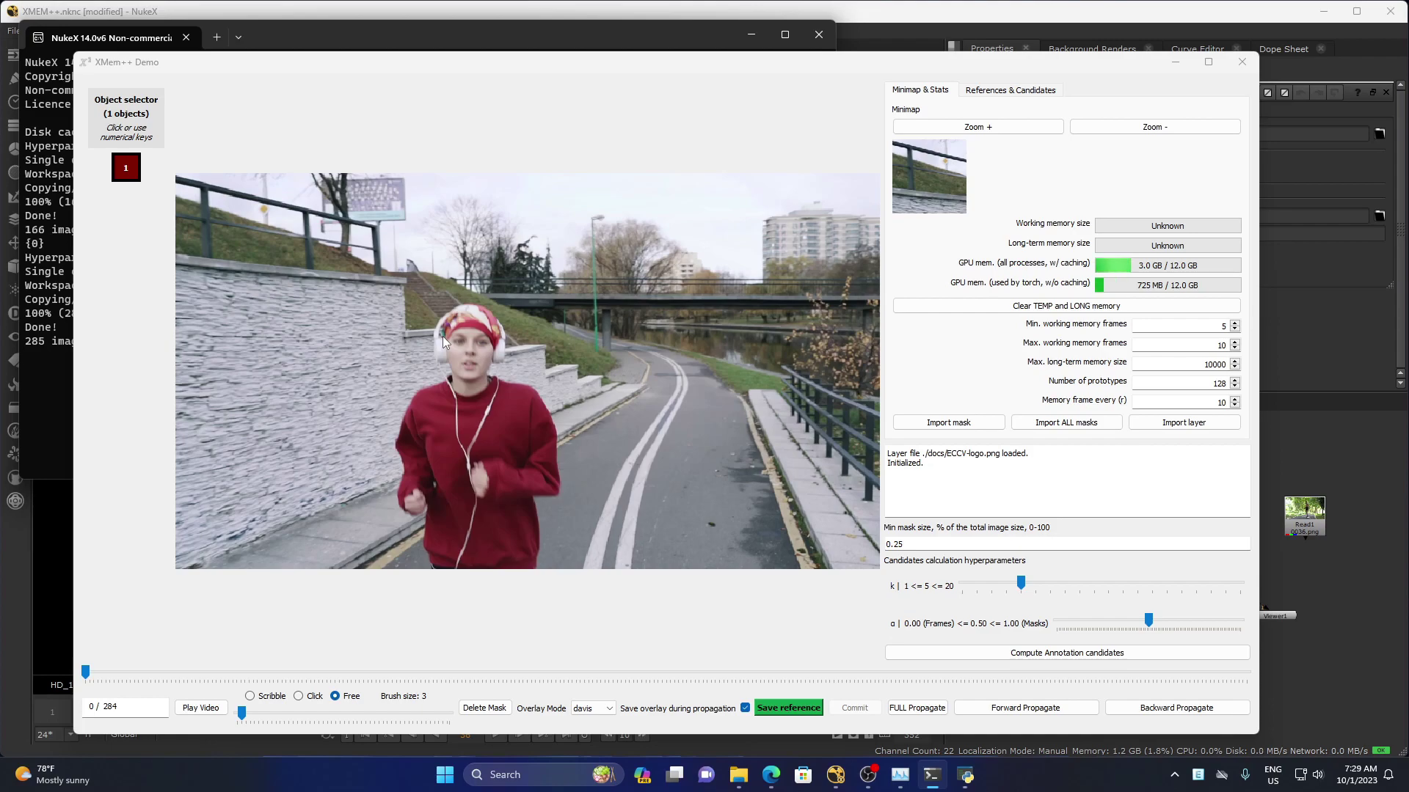
- Mask the whole runner at frame 160 with scribbles in XMem++ Demo, save it as a reference and review the saved references
drag(93, 674, 740, 688)
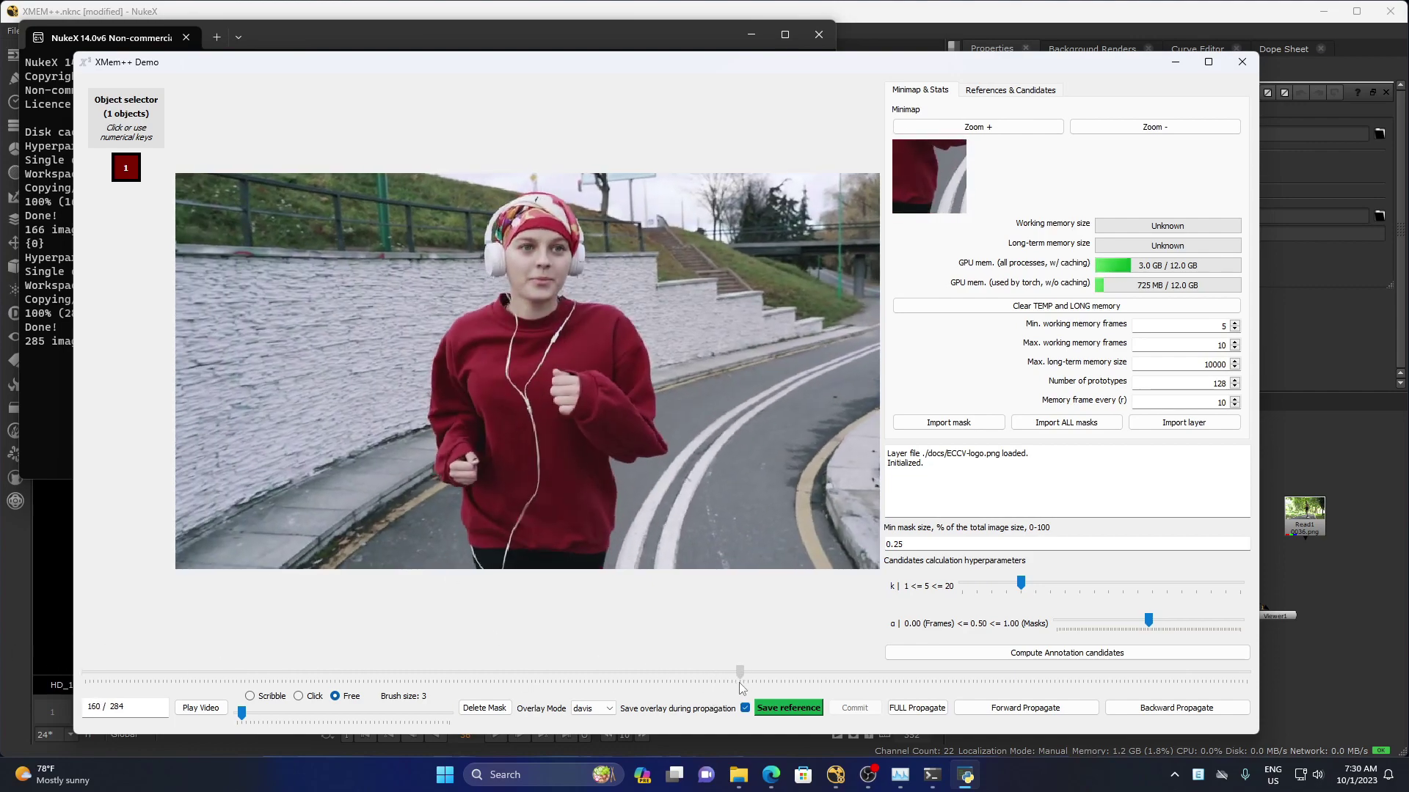
mouse_move(538, 418)
mouse_down()
mouse_move(544, 325)
mouse_move(522, 324)
mouse_move(489, 361)
mouse_move(565, 440)
mouse_move(599, 338)
mouse_move(523, 358)
mouse_move(528, 567)
mouse_move(577, 565)
mouse_up()
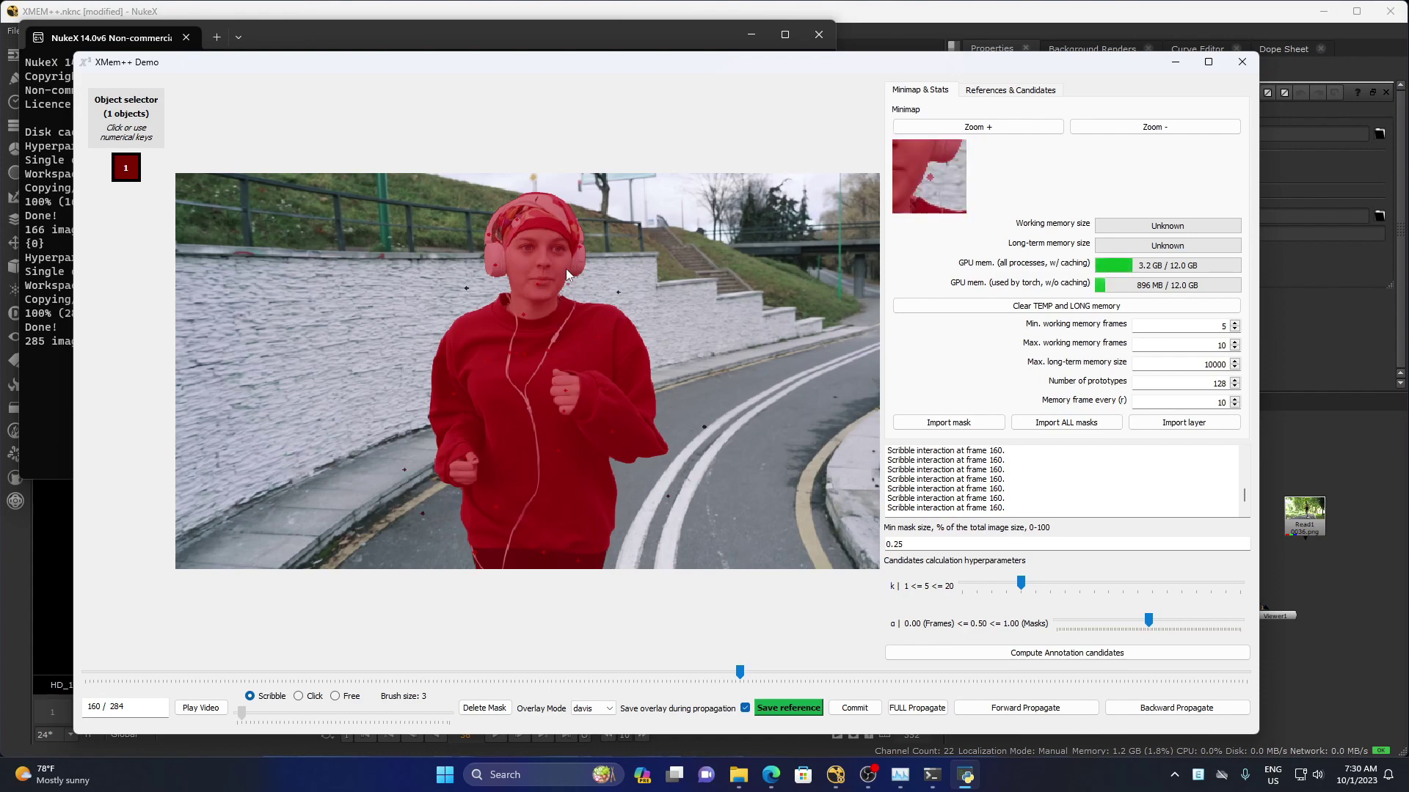
click(800, 712)
click(1019, 90)
click(929, 90)
- Mask the whole runner at frame 0 with scribbles and save that frame as a second reference
drag(746, 671, 84, 669)
mouse_move(482, 349)
mouse_down()
mouse_move(496, 527)
mouse_move(463, 571)
mouse_up()
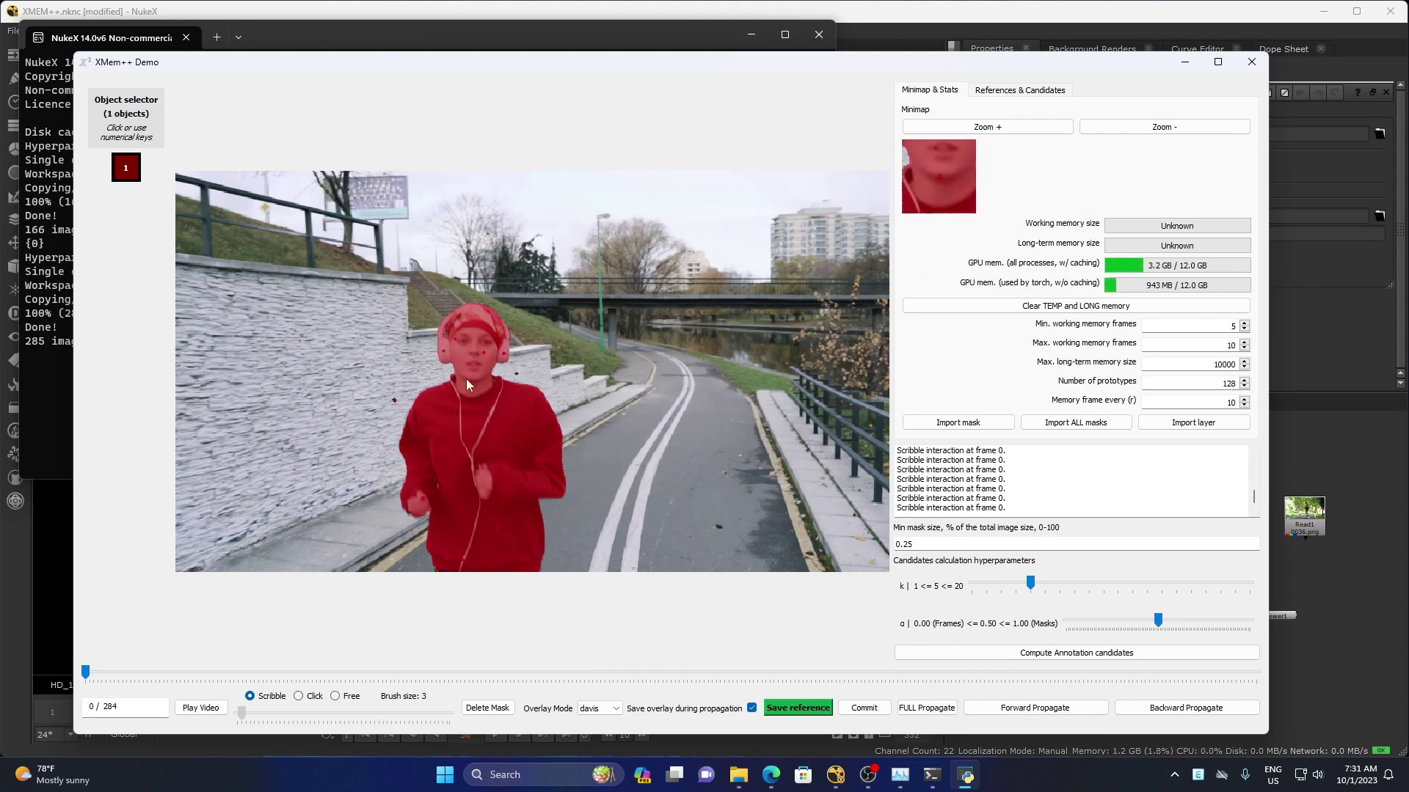
click(801, 709)
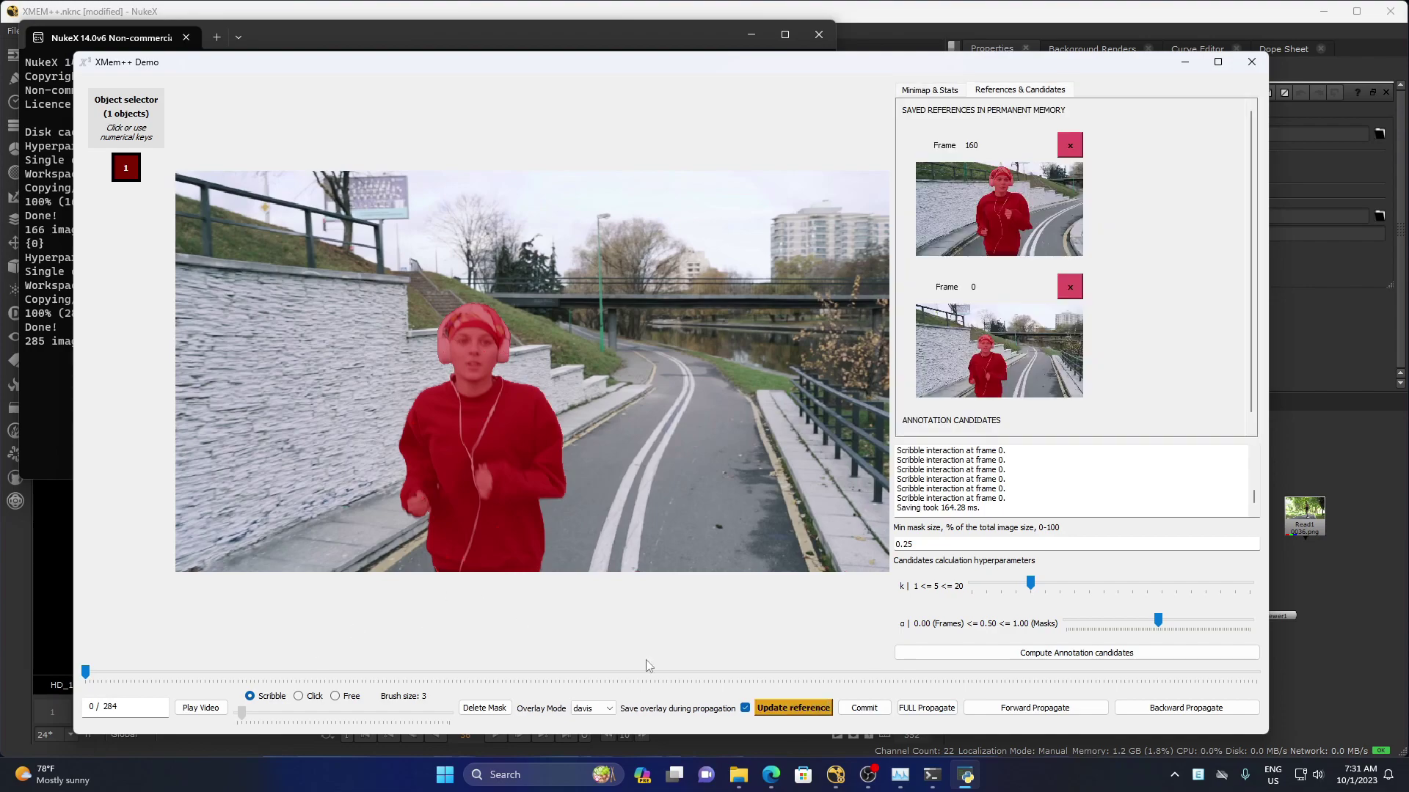
- Run full propagation of the runner mask across the clip and scrub through the masked frames
click(926, 708)
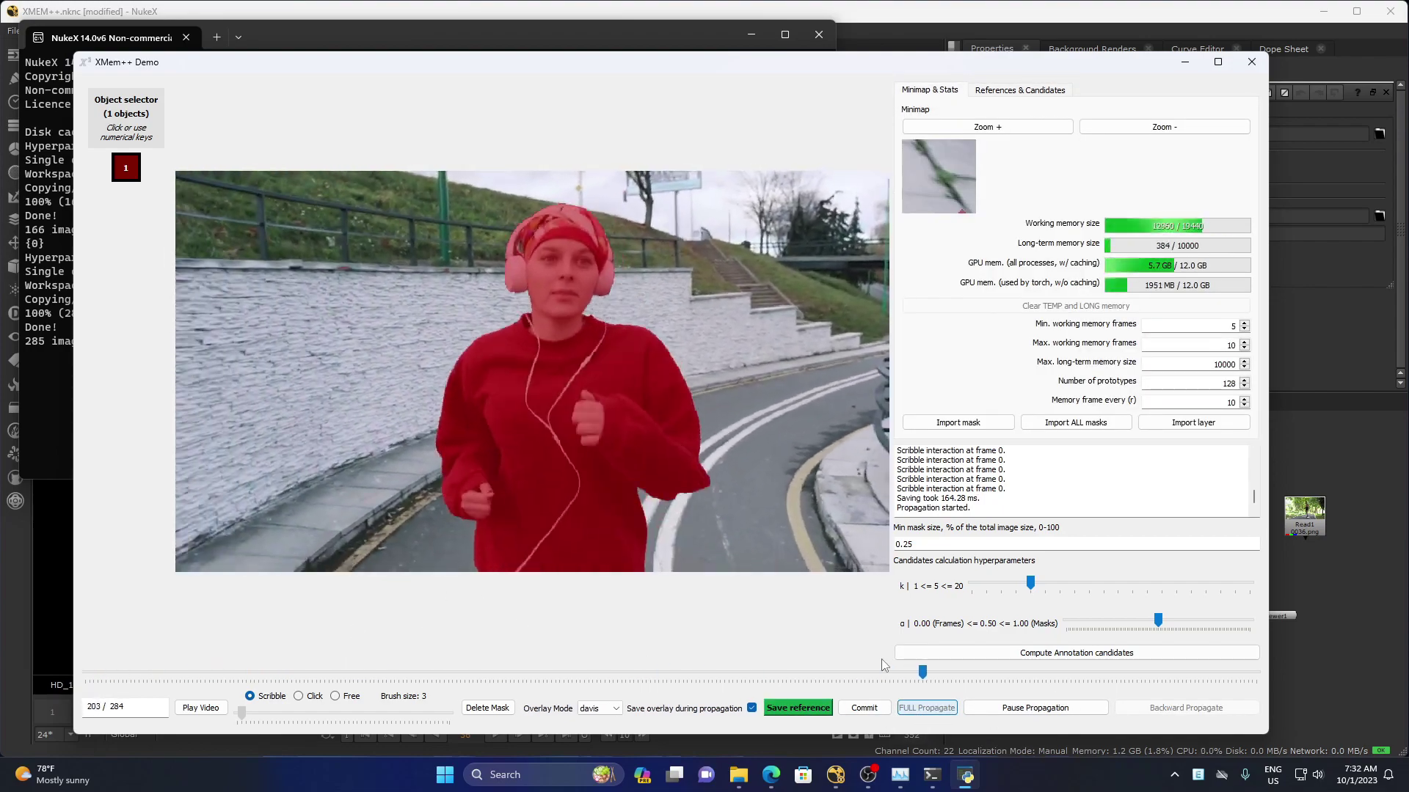
drag(1256, 673, 1046, 664)
- Switch to NukeX, load the generated mask with Get Mask and set Grade2's gamma to 4.15
click(836, 775)
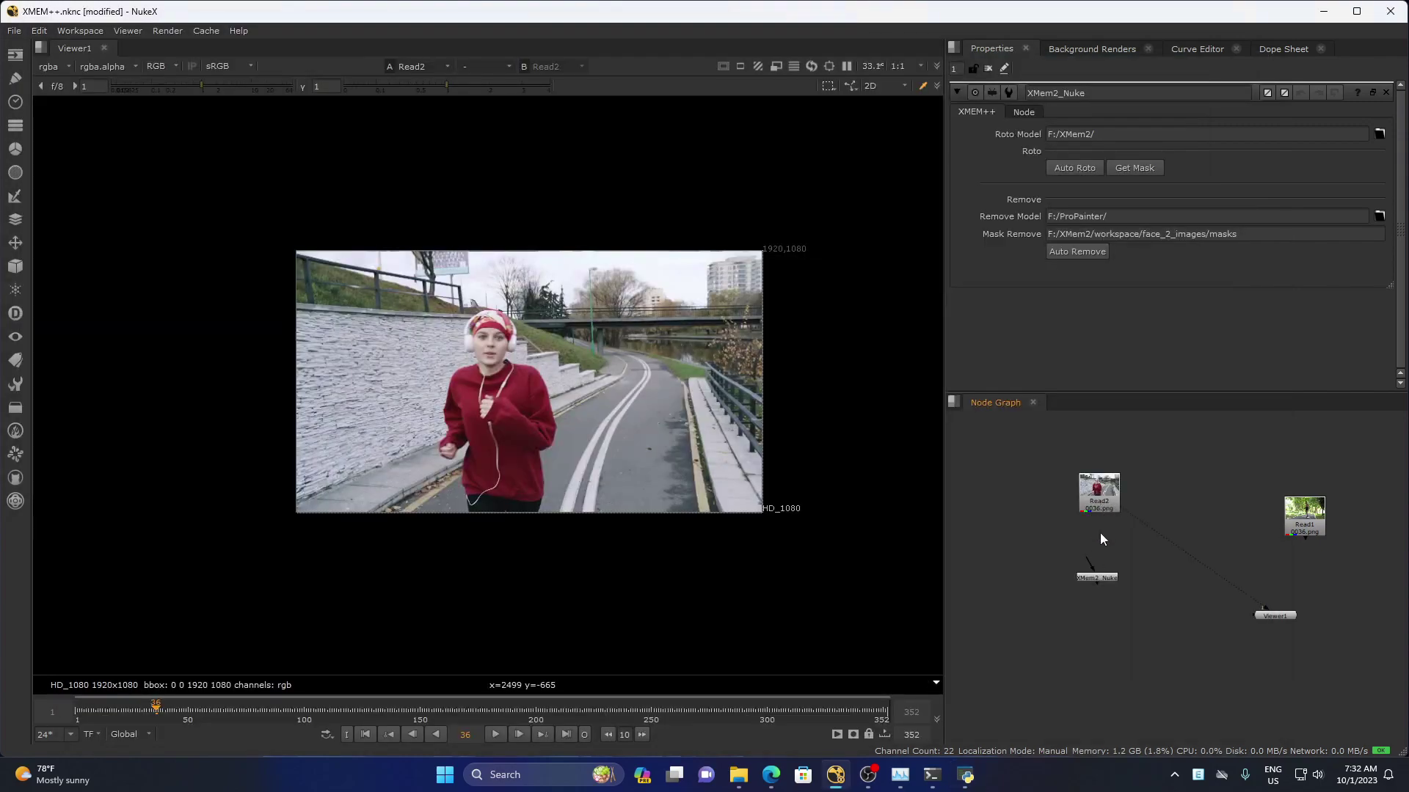
click(1134, 168)
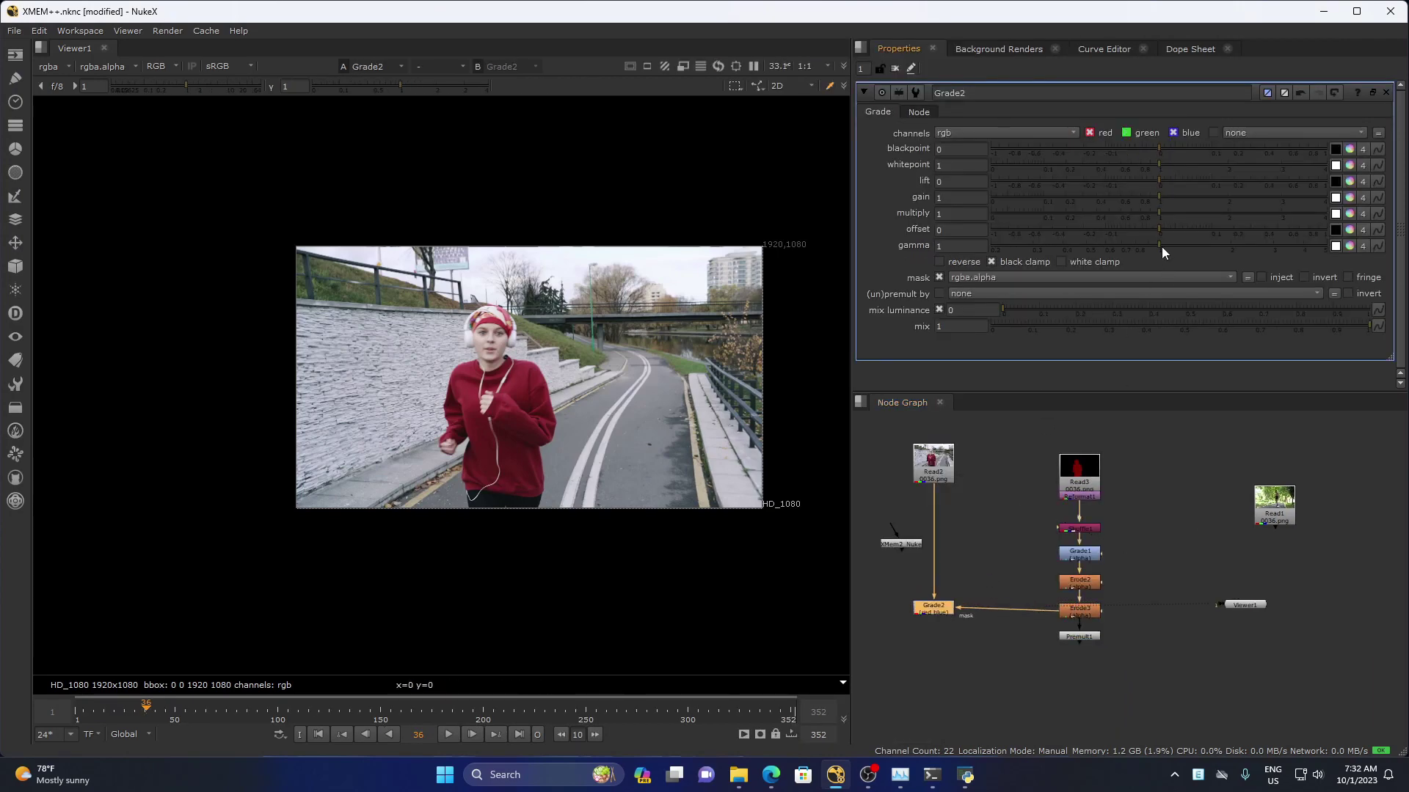
drag(1162, 253, 1305, 250)
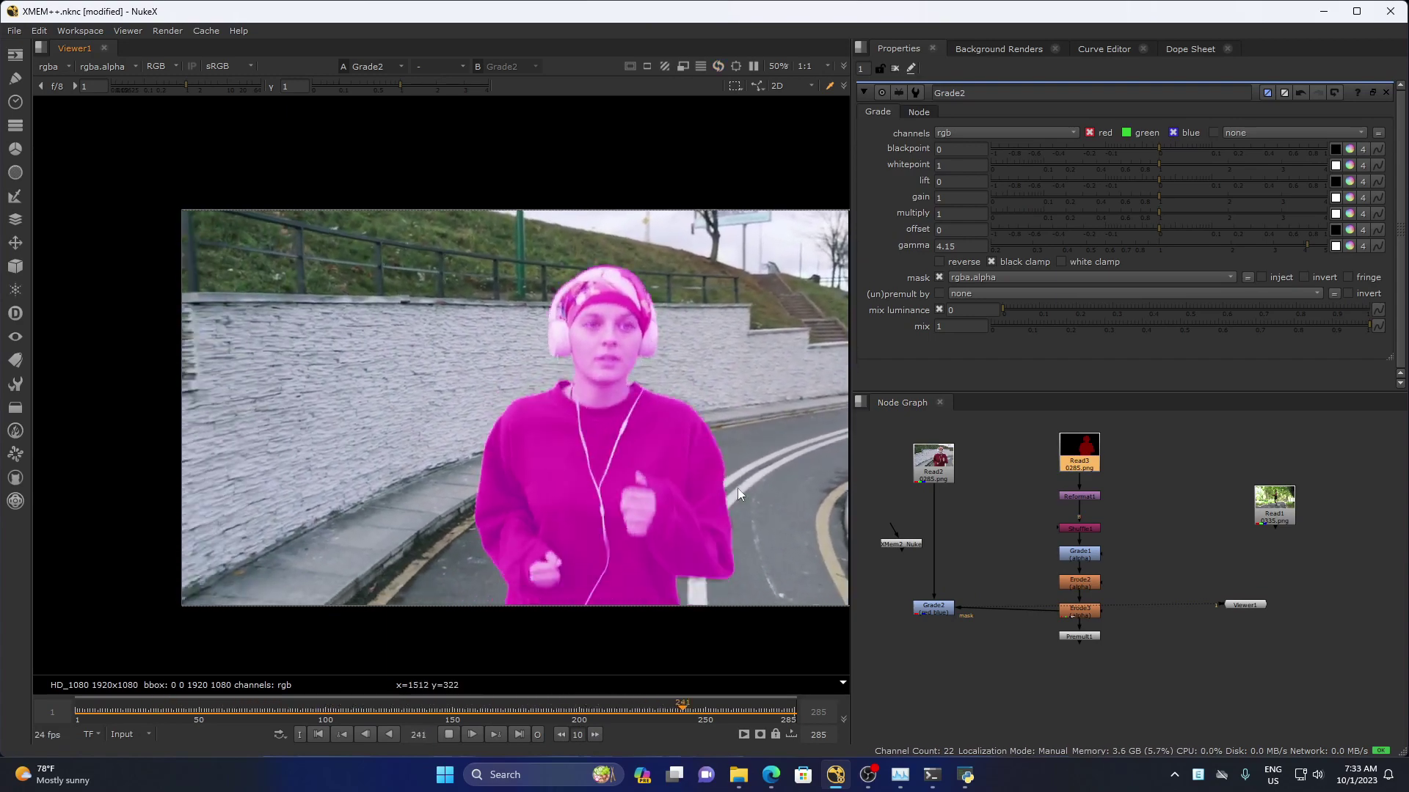
- View the alpha channel of Erode3 and examine the matte edges around the runner's head and shoulders on neighbouring frames
click(1072, 610)
key(1)
key(a)
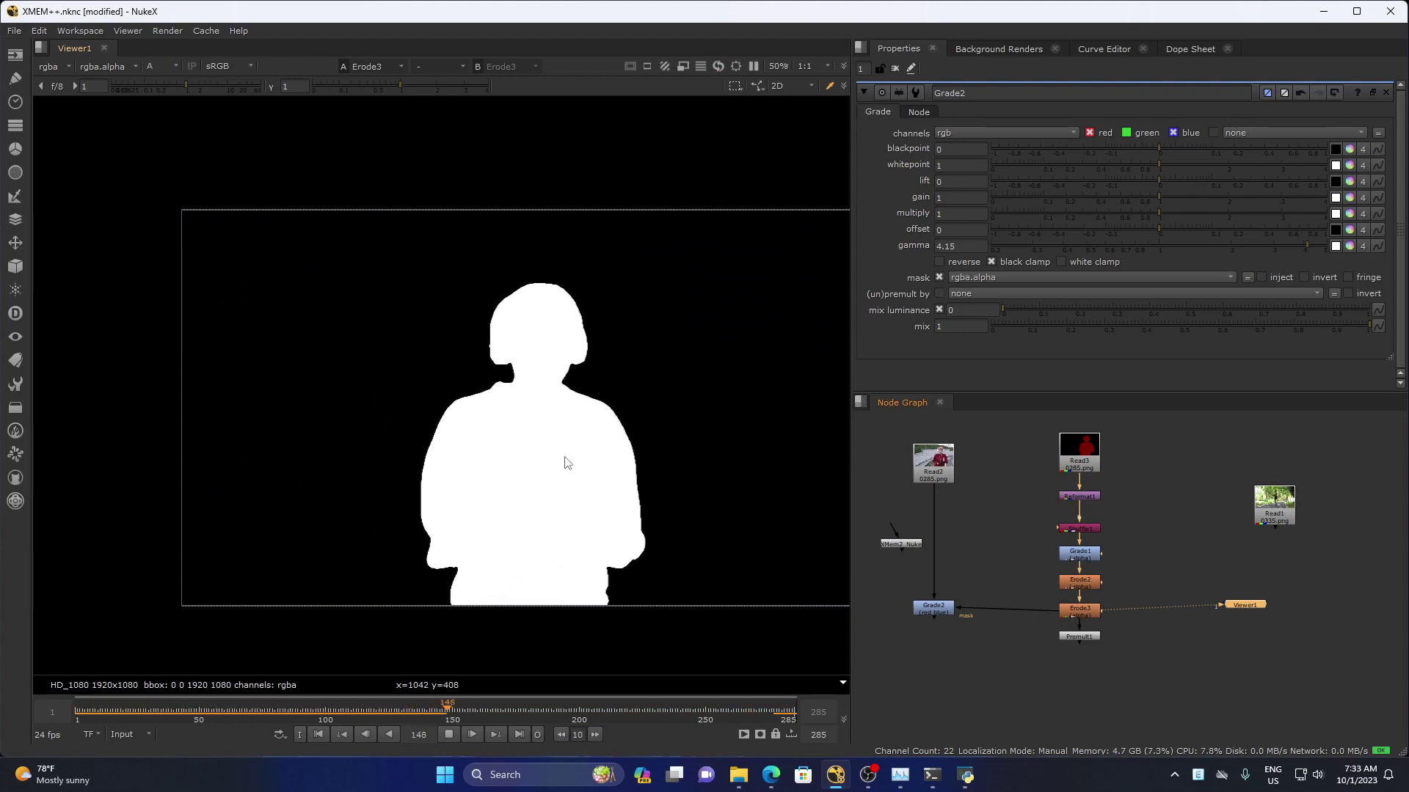
key(k)
scroll(617, 397, up, 4)
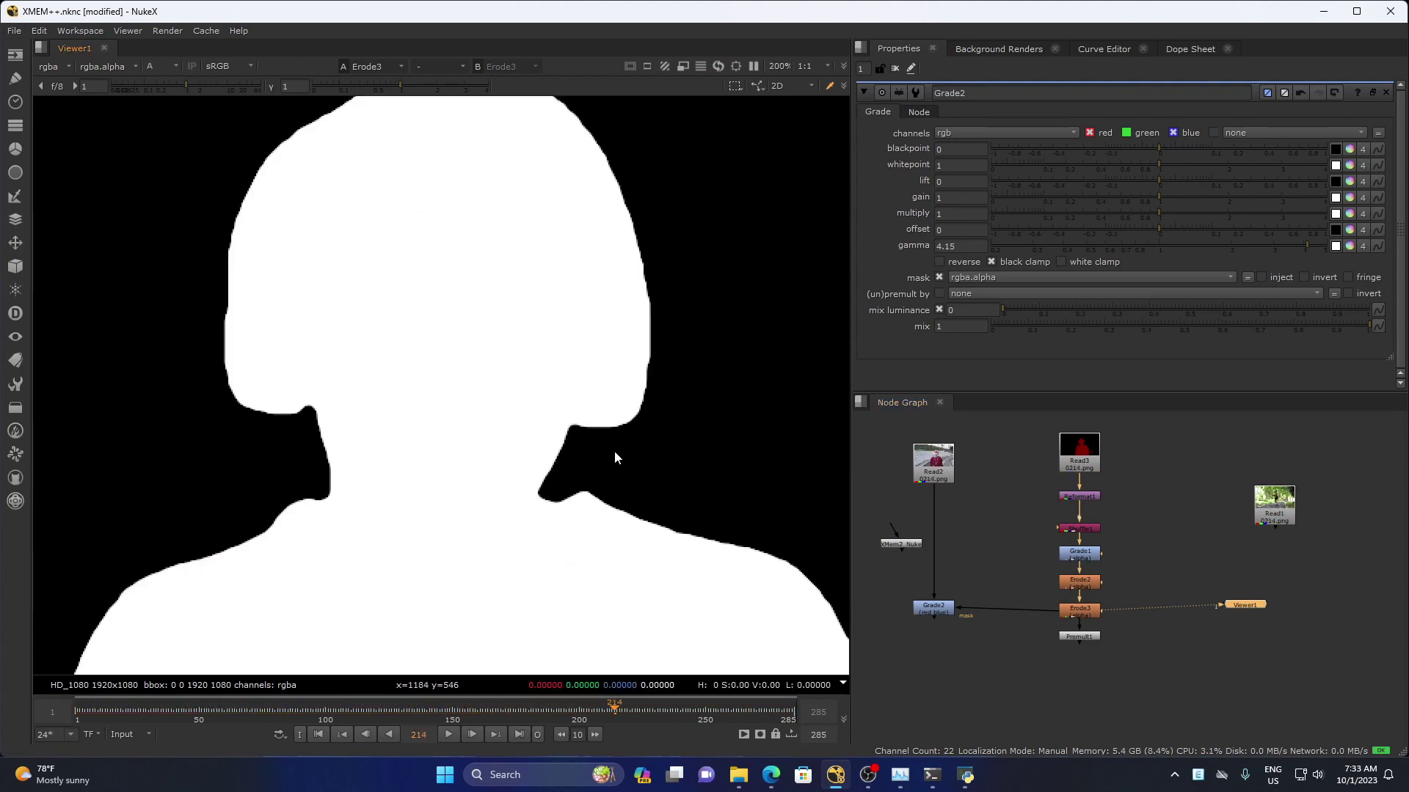
scroll(615, 453, down, 4)
key(Left)
key(Right)
scroll(684, 523, up, 5)
key(Left)
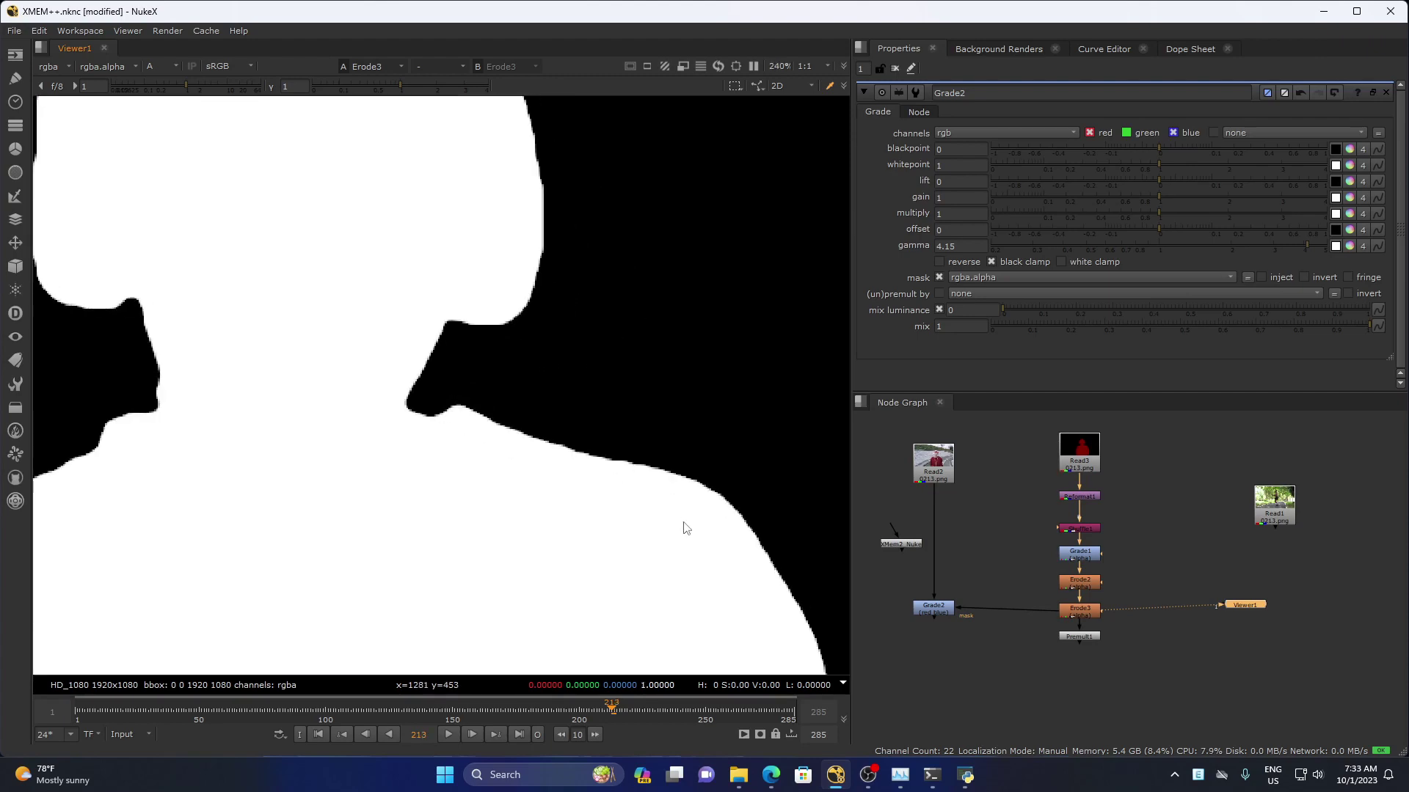
scroll(683, 528, down, 5)
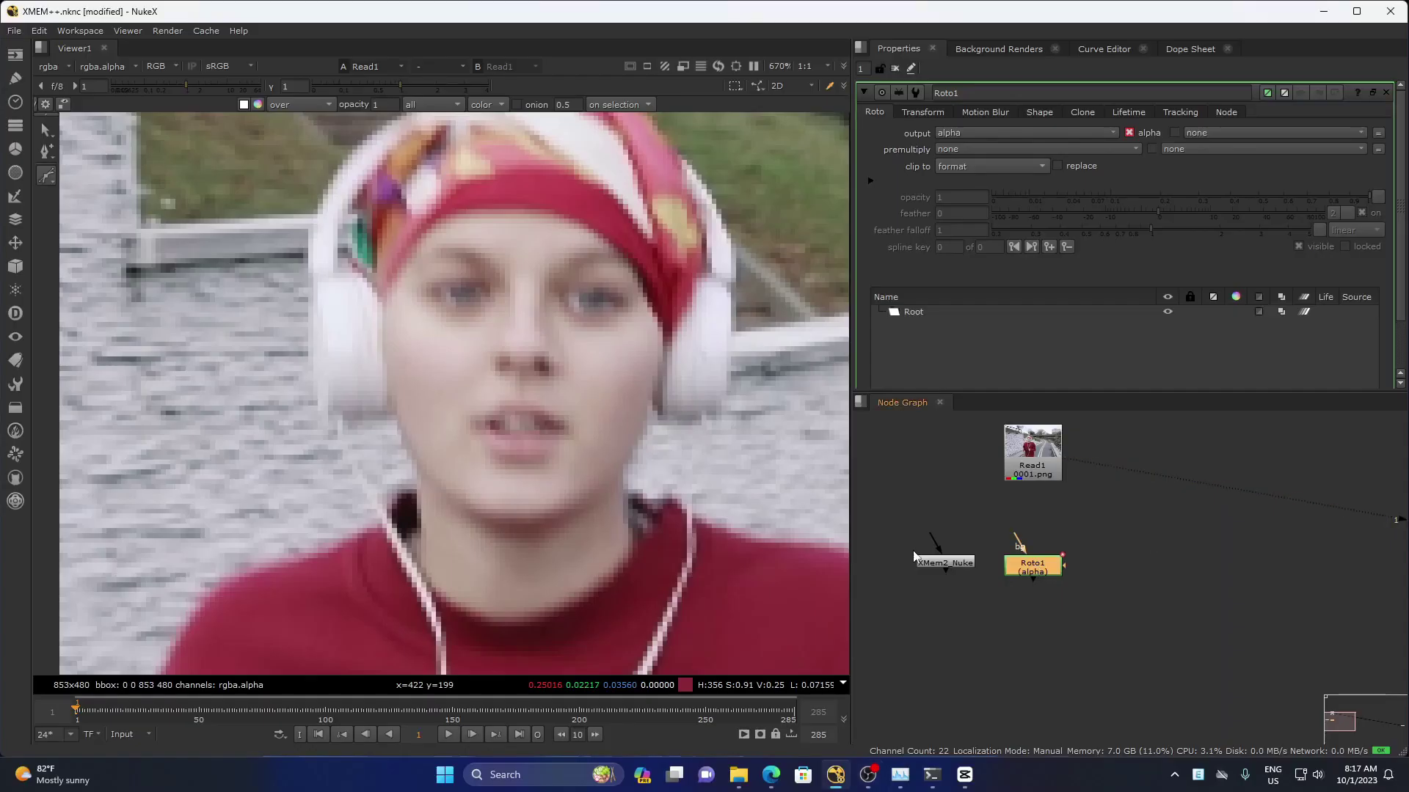
- Start a Bezier shape in Roto1 at frame 1, tracing the runner's right sleeve and hand
click(436, 445)
scroll(422, 452, up, 4)
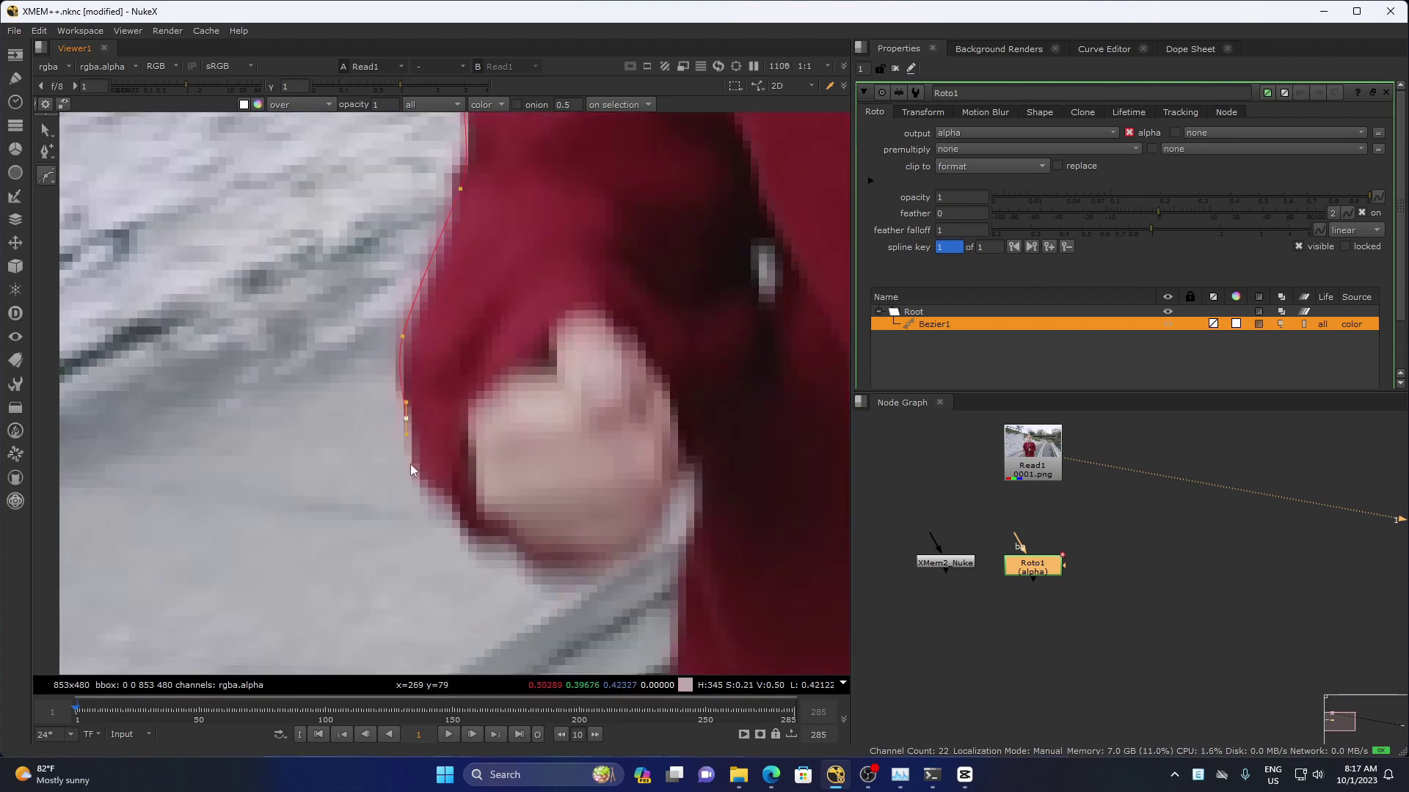
click(410, 465)
scroll(496, 311, down, 5)
scroll(452, 443, up, 3)
click(452, 443)
scroll(443, 452, down, 3)
- Continue the Bezier from the image's bottom edge up the side of the sweater and under the runner's left elbow
click(581, 655)
click(588, 587)
click(603, 515)
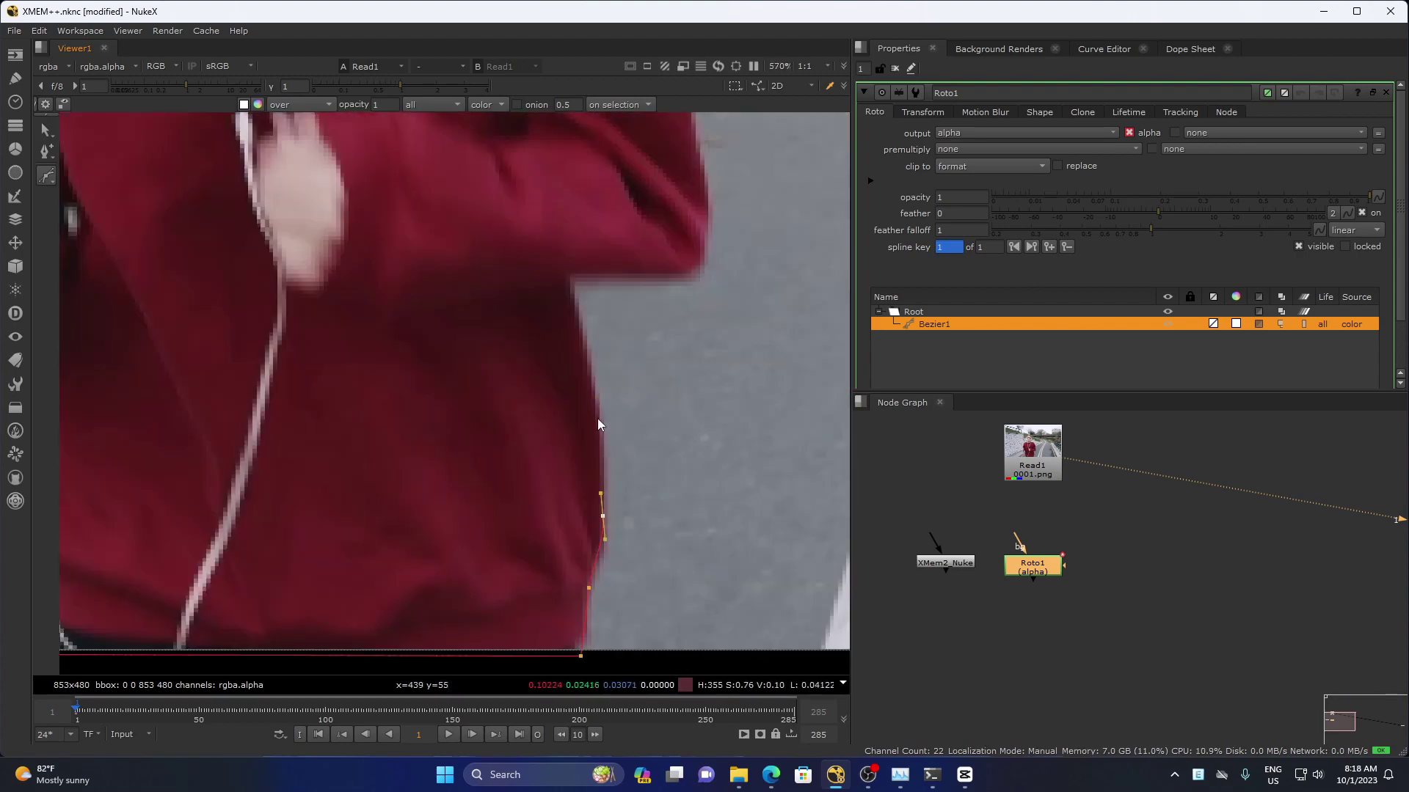
click(598, 418)
click(573, 279)
click(700, 276)
- Trace the Bezier along the runner's left arm, shoulder, neck and left headphone
click(597, 402)
click(471, 251)
click(337, 377)
scroll(416, 506, up, 3)
click(462, 324)
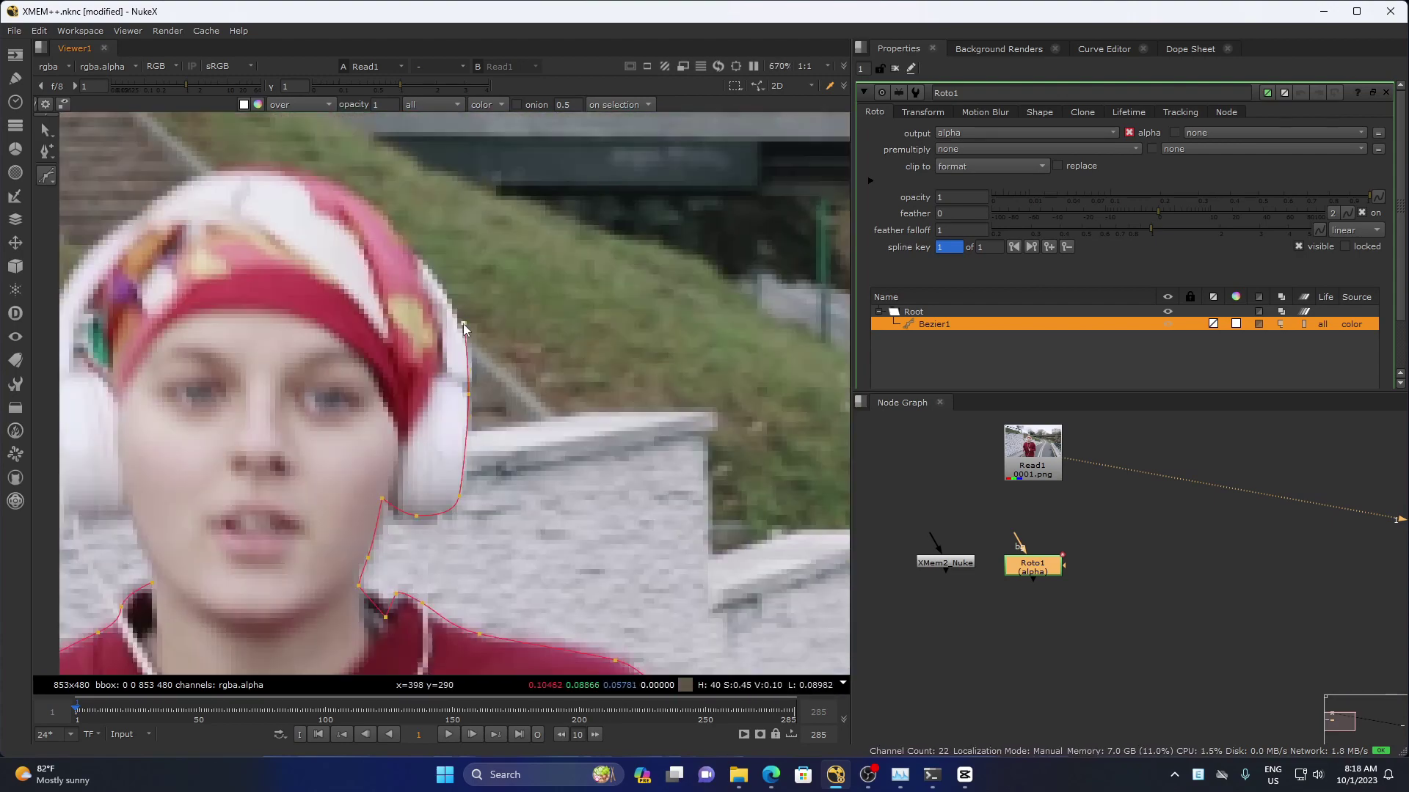
- Trace the Bezier over the top of the head and around the right headphone to close the shape
click(416, 253)
click(456, 148)
click(332, 436)
click(410, 460)
click(436, 537)
- Adjust the Bezier point at the sweater collar beside the runner's neck to follow the fabric edge
scroll(425, 630, up, 3)
scroll(440, 441, down, 3)
drag(531, 372, 538, 384)
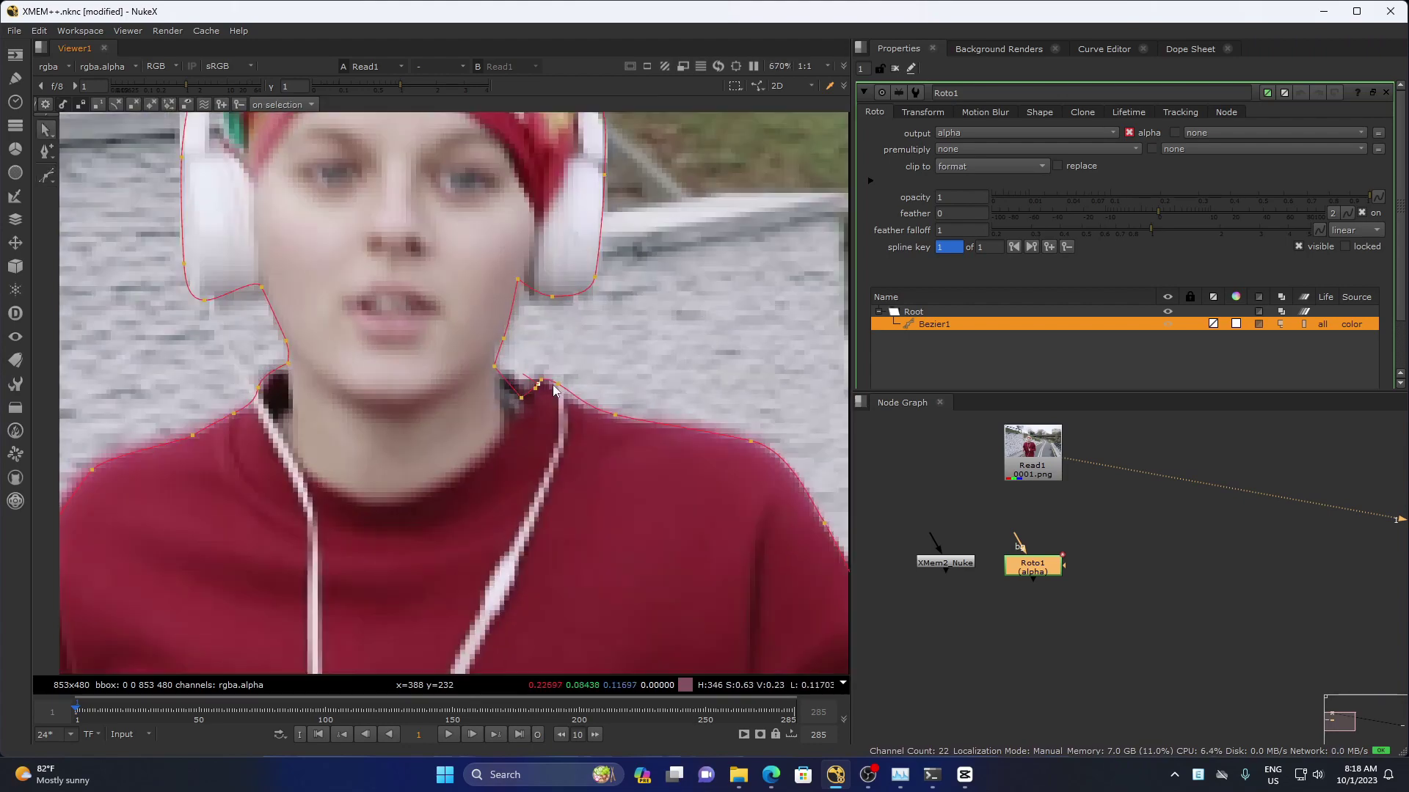
scroll(530, 390, up, 2)
scroll(506, 390, down, 2)
- Add points to the Bezier along the left arm and elbow and the sweater's lower sides
scroll(535, 466, up, 5)
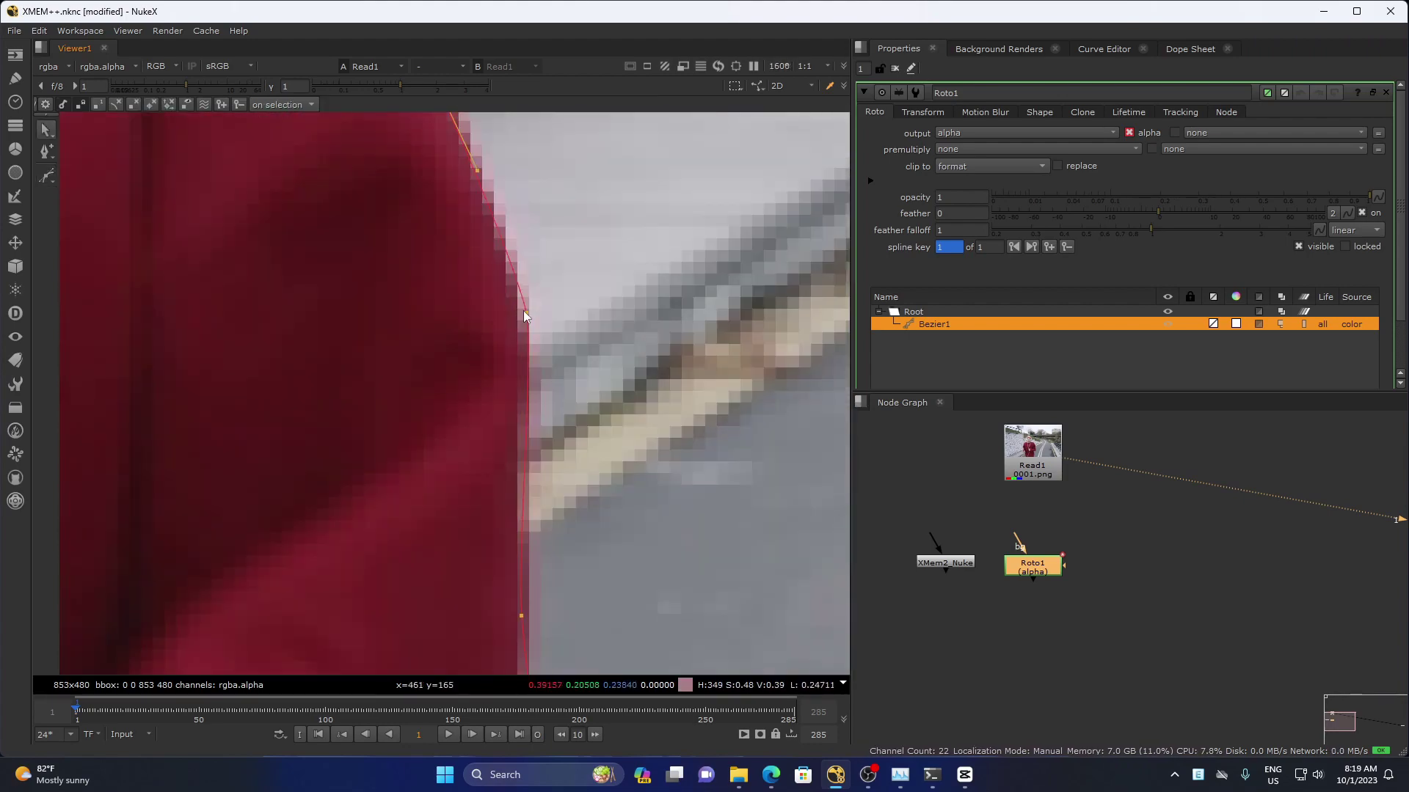
scroll(523, 317, down, 4)
ctrl+alt+click(521, 267)
ctrl+alt+click(467, 562)
ctrl+alt+click(399, 560)
ctrl+alt+click(453, 399)
ctrl+alt+click(362, 487)
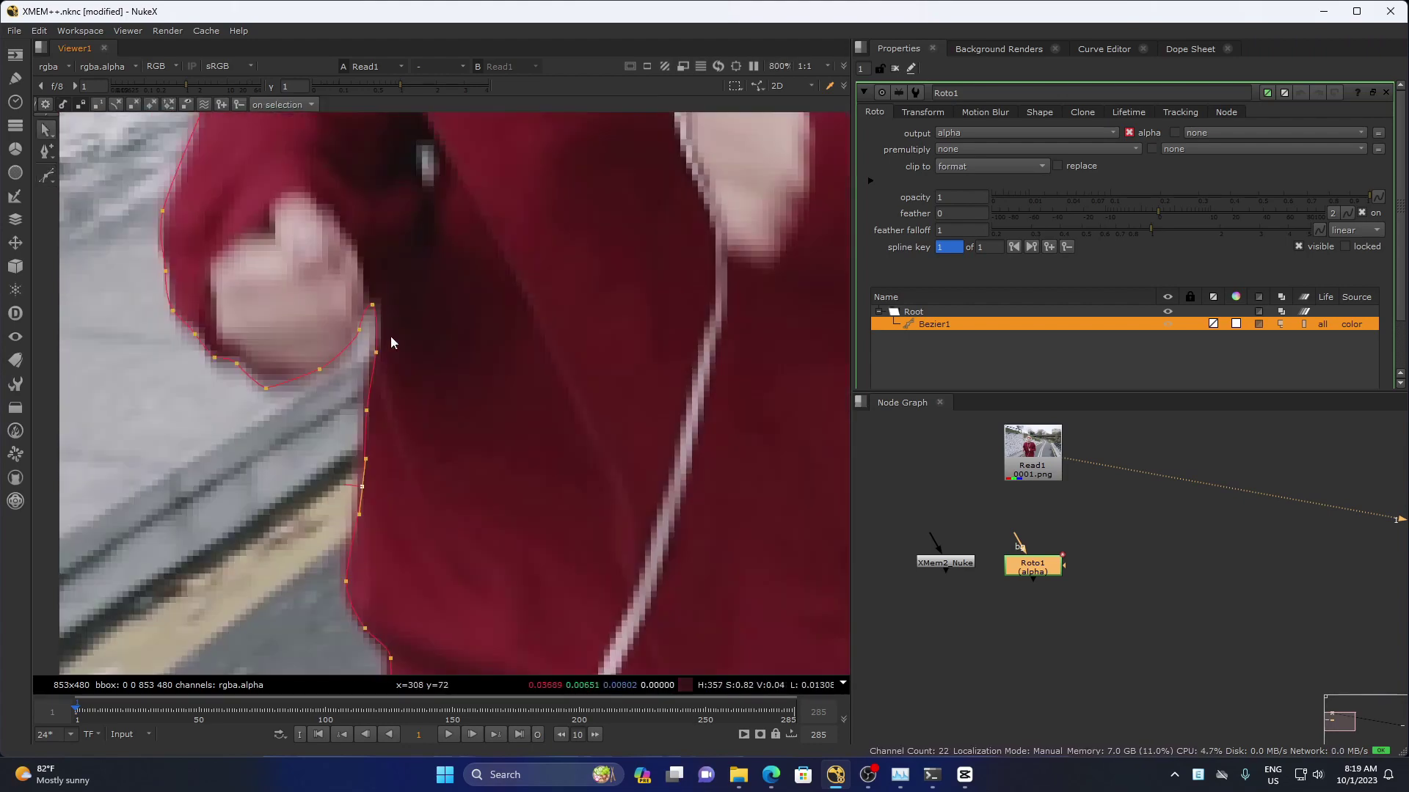
- Add points to the Bezier along the runner's right arm and the shoulder near the collar
scroll(391, 342, up, 2)
scroll(339, 371, down, 3)
ctrl+alt+click(365, 209)
scroll(530, 304, up, 2)
ctrl+alt+click(529, 304)
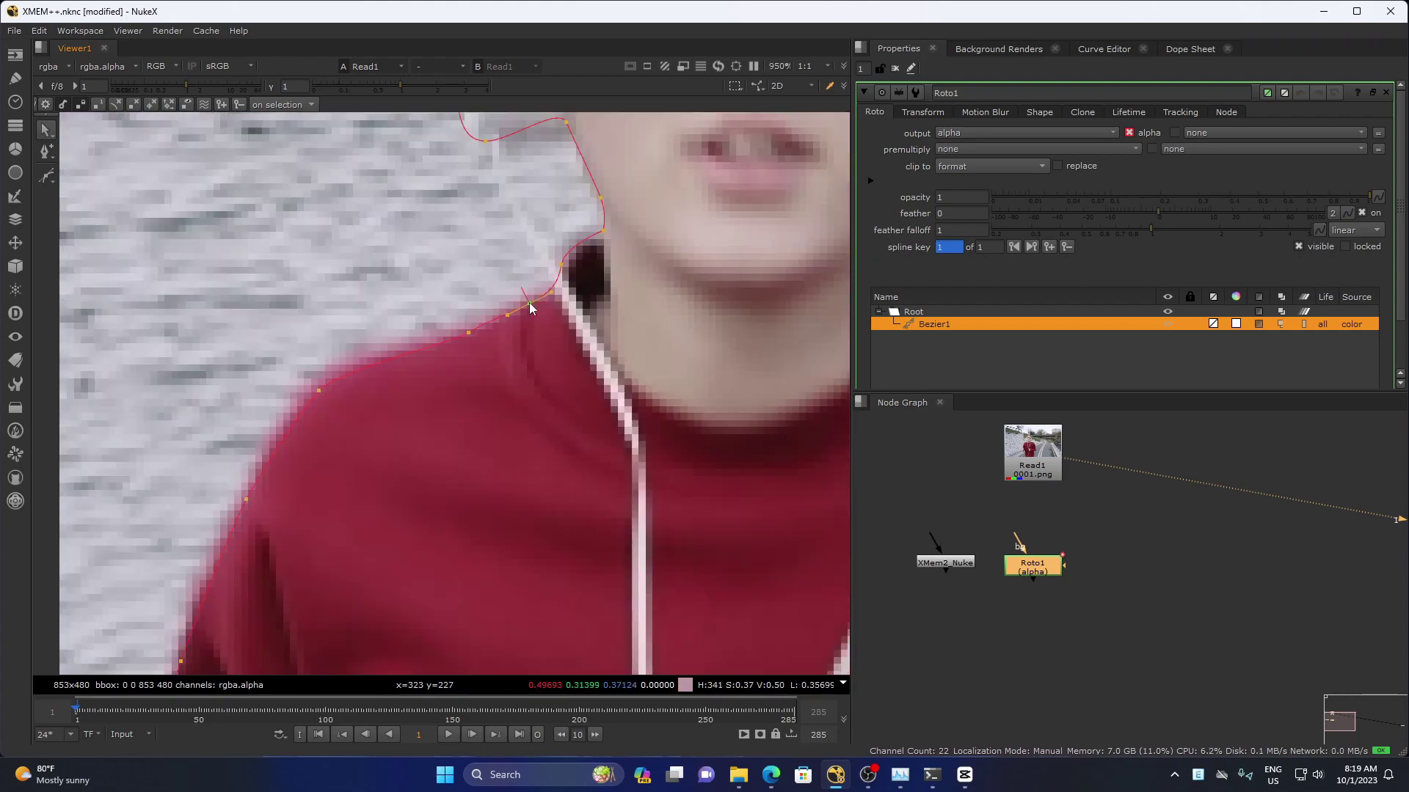
- Refine the Bezier around the right headphone by adding points along its bottom and outer edge and nudging one point
scroll(529, 304, down, 3)
scroll(516, 538, up, 4)
scroll(506, 293, down, 3)
scroll(497, 477, up, 3)
ctrl+alt+click(462, 477)
drag(397, 482, 412, 476)
ctrl+alt+click(359, 250)
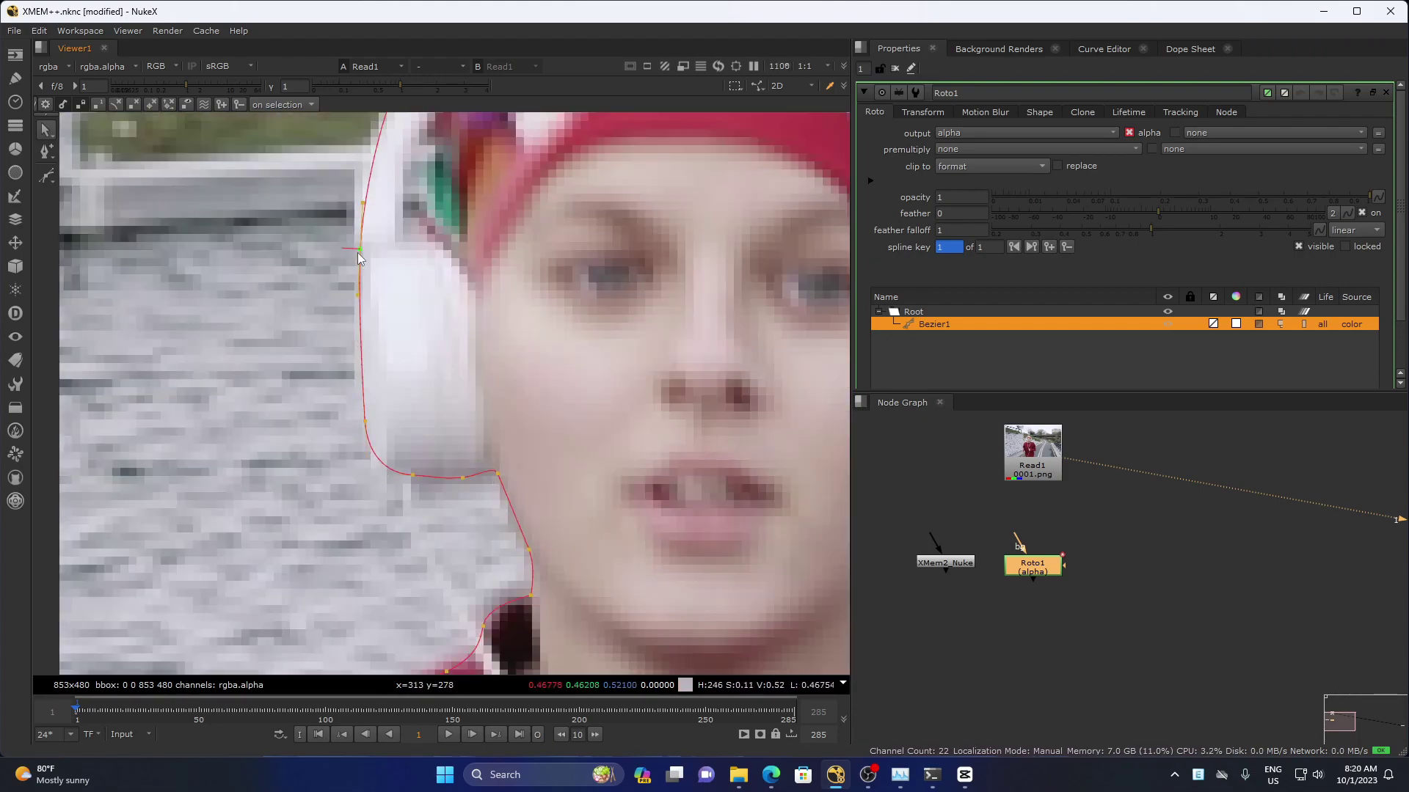
- Rename the Roto1 node as frame1
scroll(476, 204, down, 10)
double_click(946, 93)
text(frame1)
key(Return)
- Move the frame1 node above XMem2_Nuke and create a second Roto node with the timeline at frame 126
scroll(623, 556, down, 1)
mouse_move(78, 711)
mouse_down()
mouse_move(406, 722)
mouse_move(391, 718)
mouse_up()
drag(1033, 565, 946, 513)
click(1062, 551)
key(o)
- Start a Bezier in the new Roto node at frame 126, tracing the runner's neck, collar and right shoulder
scroll(516, 273, up, 10)
click(474, 138)
click(715, 233)
click(682, 280)
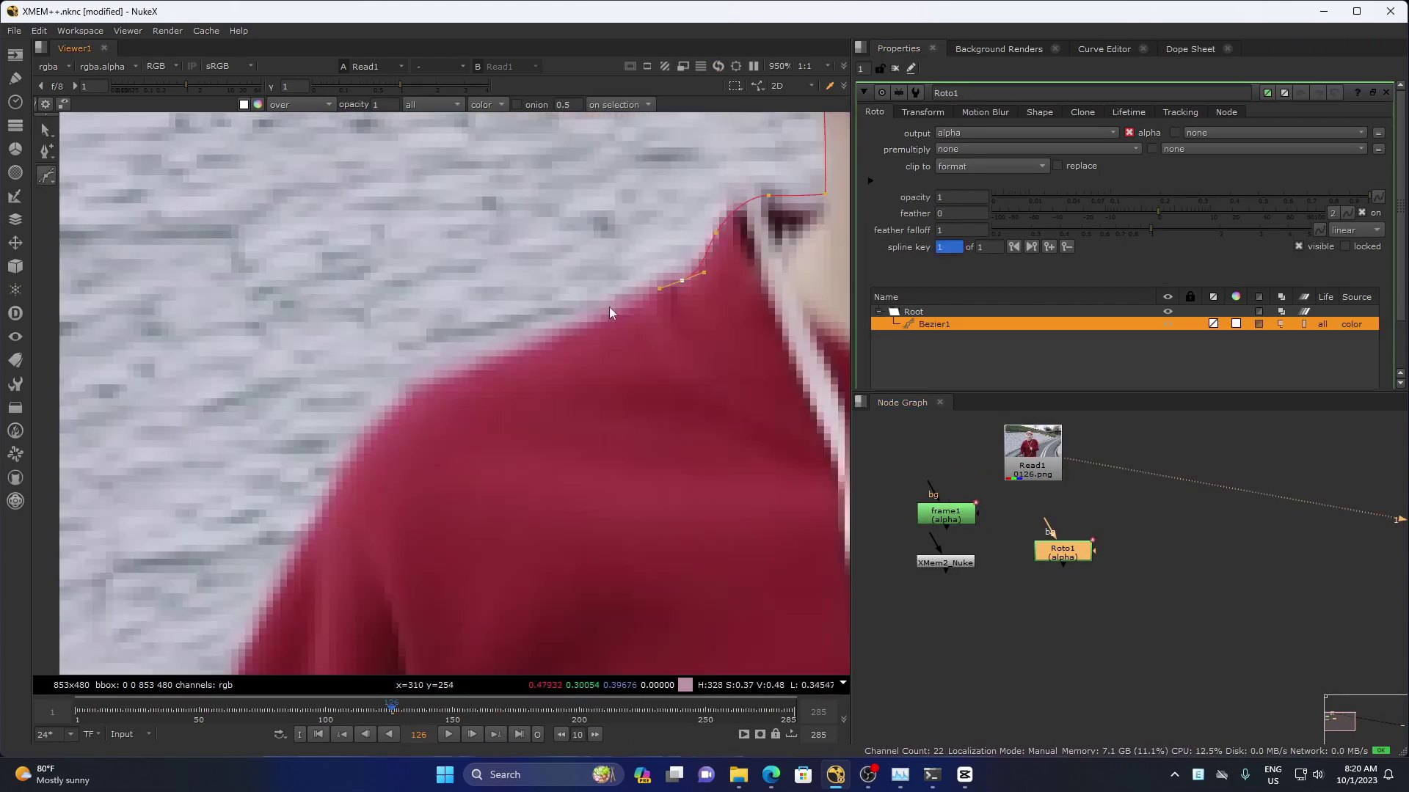
click(611, 310)
scroll(513, 367, down, 3)
click(475, 317)
- Continue the frame 126 Bezier down the runner's right sleeve and around the hand, thumb and cuff
click(420, 427)
click(471, 398)
click(444, 467)
click(429, 532)
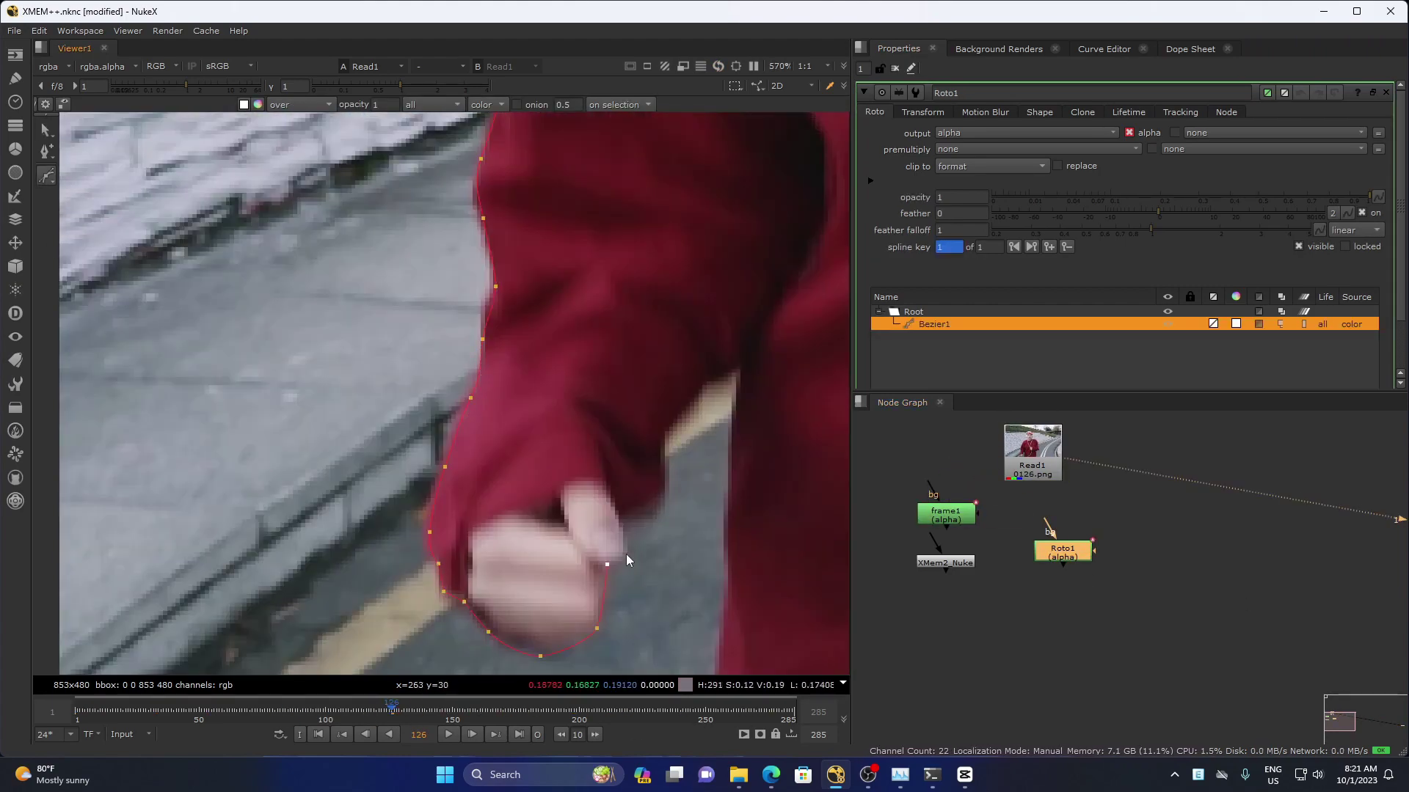
click(626, 553)
click(657, 500)
click(616, 399)
- Trace the frame 126 Bezier up the sweater's side and around the runner's left elbow
scroll(618, 453, down, 3)
click(632, 535)
click(625, 244)
click(585, 405)
drag(534, 308, 506, 280)
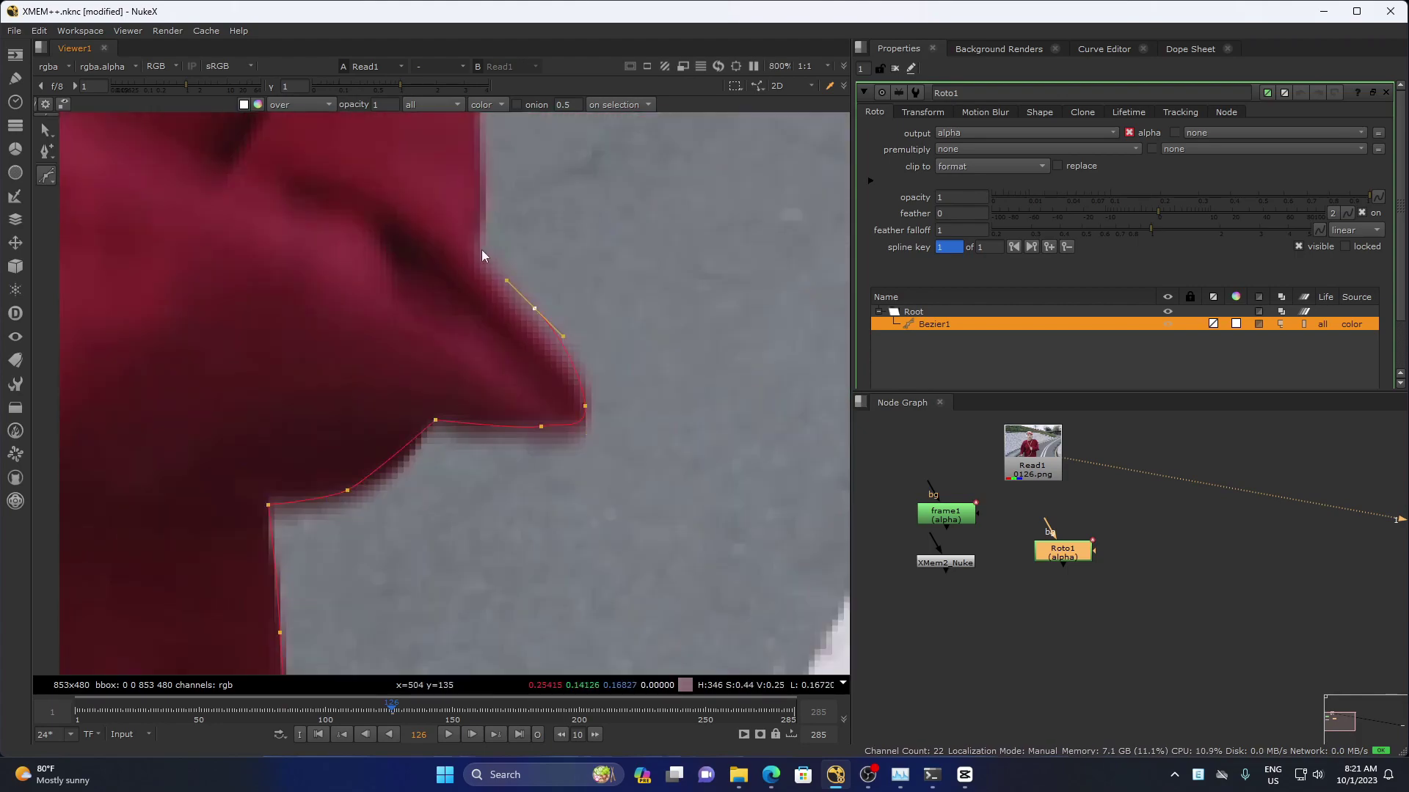
click(481, 249)
- Trace the frame 126 Bezier up the runner's left upper arm and across the shoulder to the collar
click(486, 419)
click(482, 309)
click(447, 421)
click(351, 341)
click(550, 388)
click(443, 371)
drag(383, 345, 369, 338)
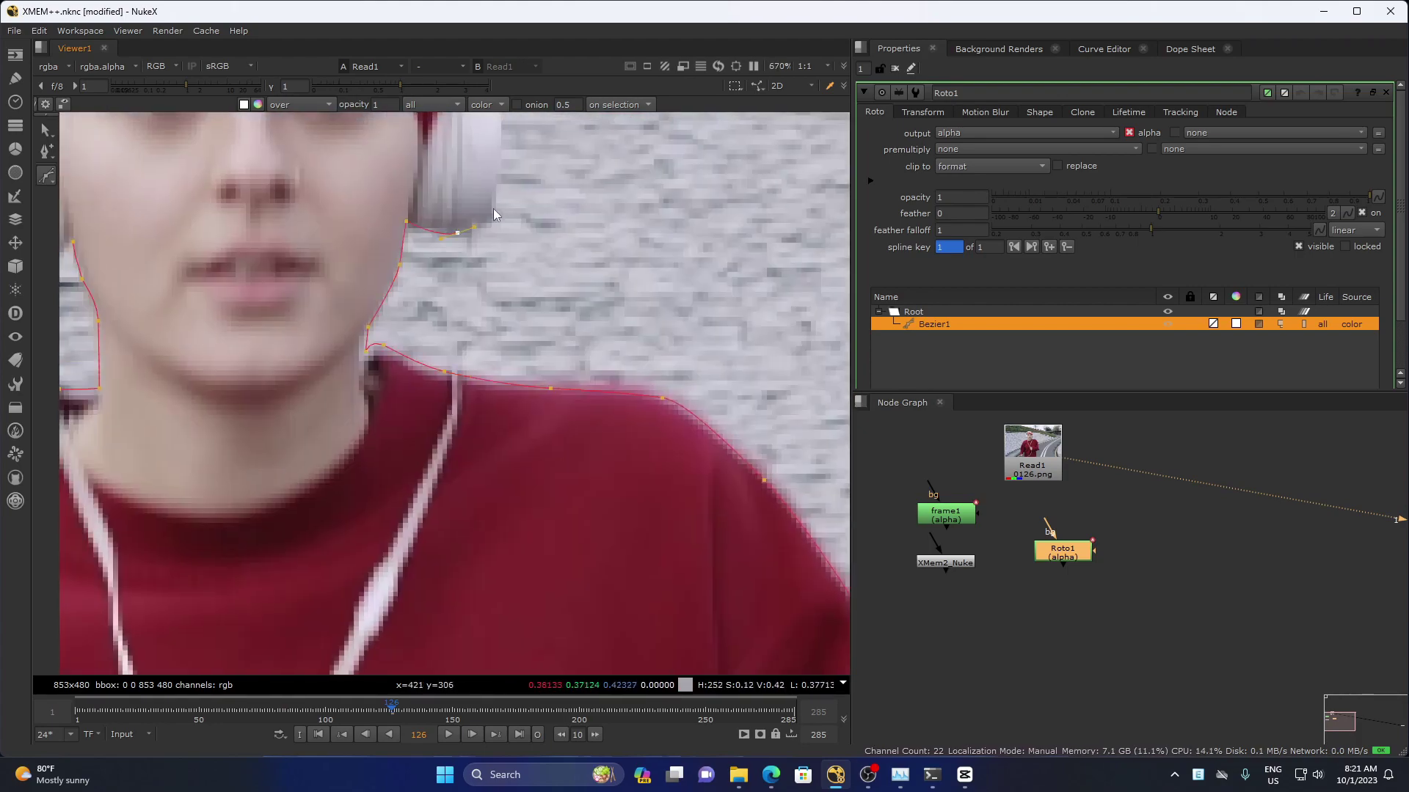
- Trace the frame 126 Bezier around the left headphone, the head and the right headphone to close the shape
click(494, 209)
scroll(499, 220, up, 2)
click(526, 270)
click(341, 211)
click(377, 386)
click(312, 148)
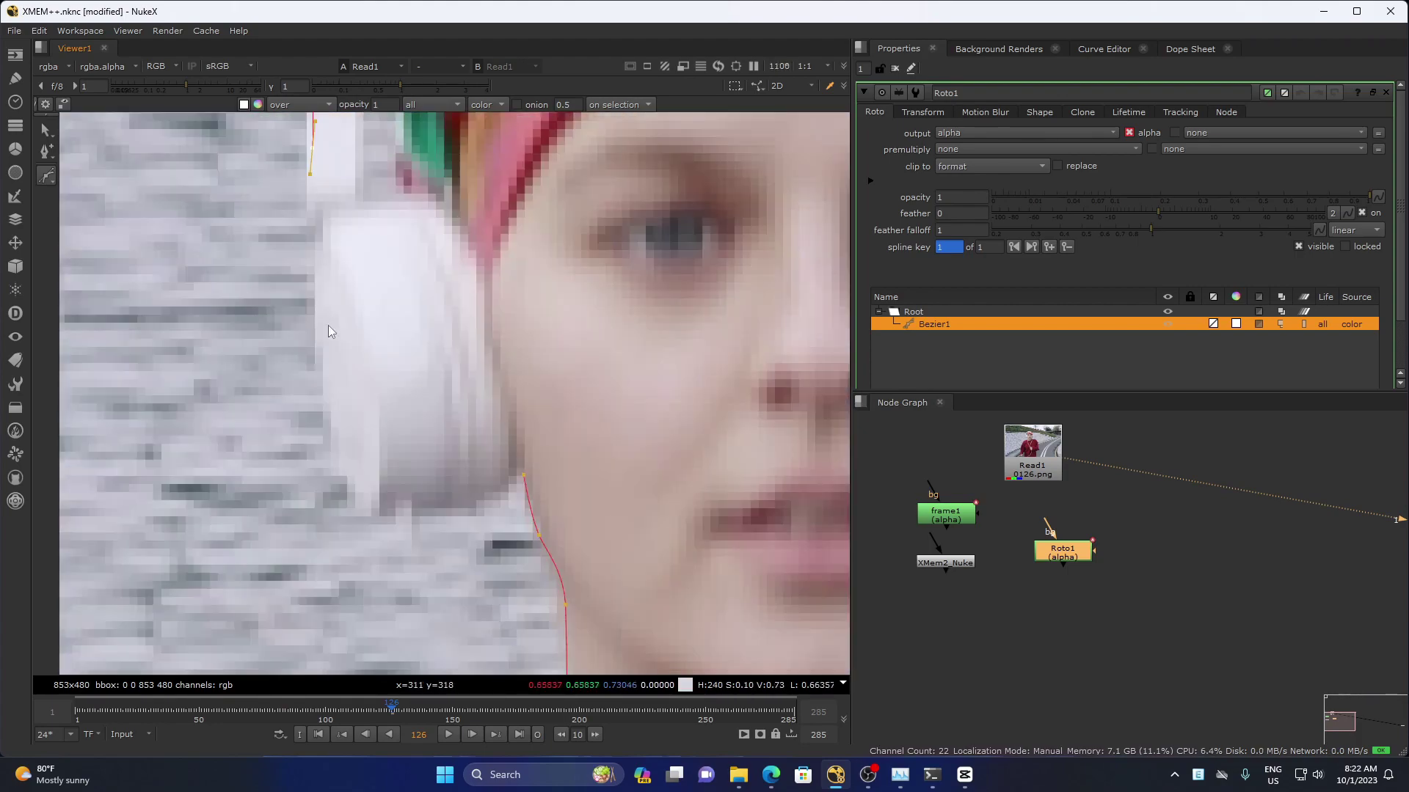
click(323, 366)
click(379, 513)
click(524, 475)
- Adjust the frame 126 Bezier where the runner's left upper arm meets the elbow
scroll(628, 487, down, 3)
mouse_move(628, 487)
mouse_down()
mouse_move(474, 364)
mouse_move(425, 298)
mouse_up()
drag(411, 557, 471, 308)
scroll(471, 309, up, 2)
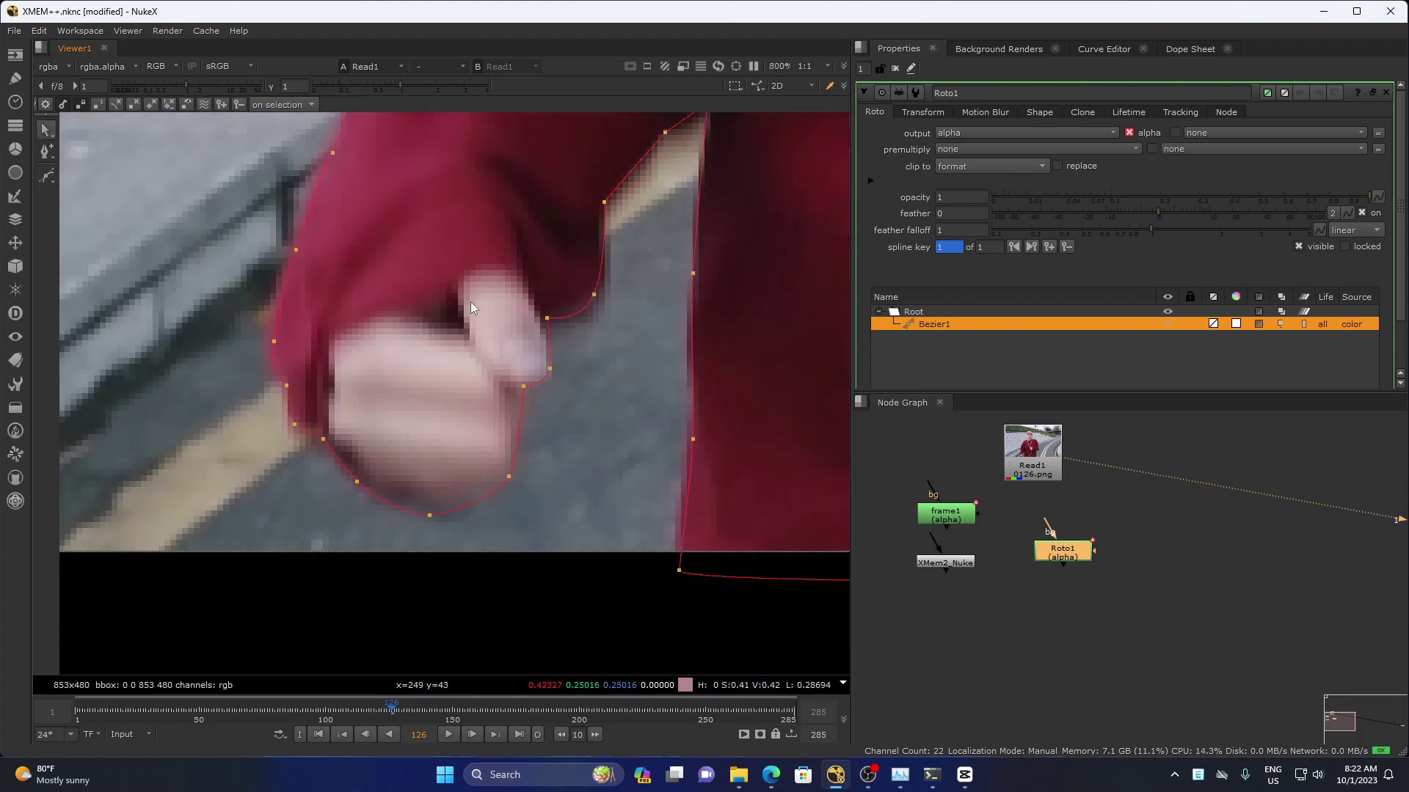
scroll(585, 257, down, 2)
drag(832, 458, 472, 481)
scroll(472, 482, up, 3)
scroll(661, 178, down, 2)
drag(662, 177, 609, 406)
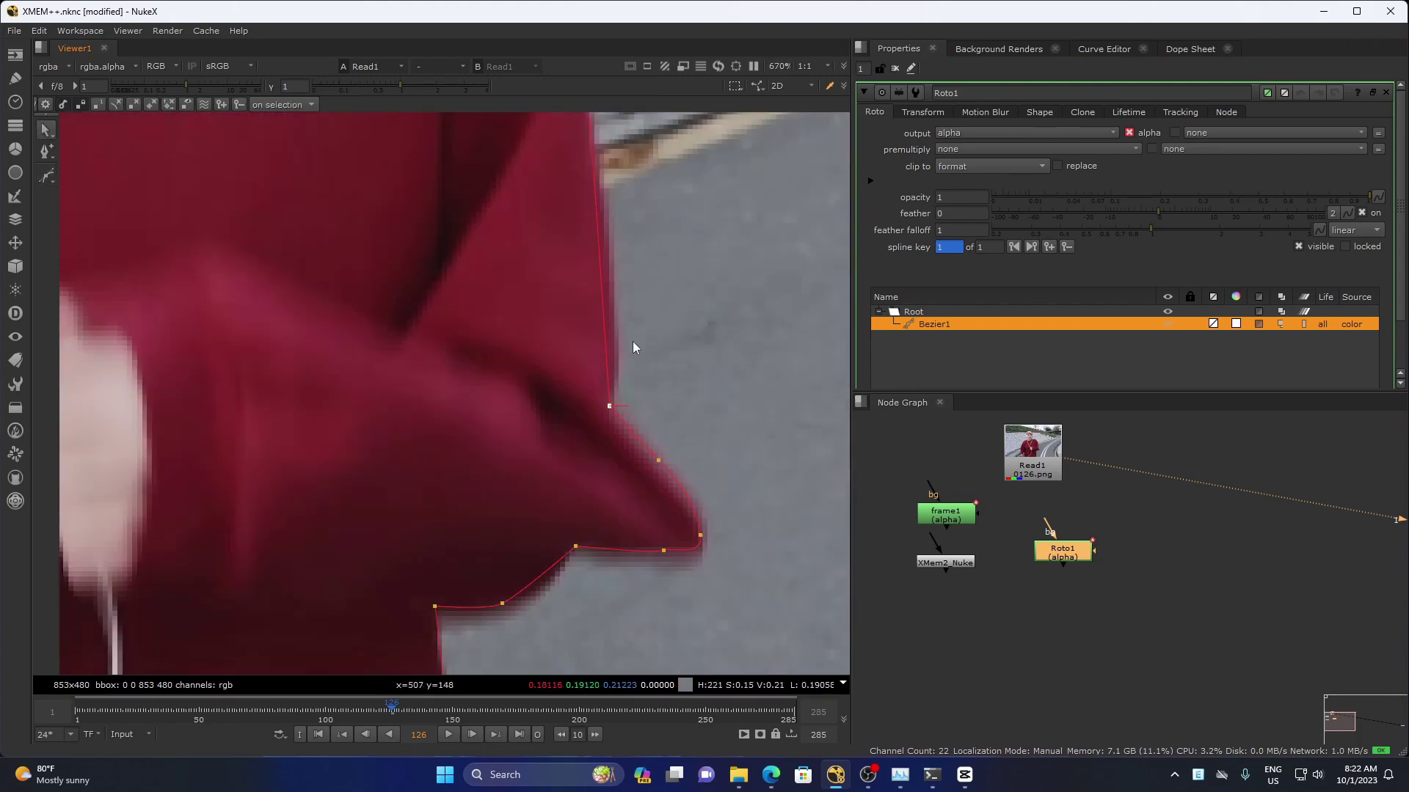
- Refine the frame 126 Bezier along the cheek and the bottom of the left headphone
scroll(632, 341, down, 4)
scroll(409, 402, up, 5)
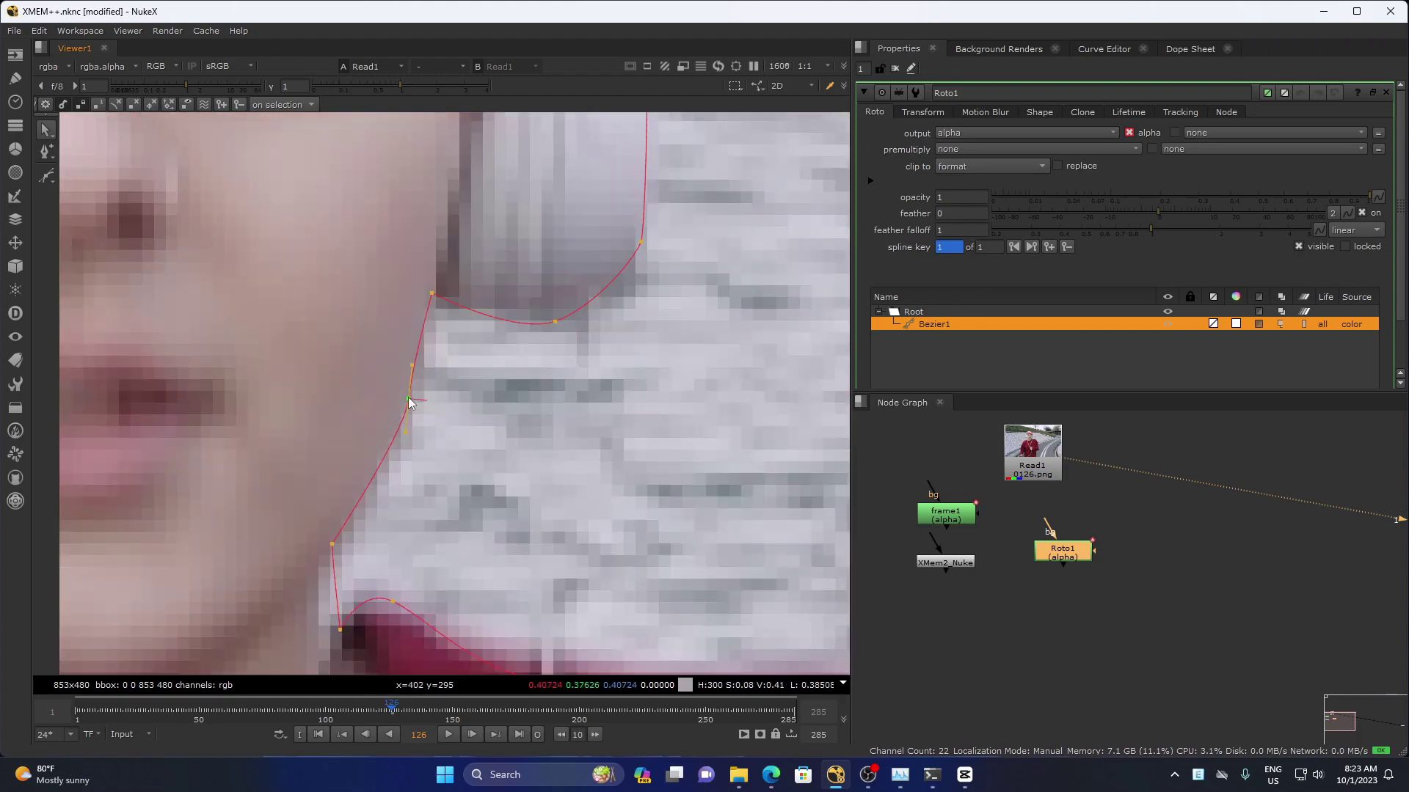
drag(555, 321, 552, 317)
- Refine the frame 126 Bezier around the right headphone and add a point along the jaw beneath it
scroll(613, 323, down, 4)
drag(381, 125, 553, 290)
scroll(553, 239, up, 2)
drag(334, 396, 422, 261)
drag(470, 587, 485, 265)
ctrl+alt+click(480, 382)
scroll(534, 505, down, 2)
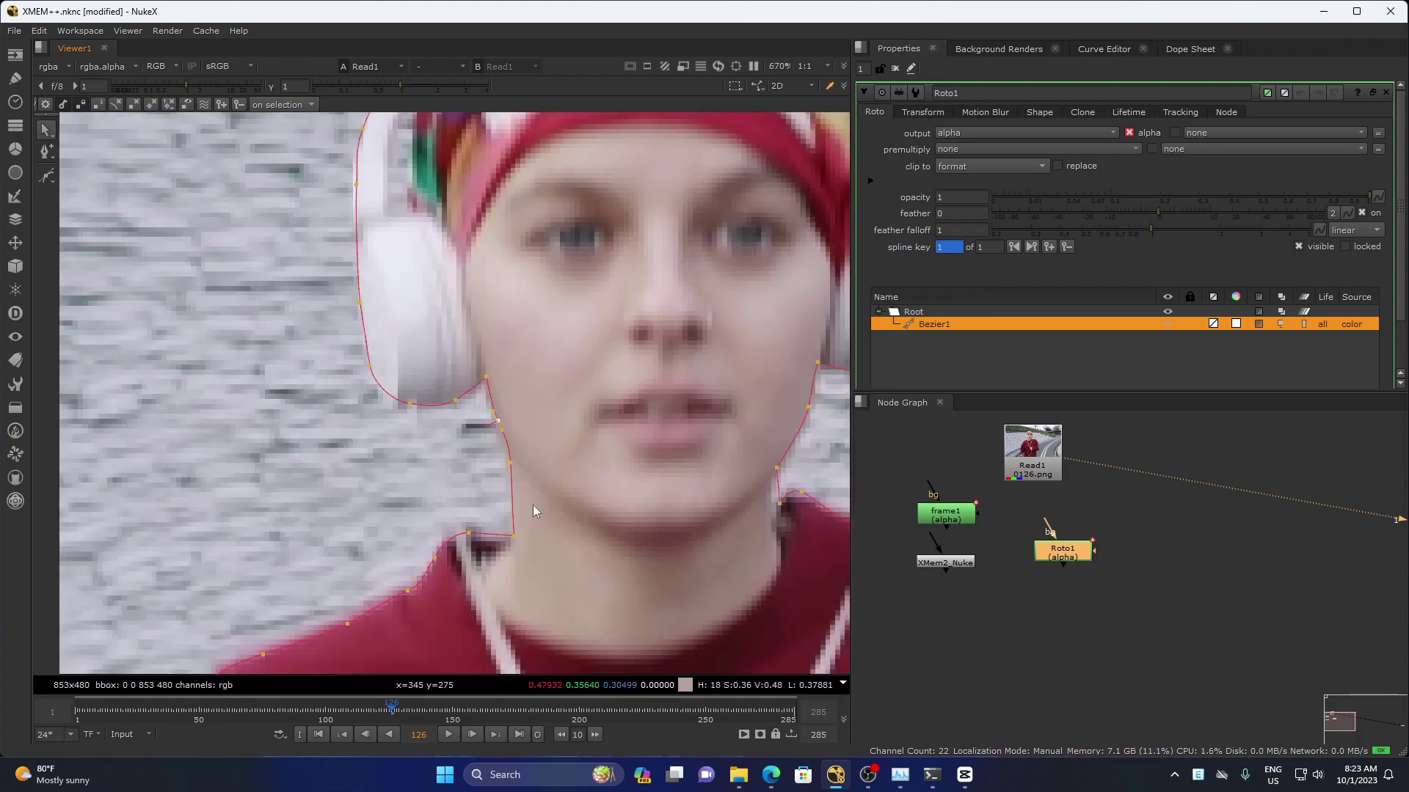
- Fine-tune the frame 126 Bezier points around the runner's right hand and the underside of the sleeve
scroll(534, 512, down, 3)
scroll(296, 404, up, 4)
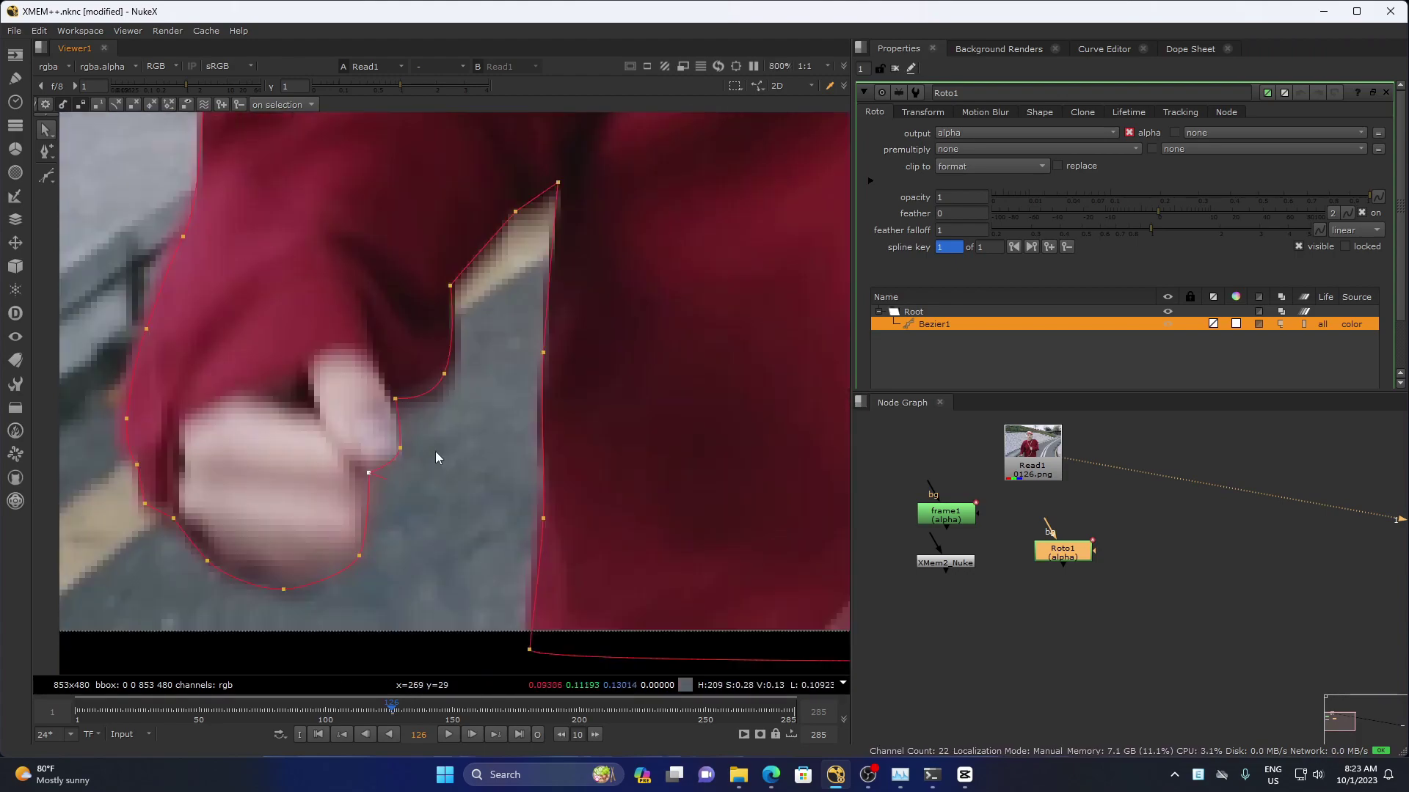
drag(434, 451, 438, 444)
drag(519, 204, 514, 200)
scroll(569, 188, down, 3)
scroll(439, 357, up, 3)
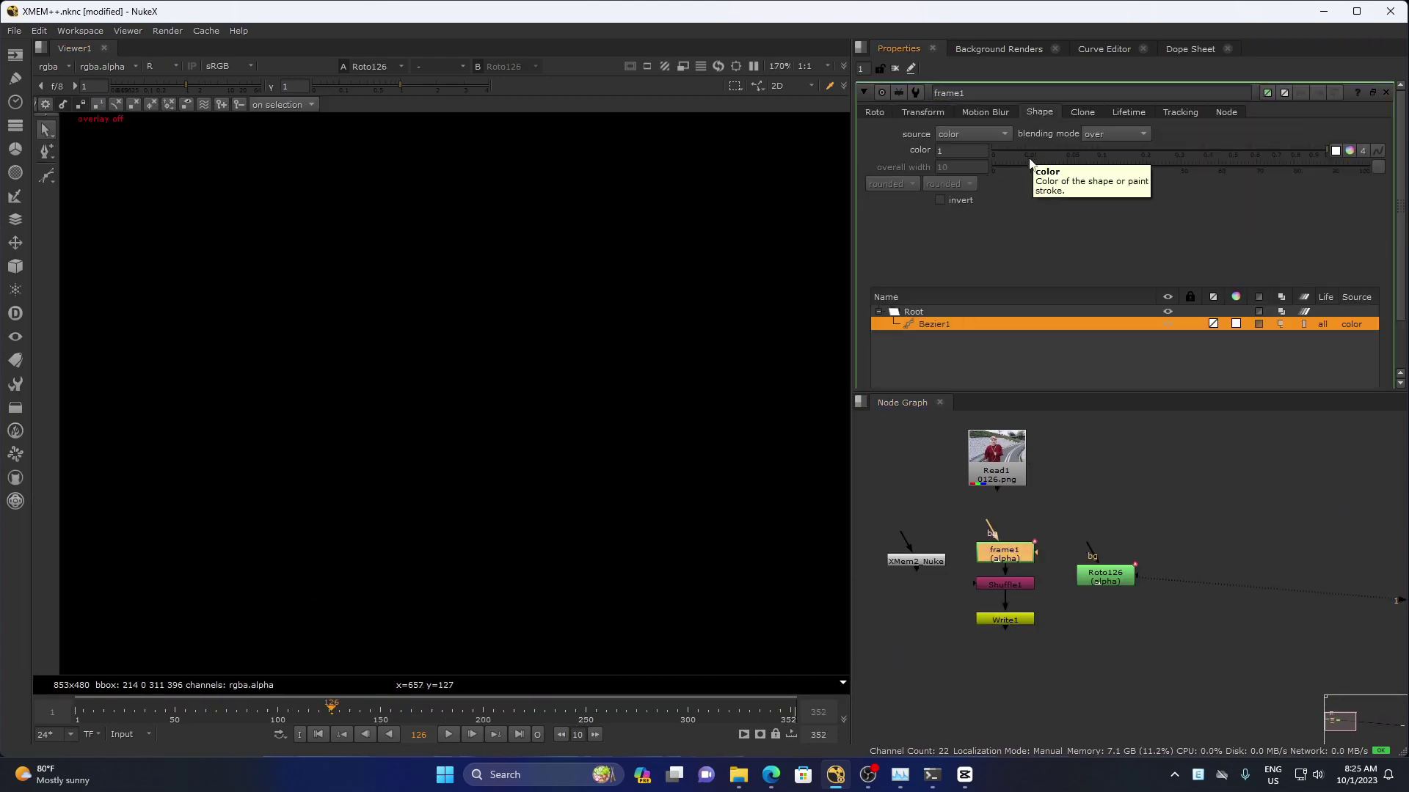
- Add a Constant node as frame1's bg input and display Write1's output with its properties open
key(Tab)
text(const)
key(Return)
mouse_move(1090, 499)
mouse_down()
mouse_move(1004, 504)
mouse_move(996, 446)
mouse_up()
double_click(1004, 620)
key(1)
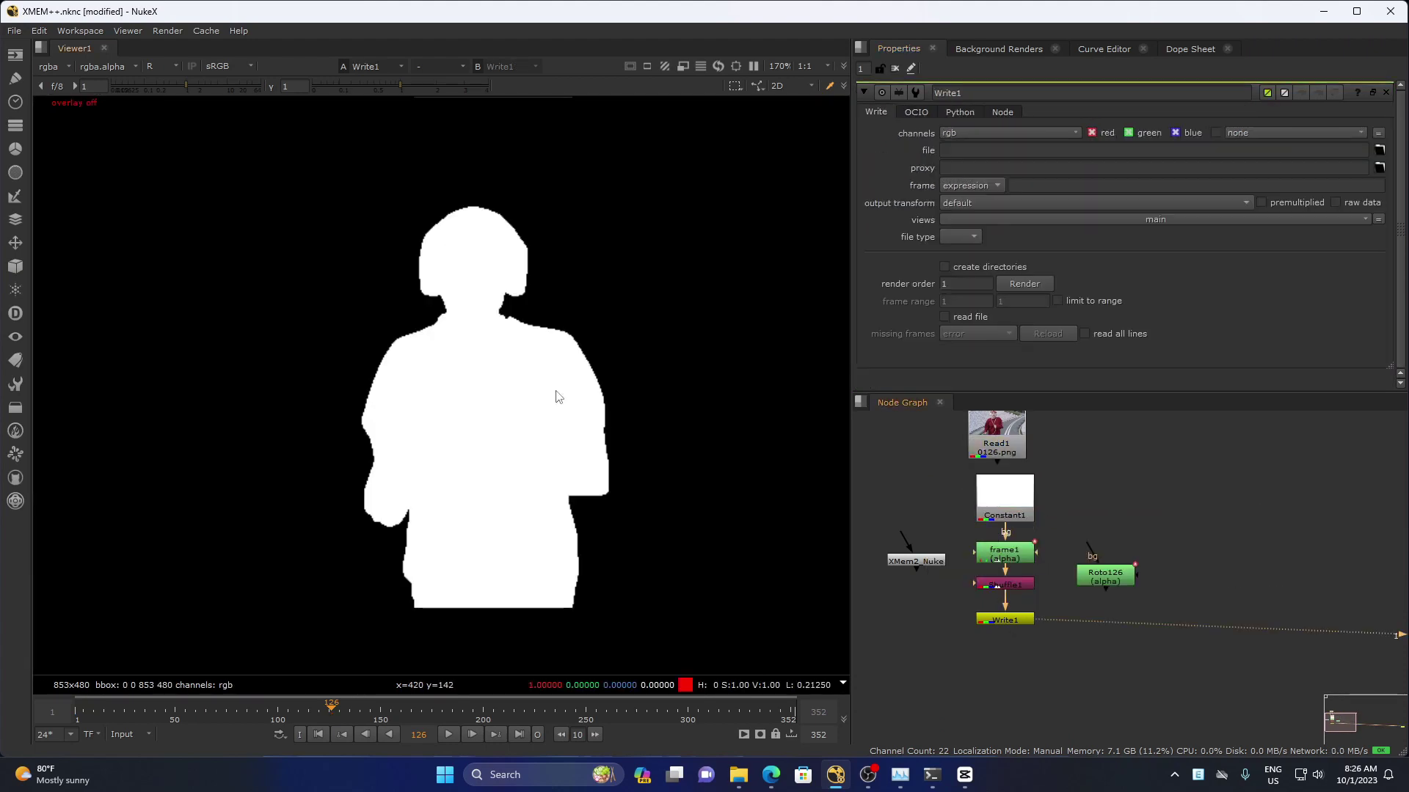
- Set Write1's output file to F:/XMem2/workspace/copycat_images/ref/1.png and render the mask
double_click(996, 446)
click(1203, 134)
double_click(1005, 620)
click(1380, 151)
drag(580, 486, 698, 489)
text(ref/1.png)
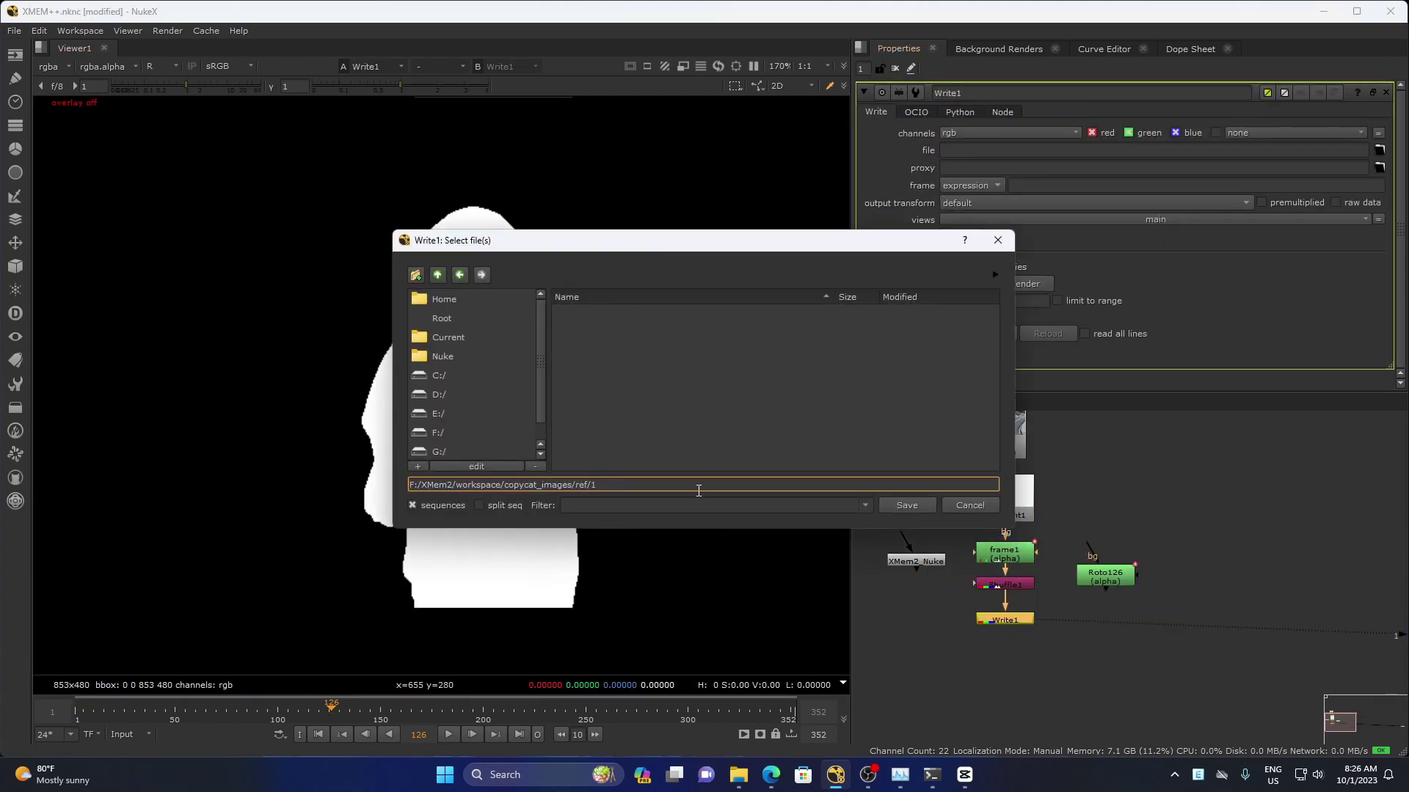
key(Return)
click(1024, 318)
click(692, 414)
- Duplicate the Constant, Shuffle and Write nodes around Roto126 and set the new Write's file to F:/XMem2/workspace/copycat_images/ref/126.png
click(1004, 507)
key(ctrl+v)
key(ctrl+v)
click(1129, 150)
text(26)
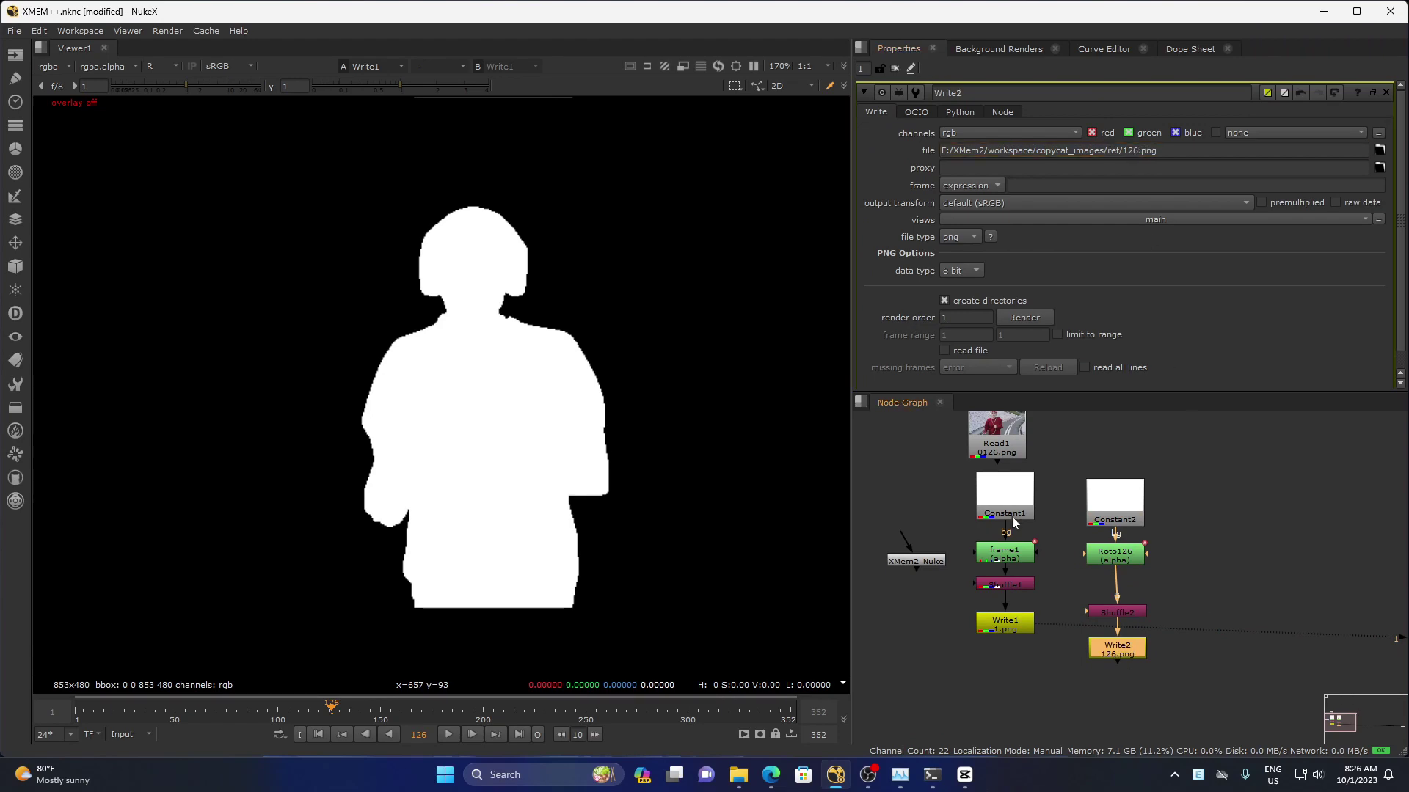
- Render the frame 126 mask from Write2 and switch to File Explorer
click(1024, 318)
click(690, 413)
click(1133, 650)
click(738, 774)
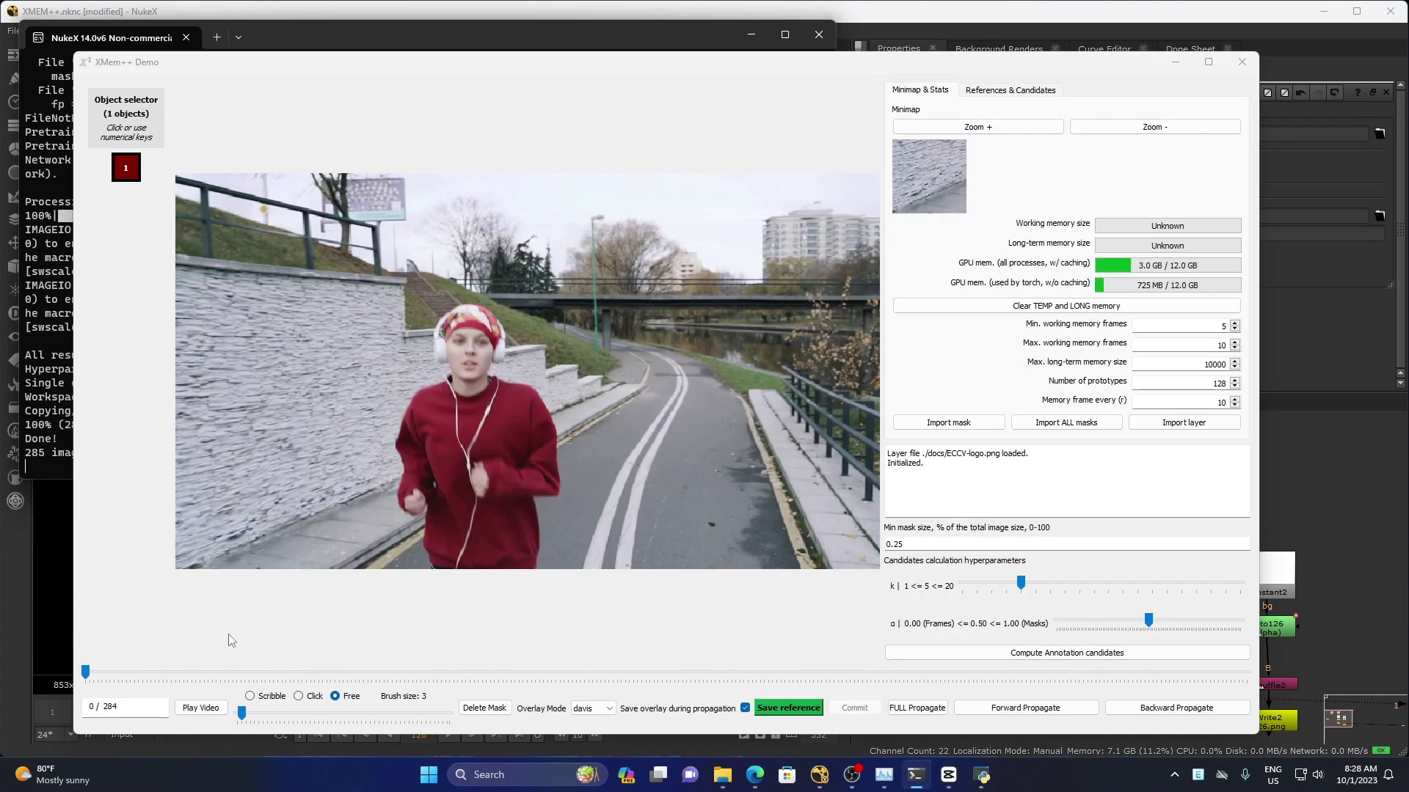
- Import 1.png from the ref folder as the mask for frame 0 in XMem++ Demo and save it as a reference
click(949, 423)
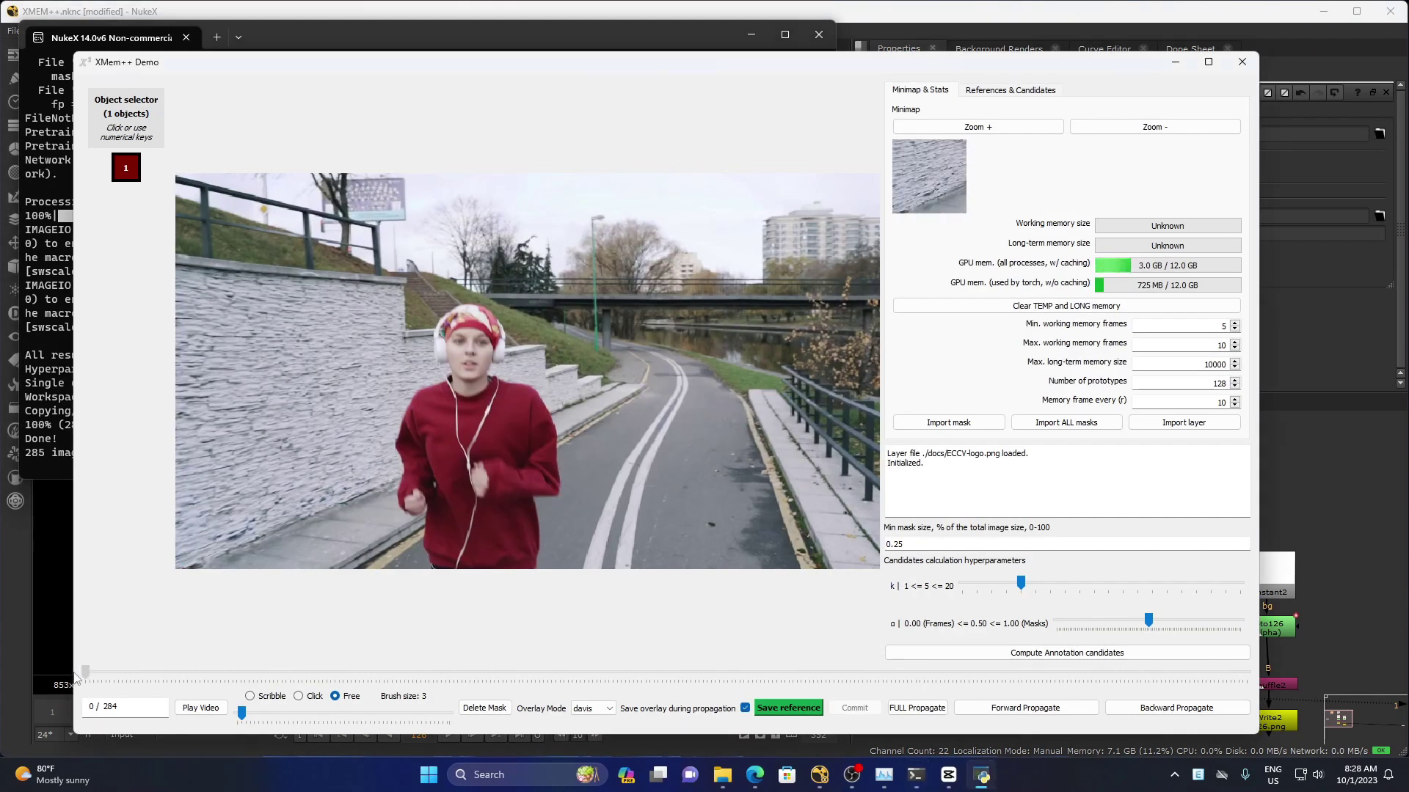
double_click(261, 228)
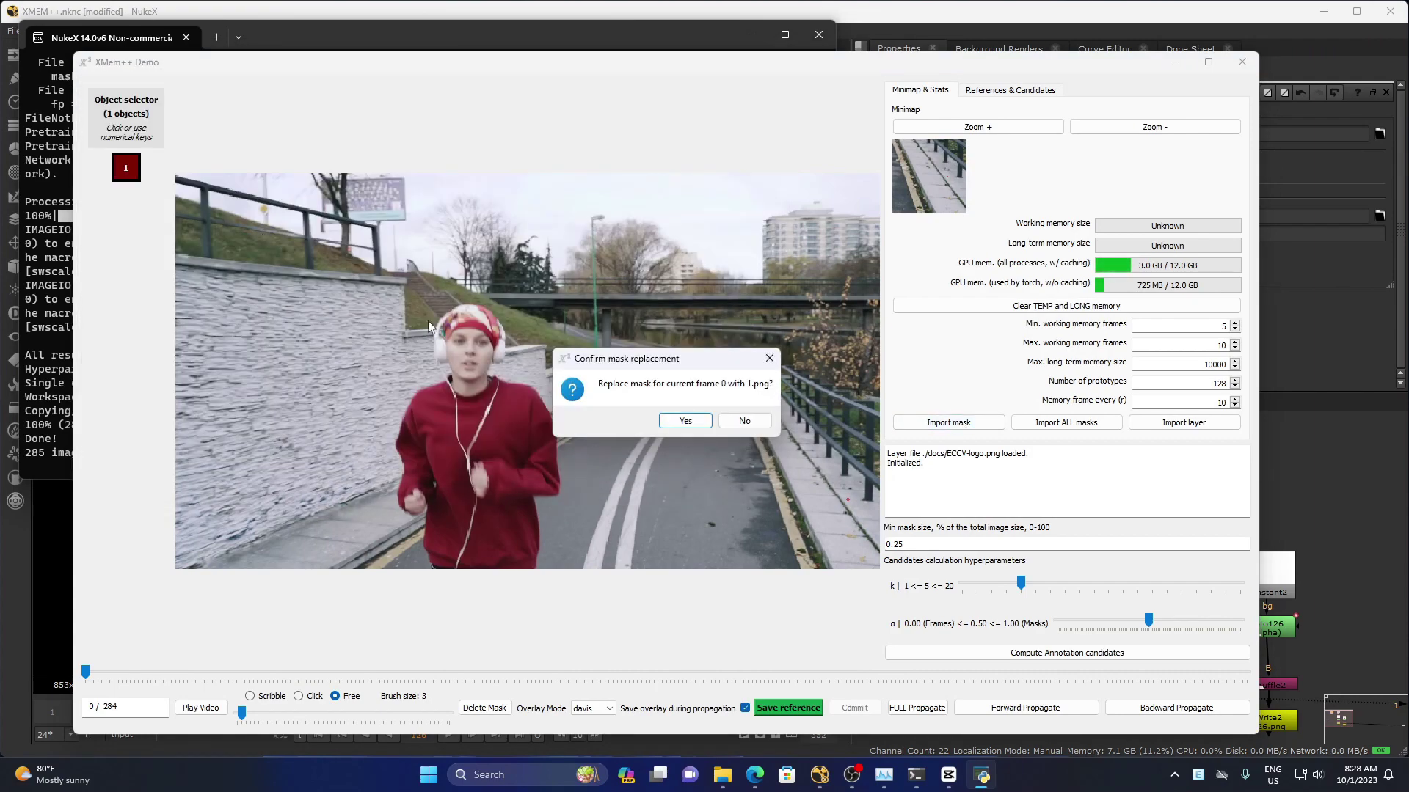
click(683, 421)
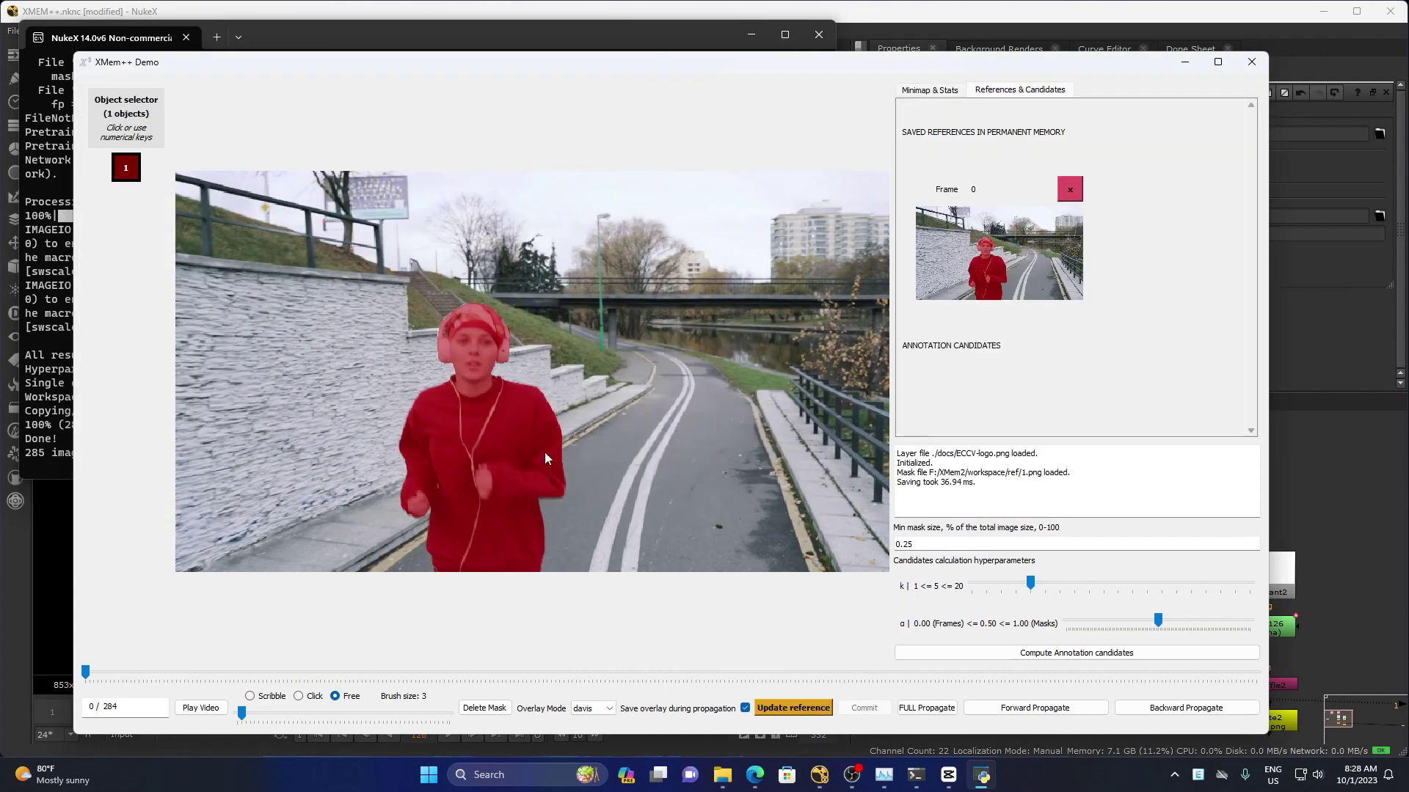
- Go to frame 125 and import 126.png as its mask, saving it as a second reference
drag(90, 674, 480, 674)
drag(298, 663, 86, 669)
drag(87, 673, 514, 668)
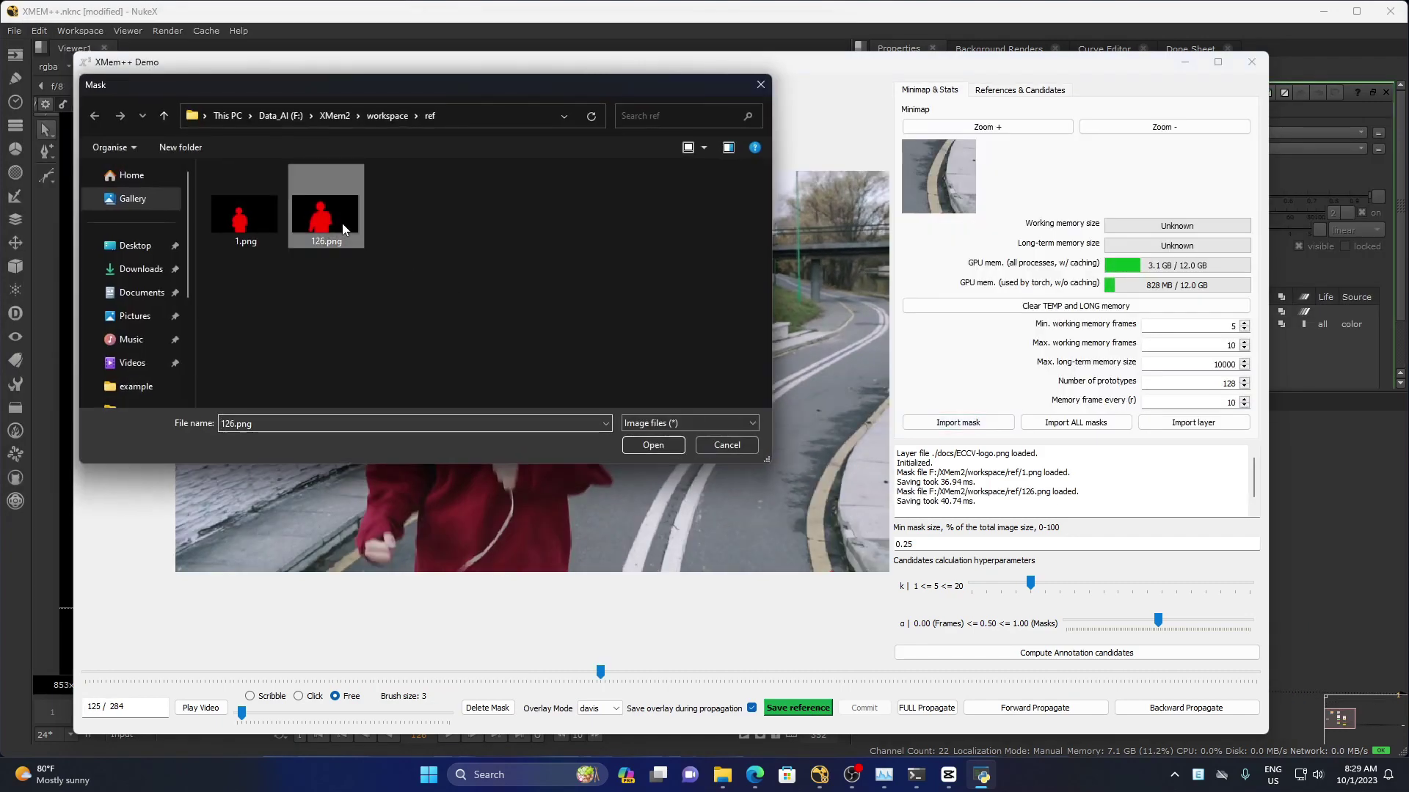
double_click(345, 229)
click(699, 416)
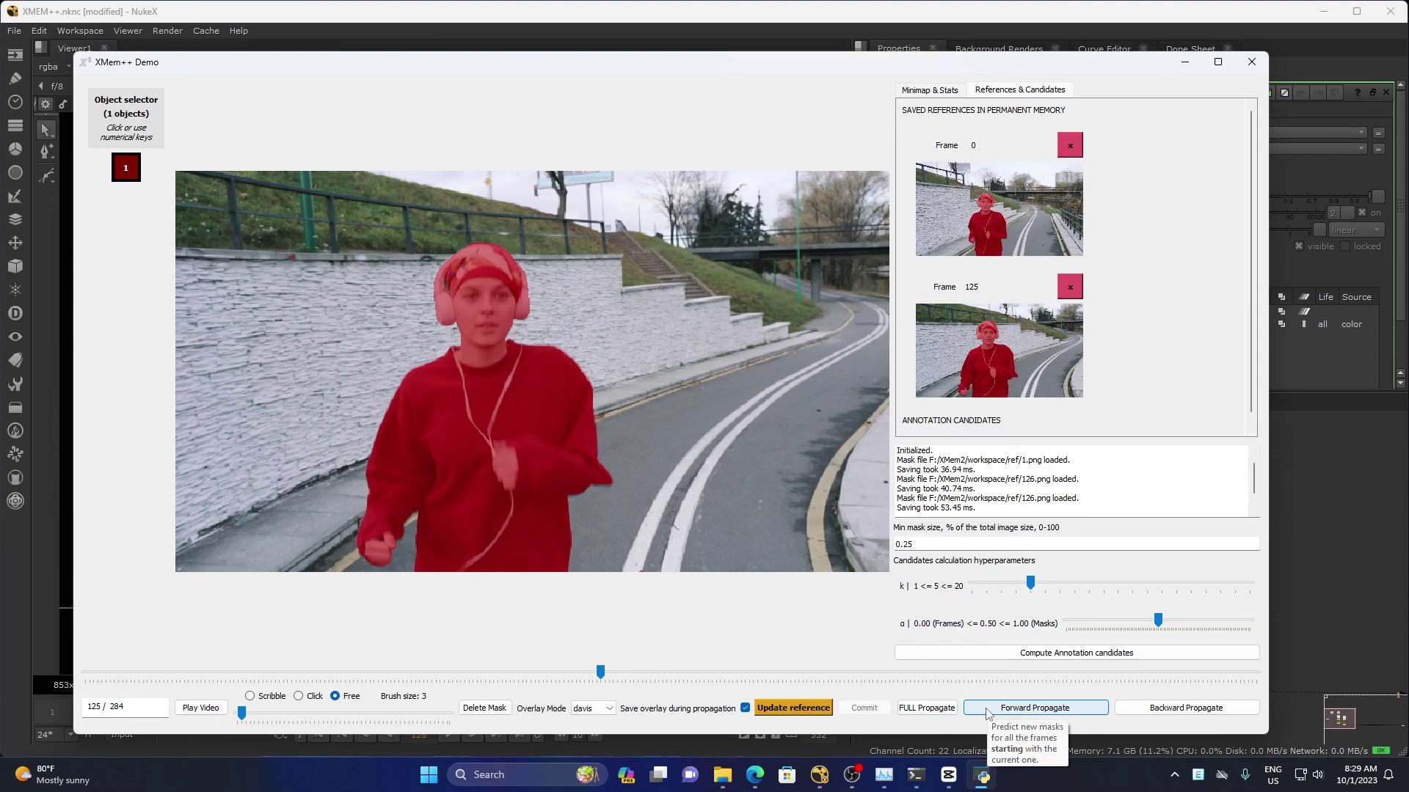
- Return to frame 0, run a full propagation of the runner's mask and scrub back through the resulting frames
drag(600, 672, 85, 672)
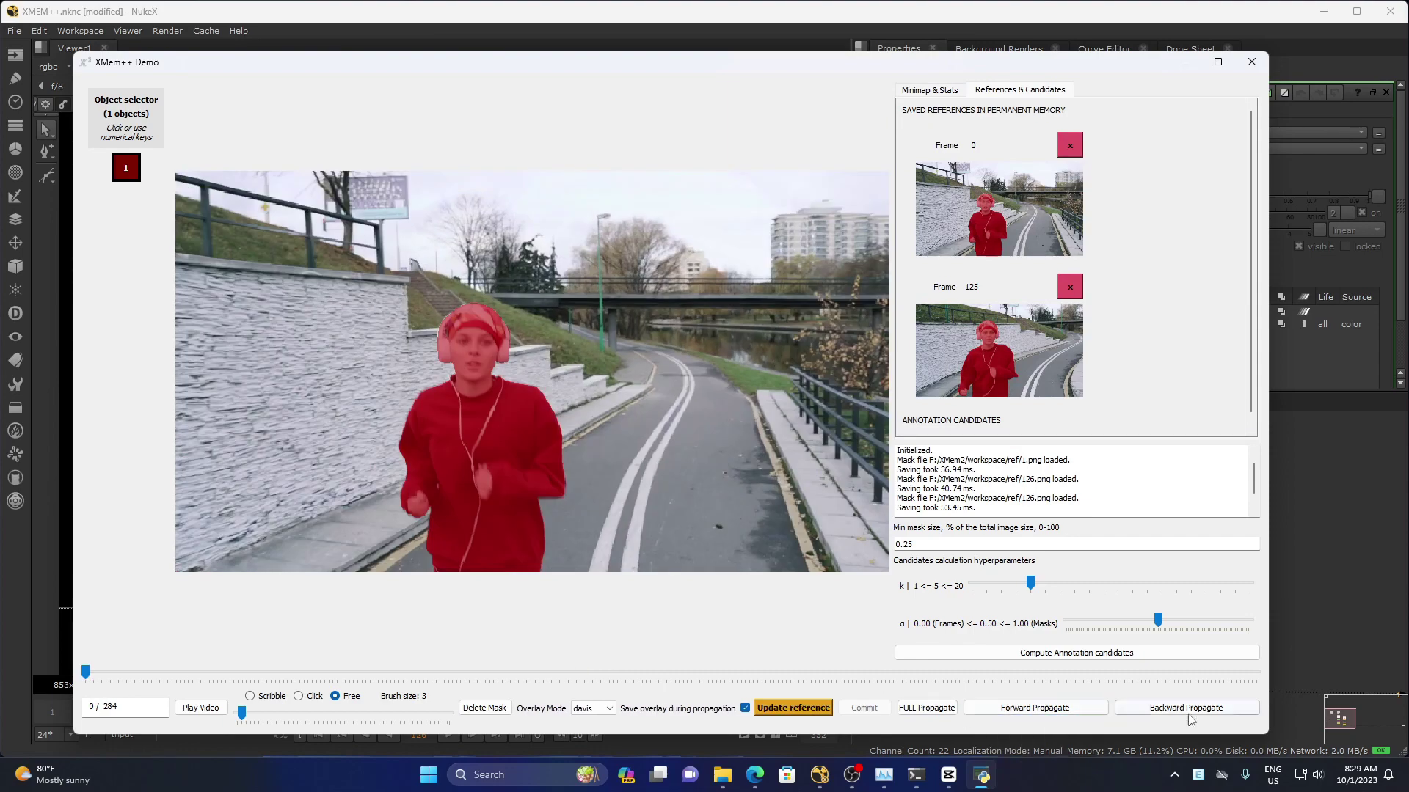
click(931, 713)
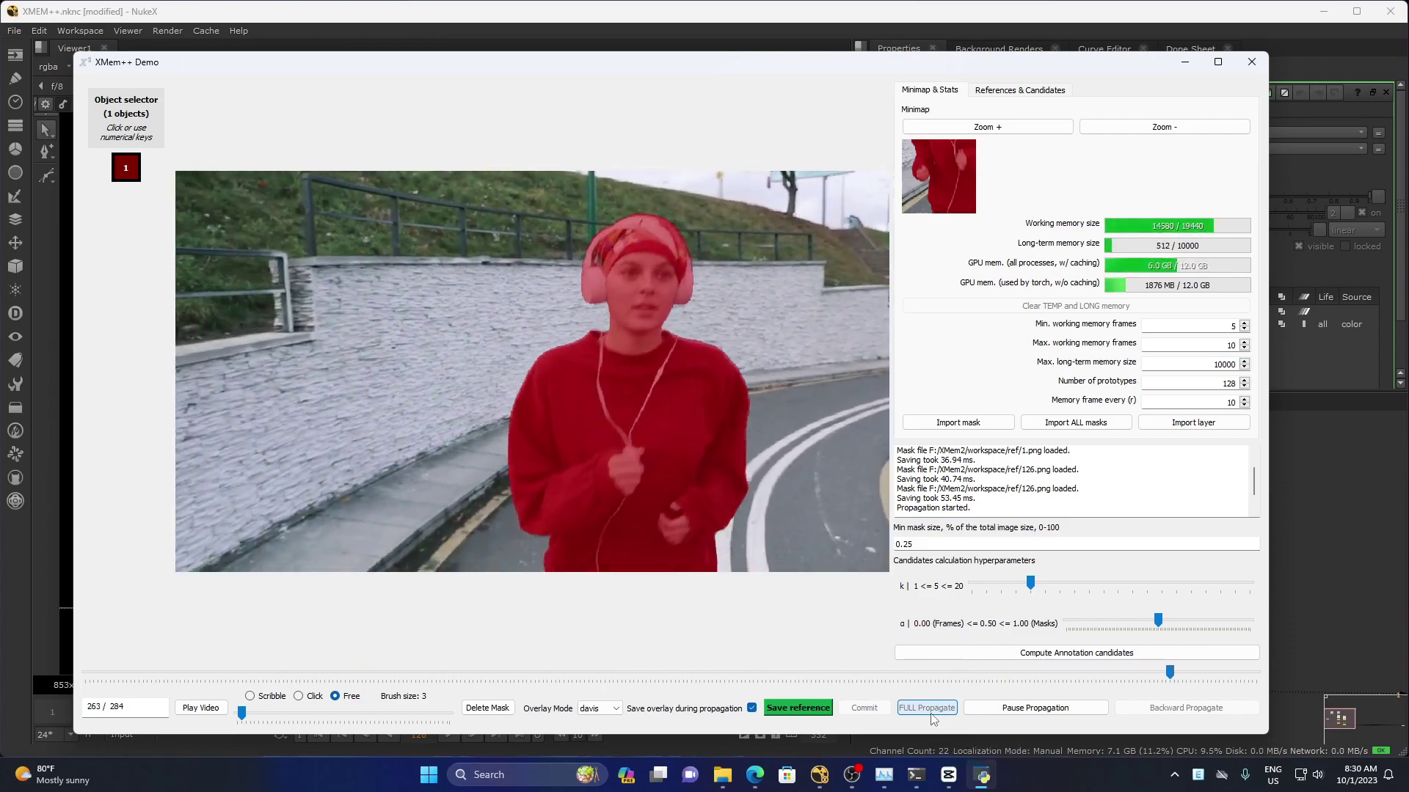
drag(1255, 672, 78, 637)
- On frame 0 of the jump-rope clip in XMem++ Demo, scribble over the man to mask his whole body, refining the mask around his neck and upper chest
click(852, 784)
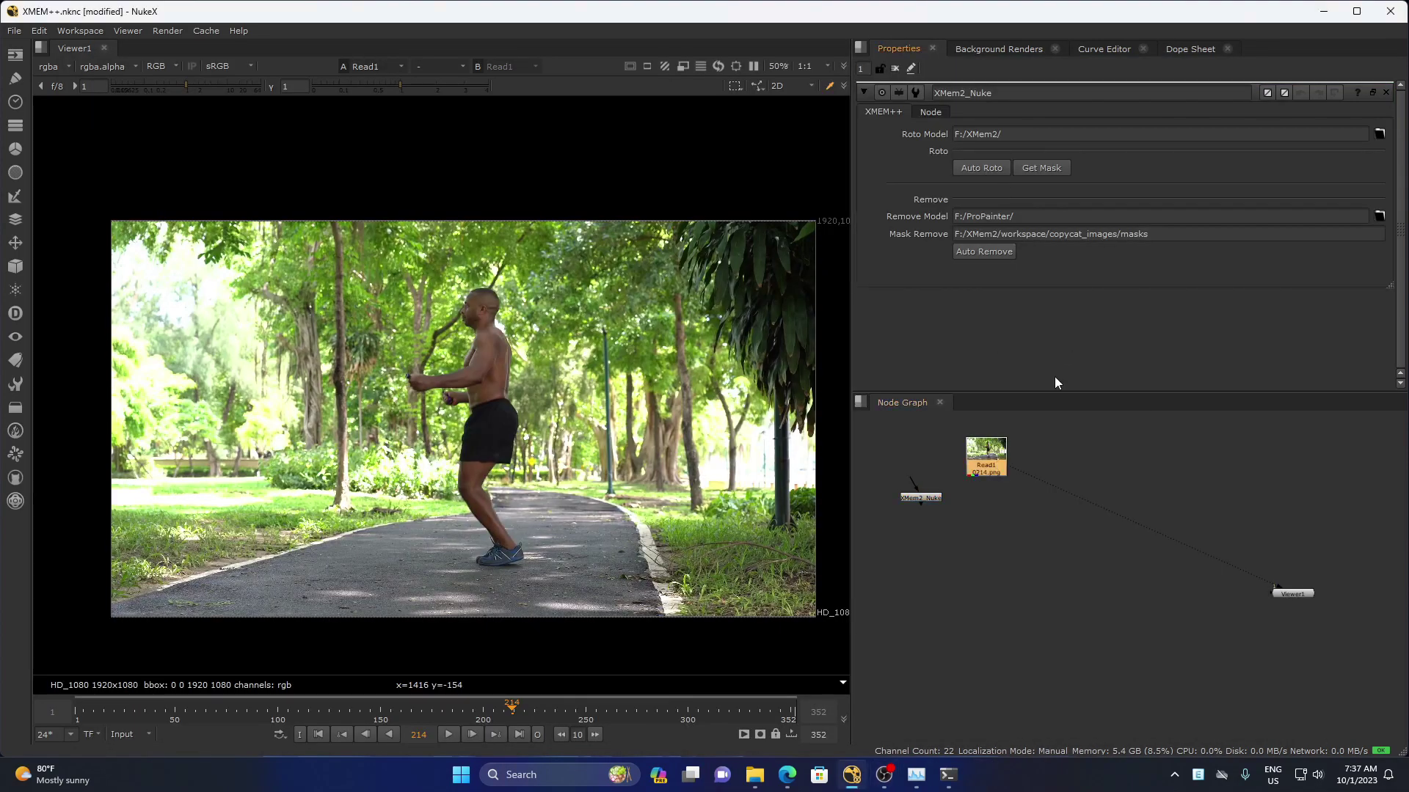
click(948, 774)
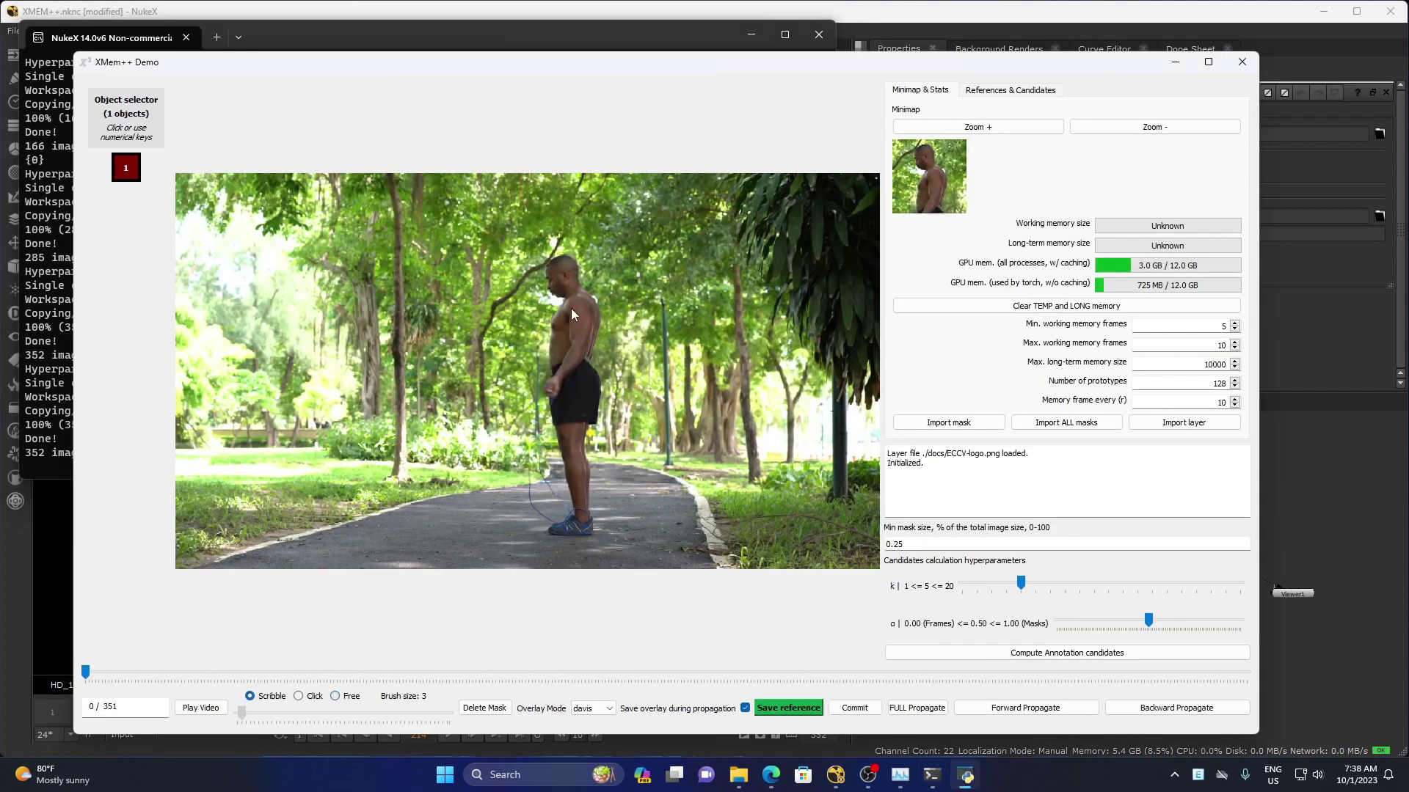
mouse_move(573, 318)
mouse_down()
mouse_move(576, 529)
mouse_move(562, 275)
mouse_up()
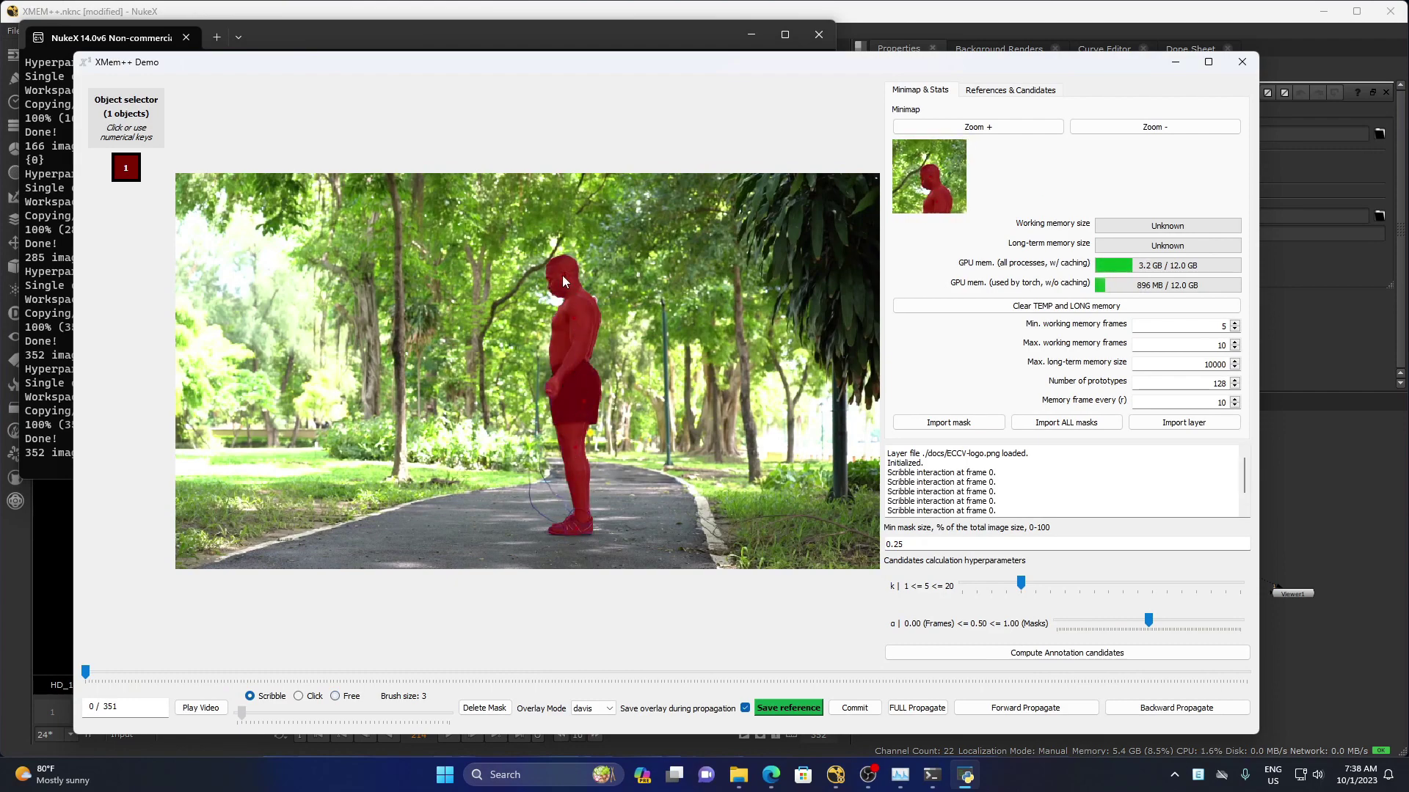
click(978, 127)
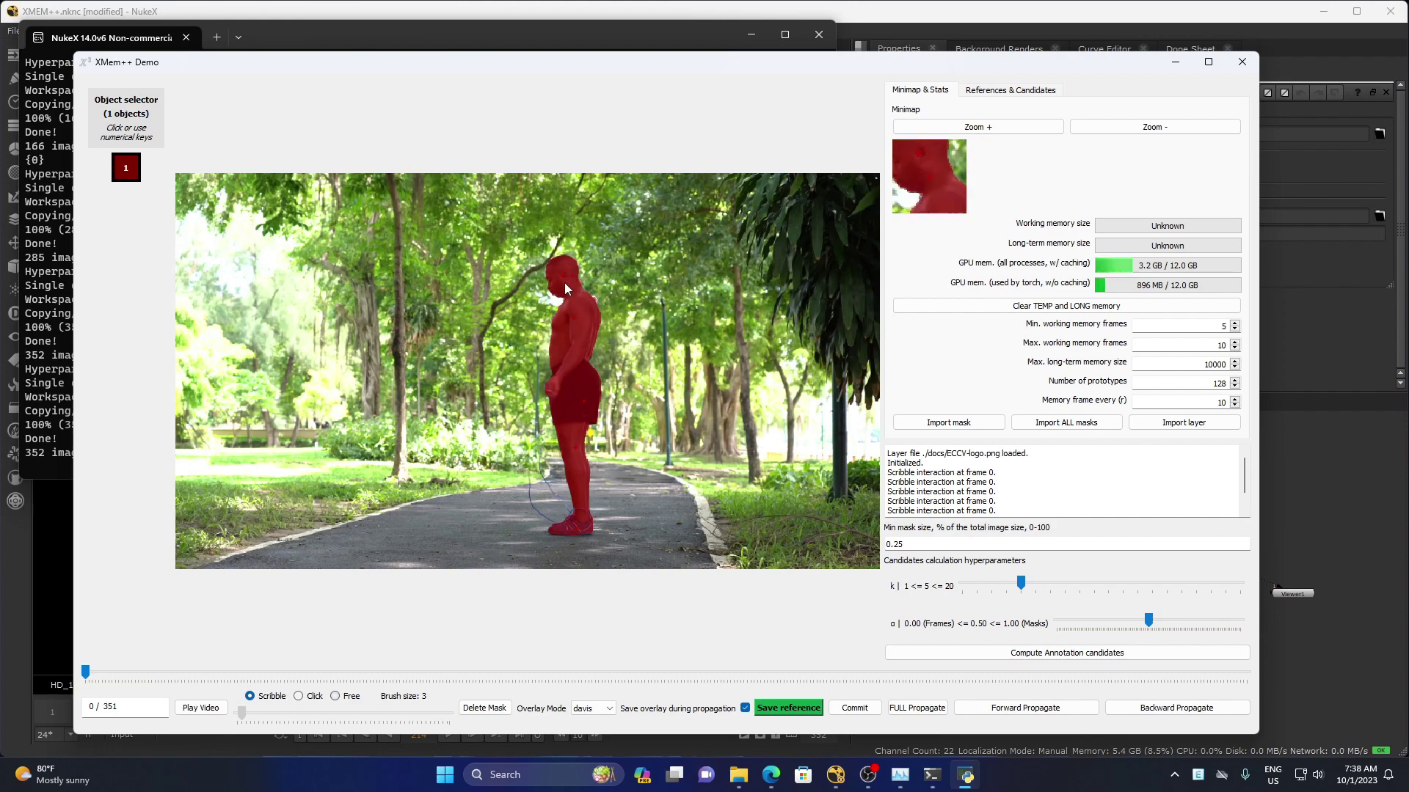
drag(560, 305, 569, 313)
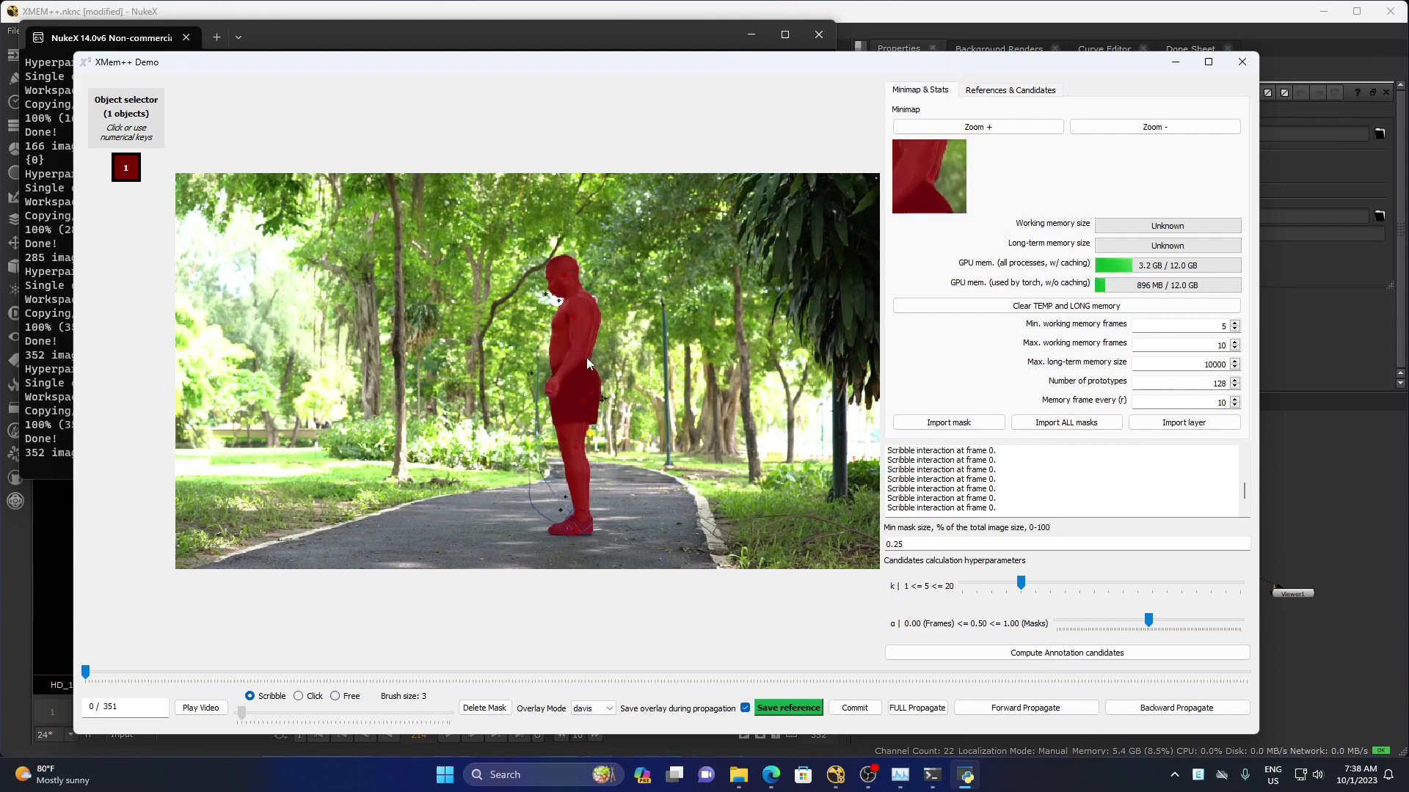
- Save the jump-rope man's frame 0 mask as a reference and propagate it through the full clip
click(778, 713)
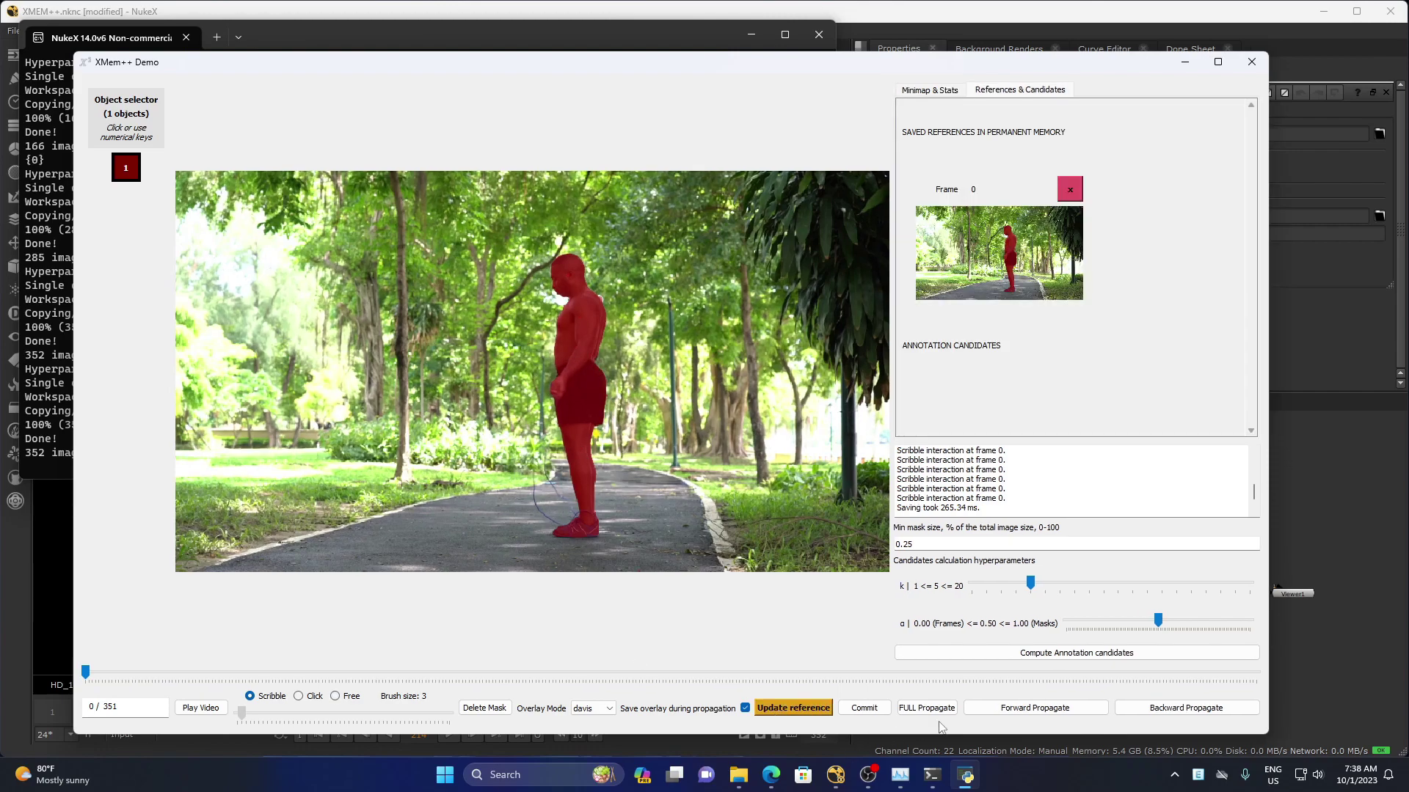
click(928, 90)
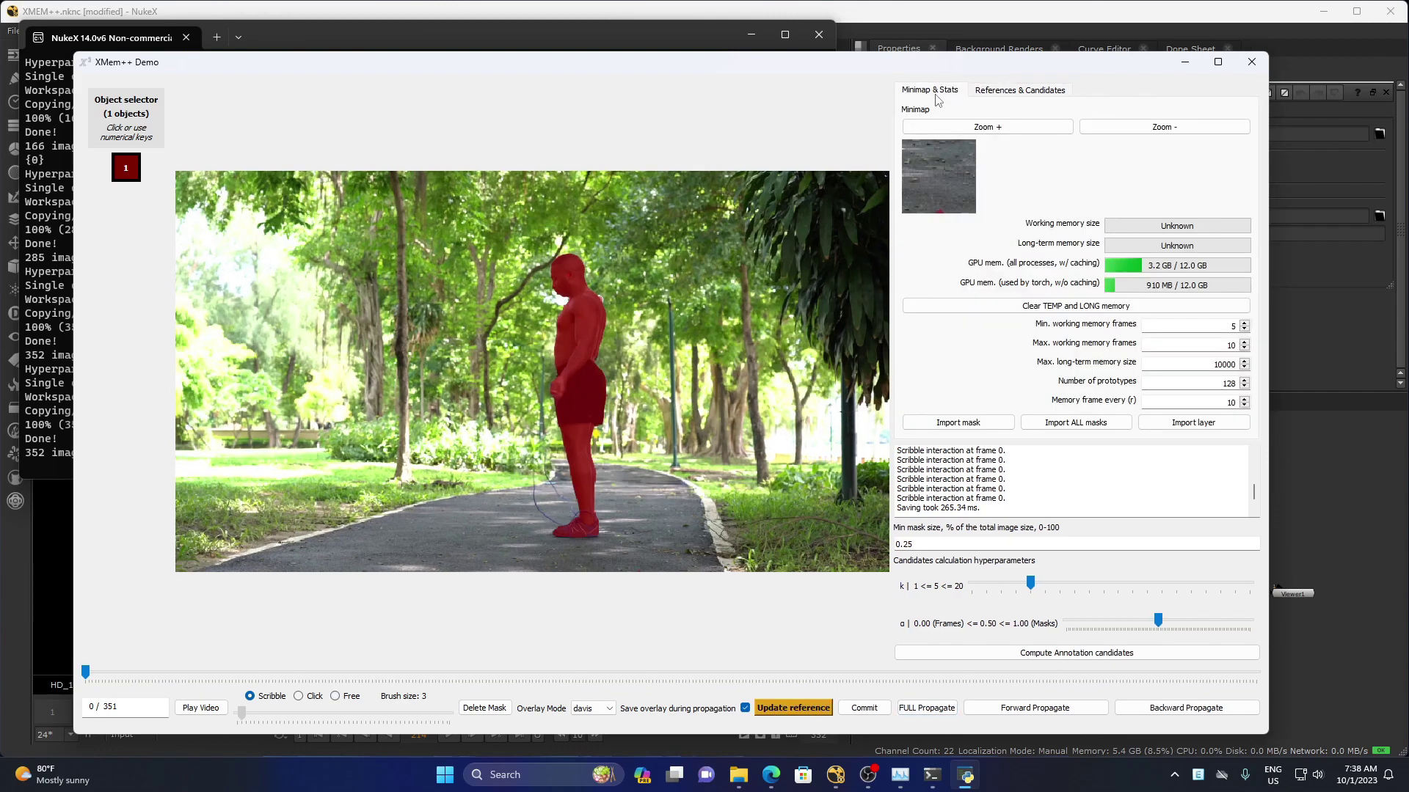
click(927, 709)
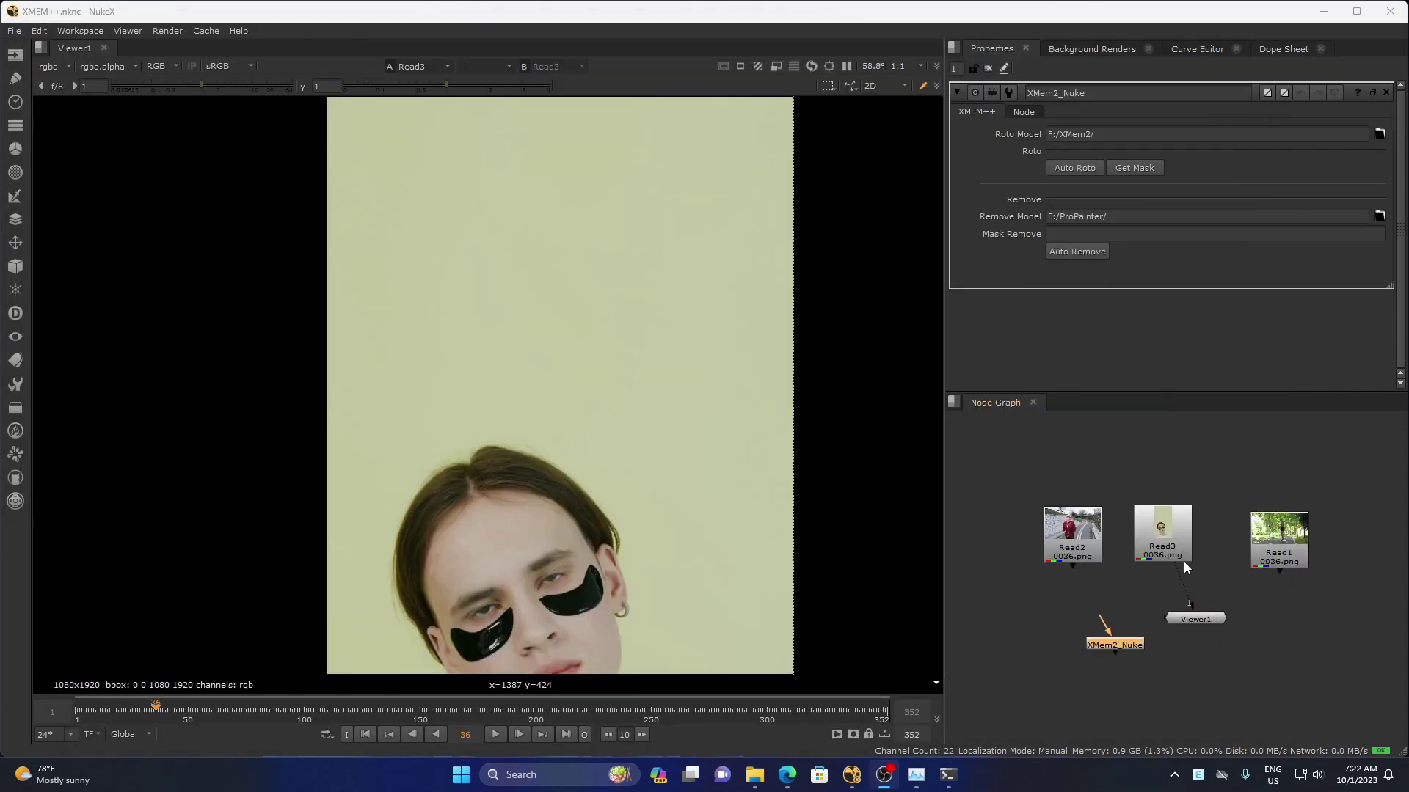
- On frame 0 of the Read3 portrait clip, scribble to include the forehead in the mask and exclude the neck and both cheeks
click(1183, 562)
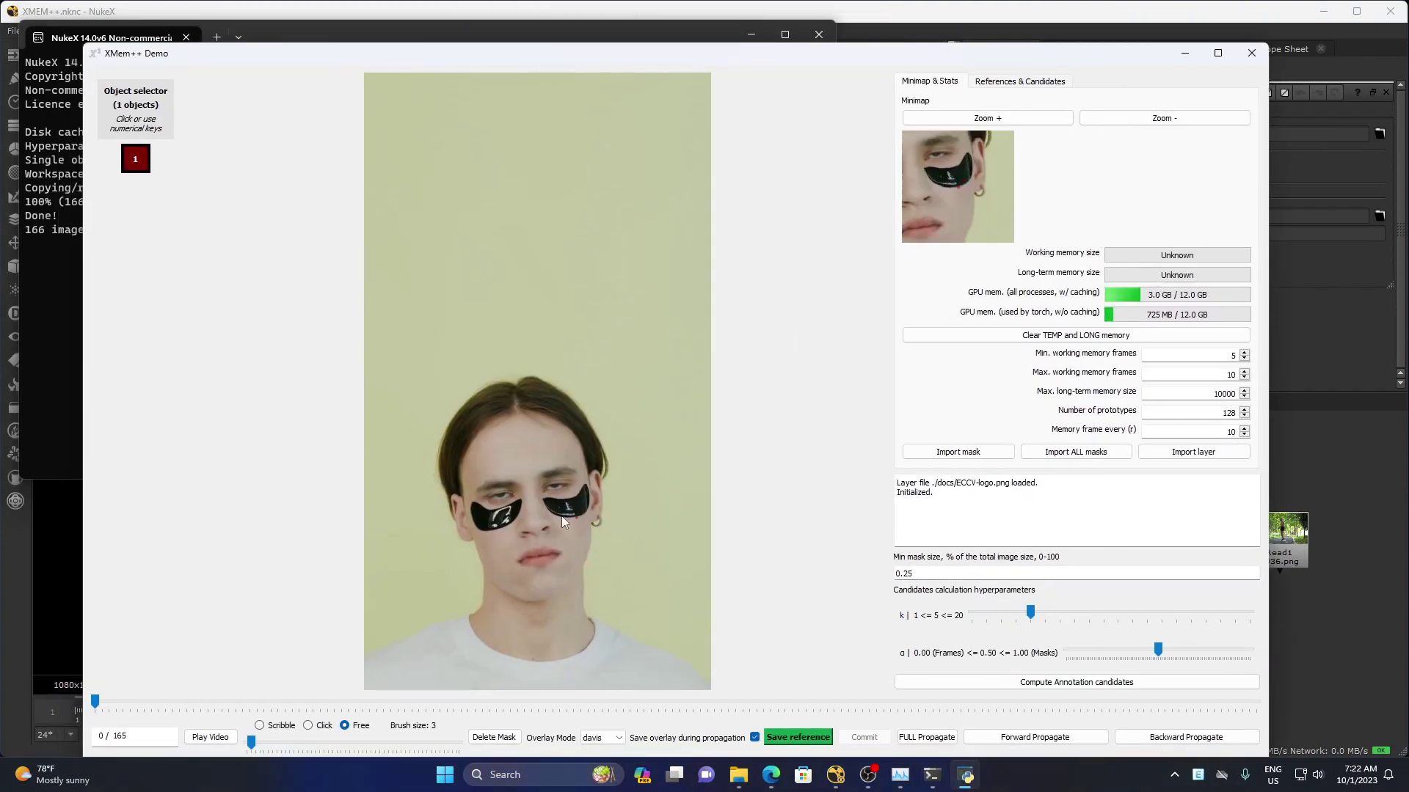
click(264, 725)
click(522, 458)
right_click(492, 600)
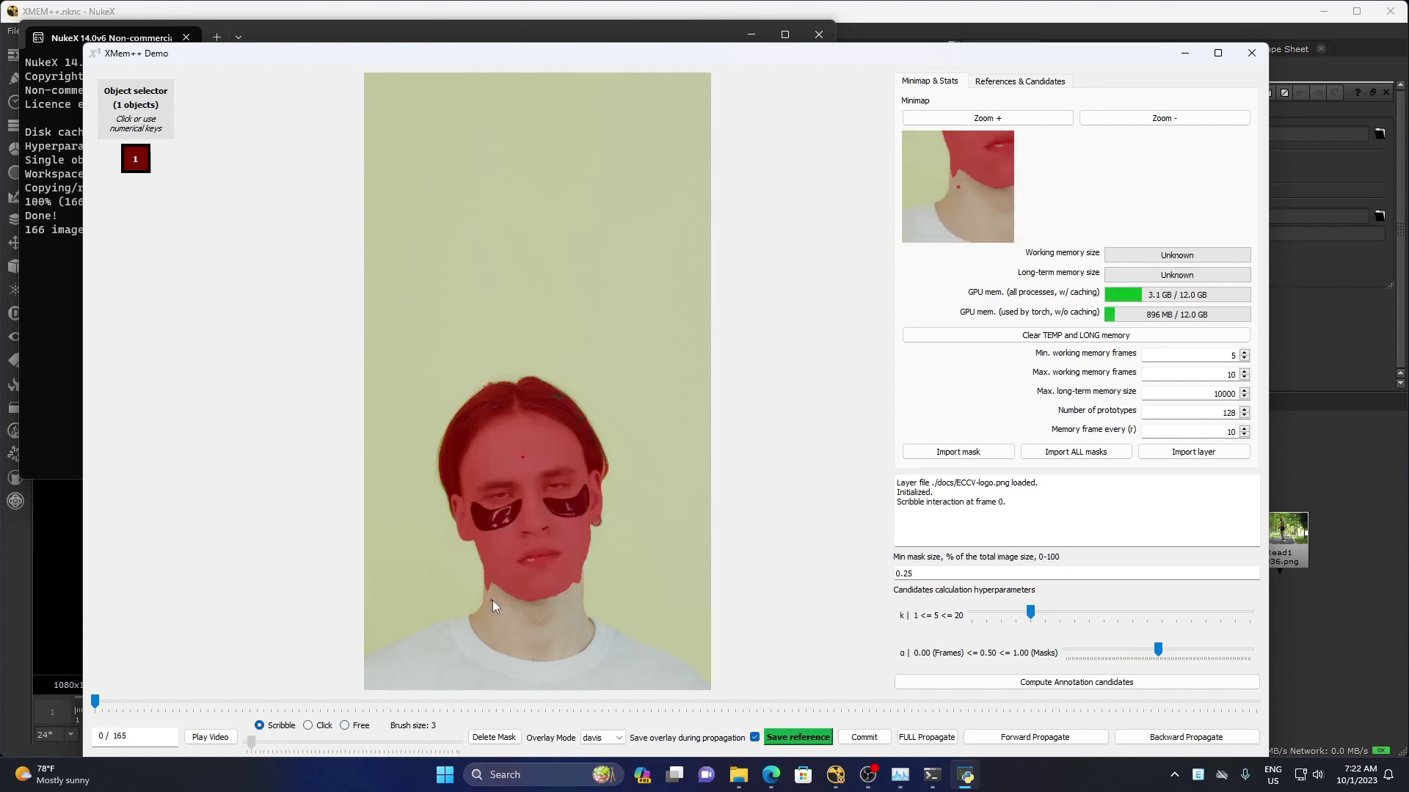
right_click(578, 606)
right_click(564, 543)
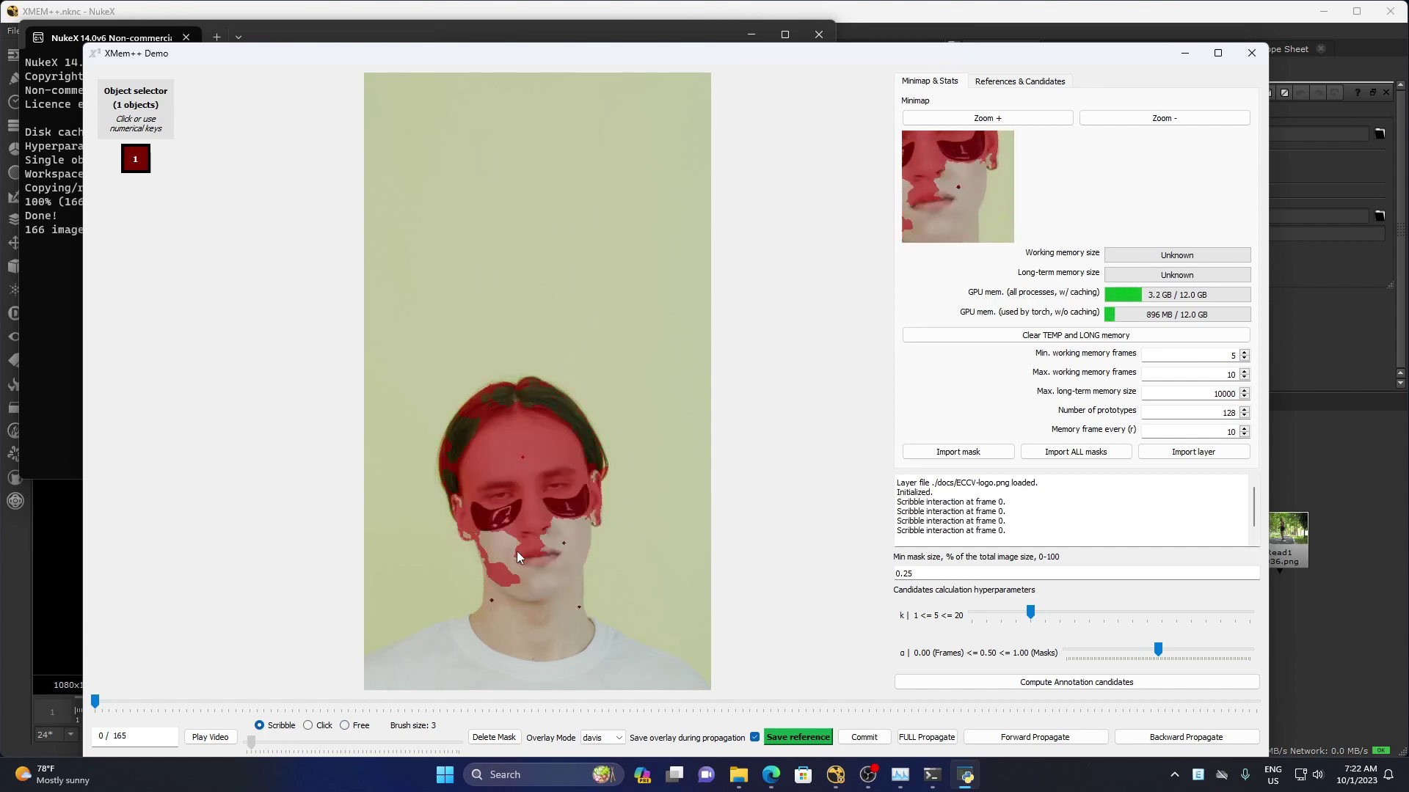
right_click(508, 548)
click(492, 452)
click(541, 438)
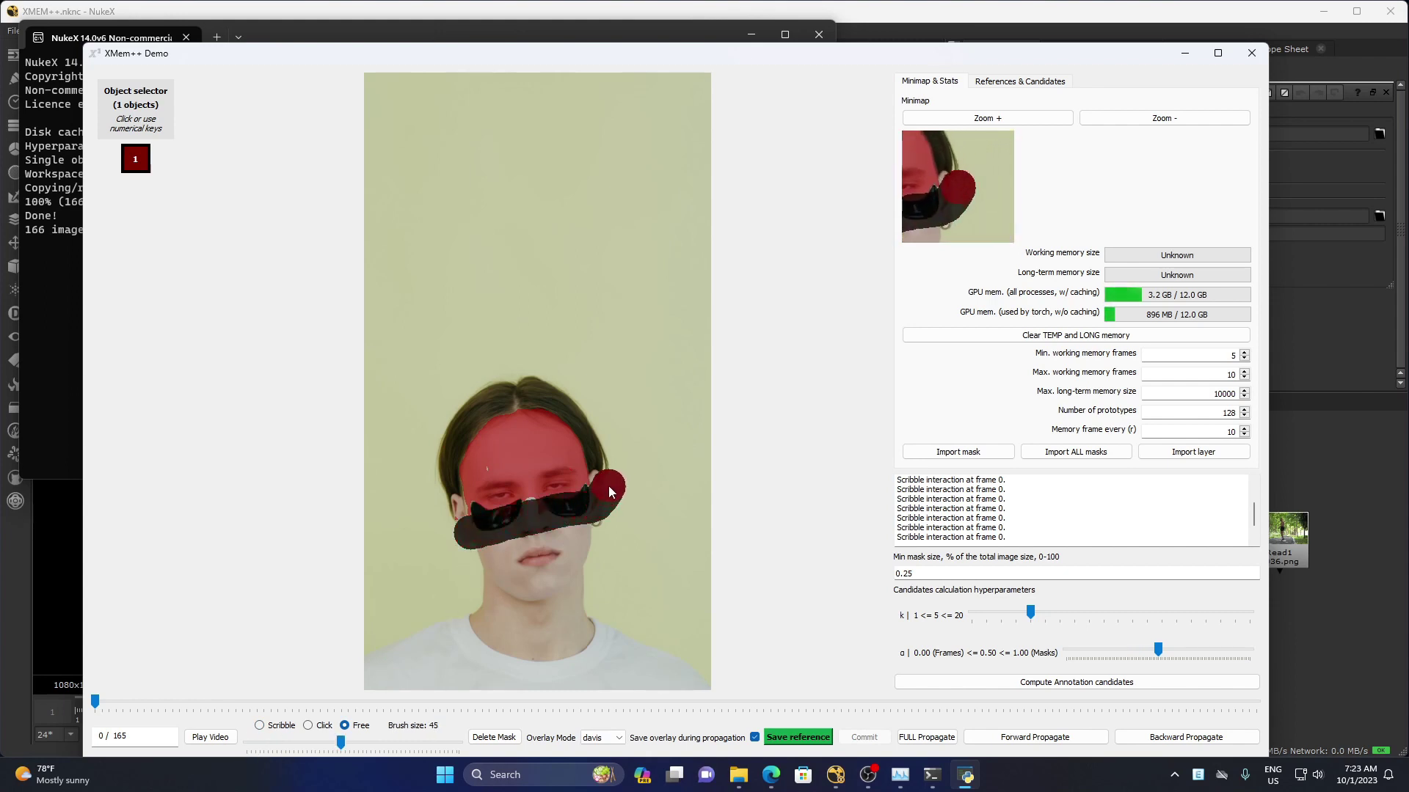
- Remove the eye patches from the frame 0 mask using a size 45 Free brush, and touch up around them with Scribble
drag(609, 486, 610, 484)
drag(442, 504, 443, 508)
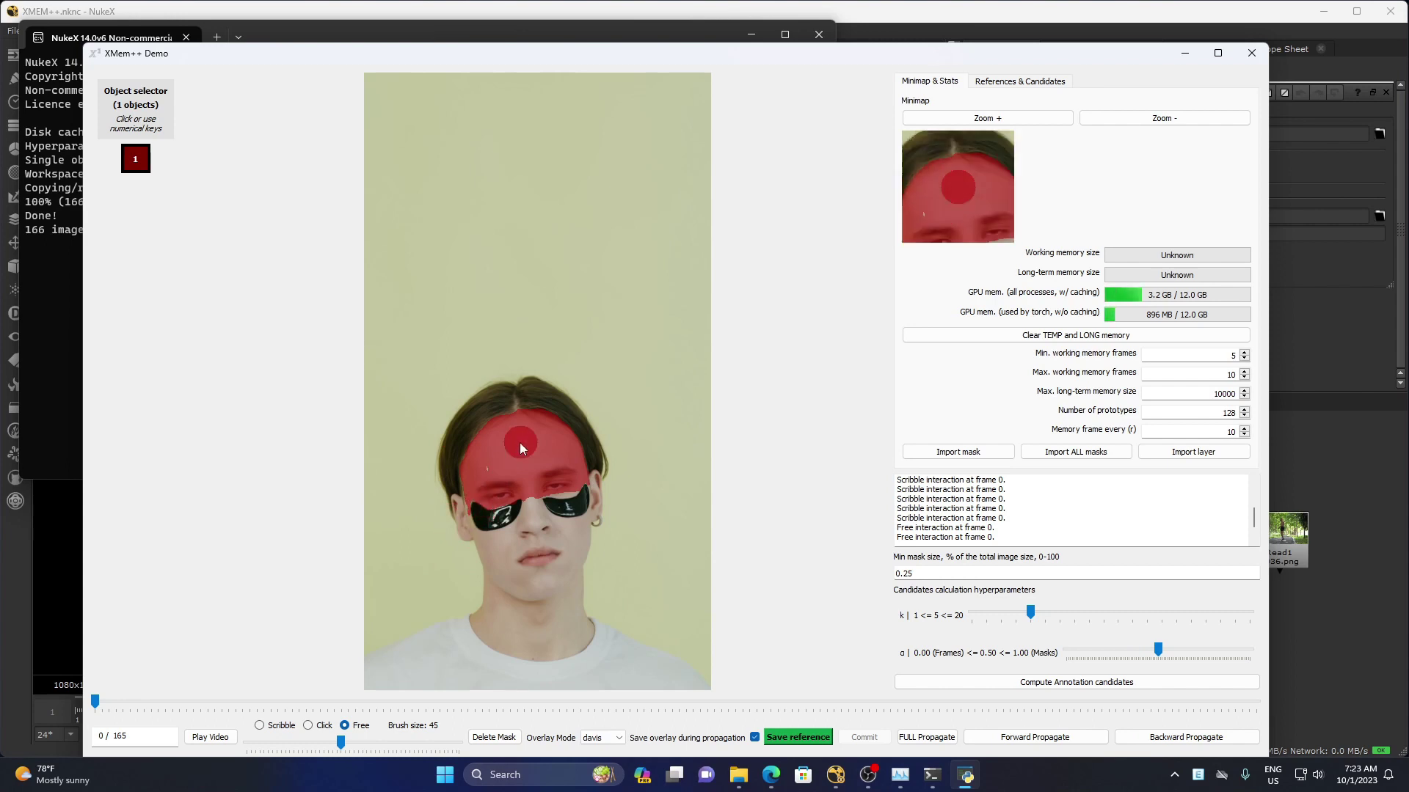
click(262, 725)
click(467, 505)
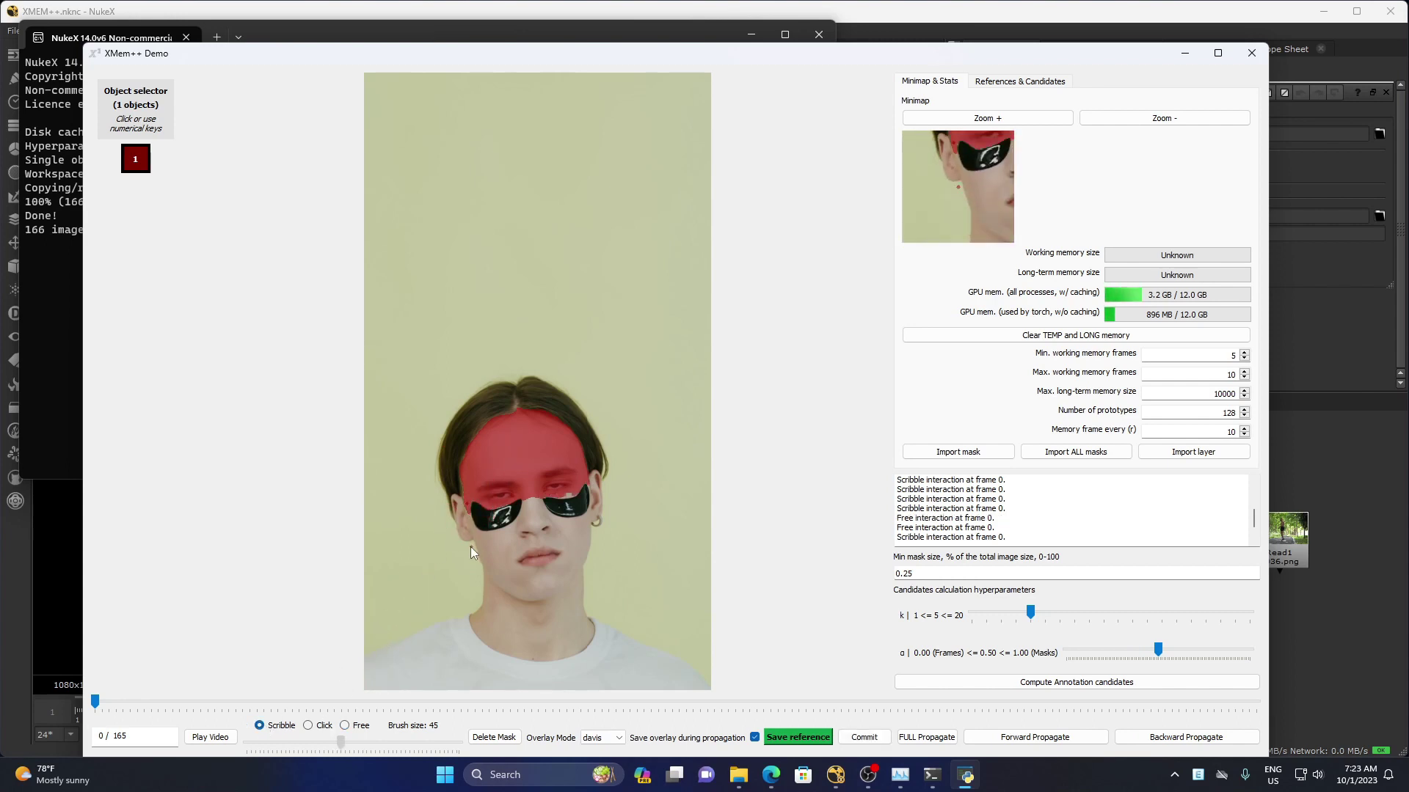
click(569, 495)
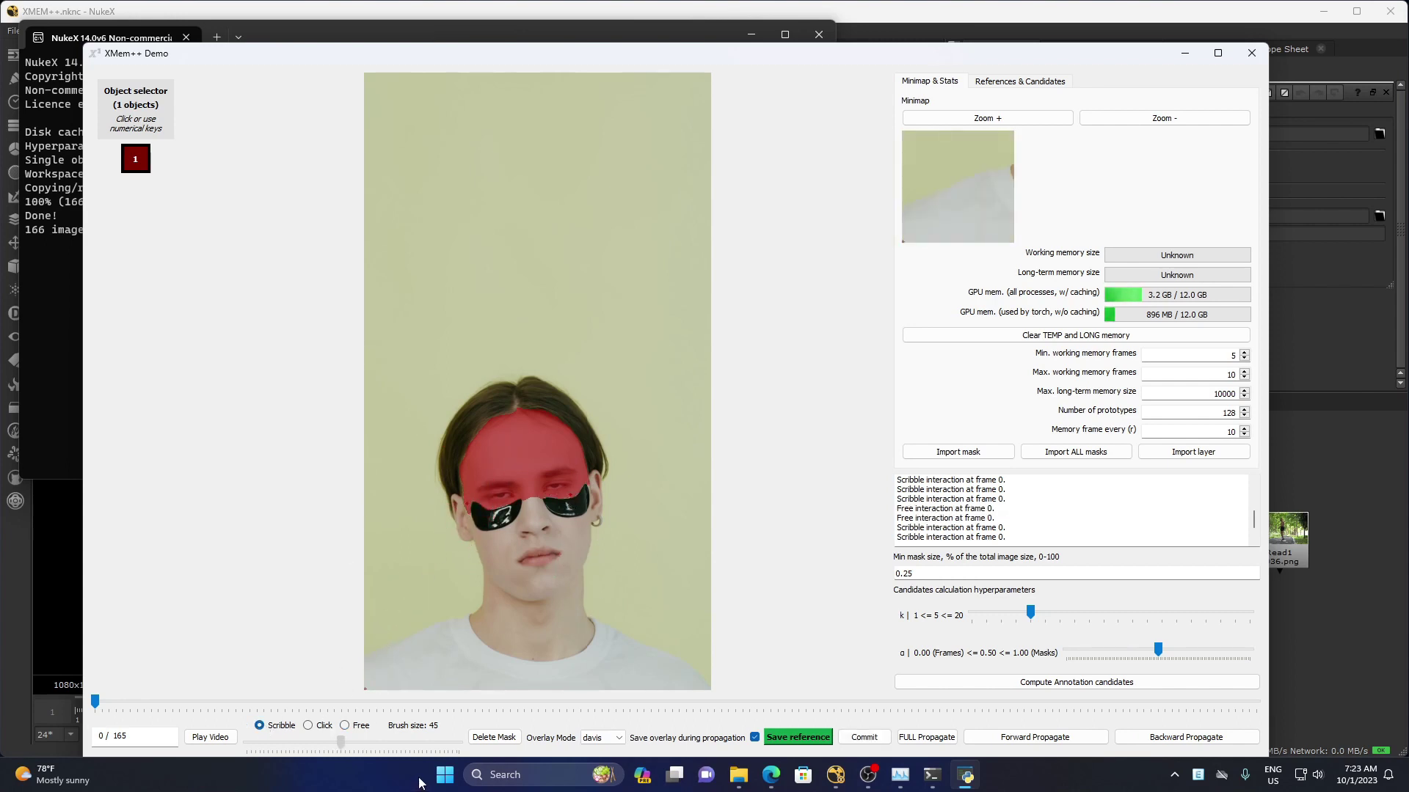
- Save the forehead mask on frame 0 as a reference and propagate it through the full portrait clip
click(813, 745)
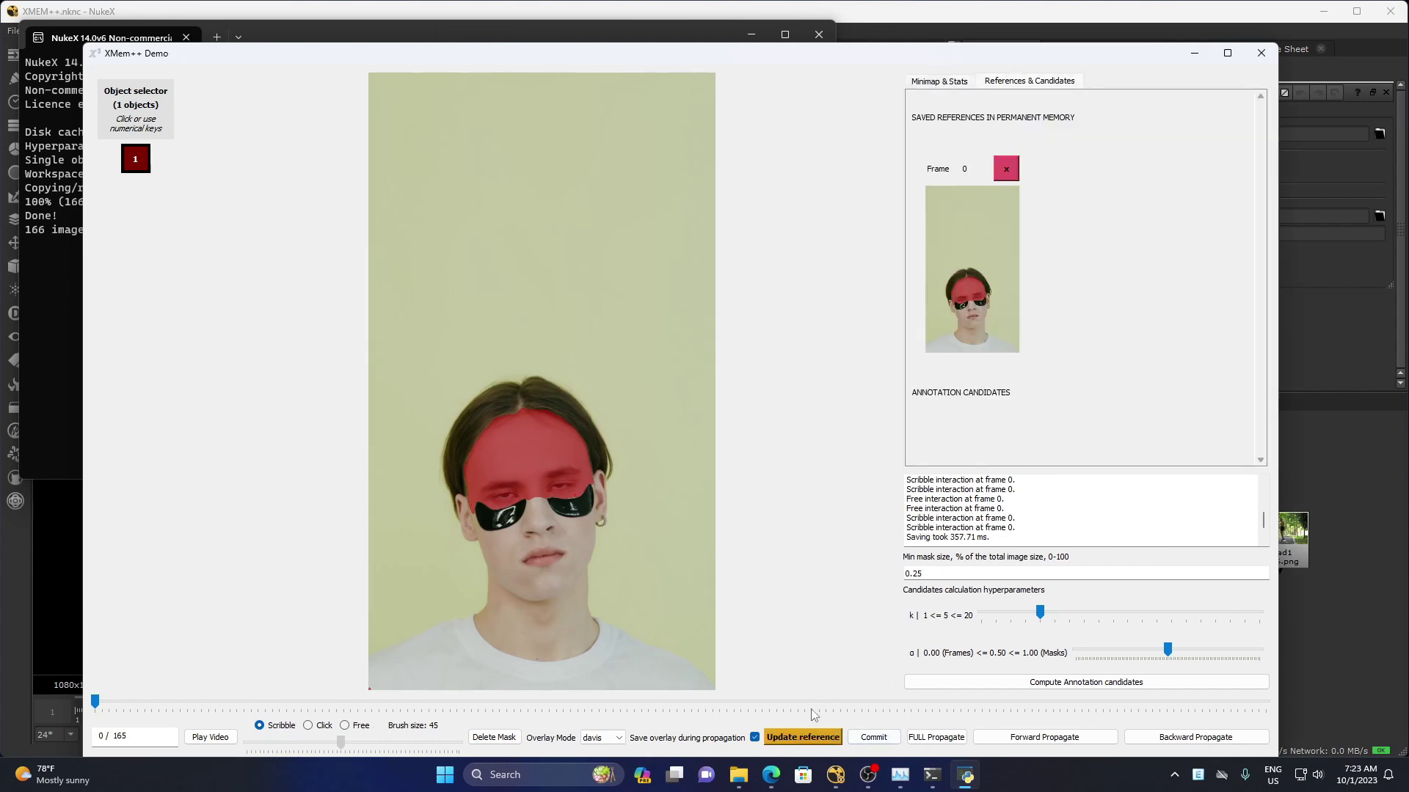
click(950, 82)
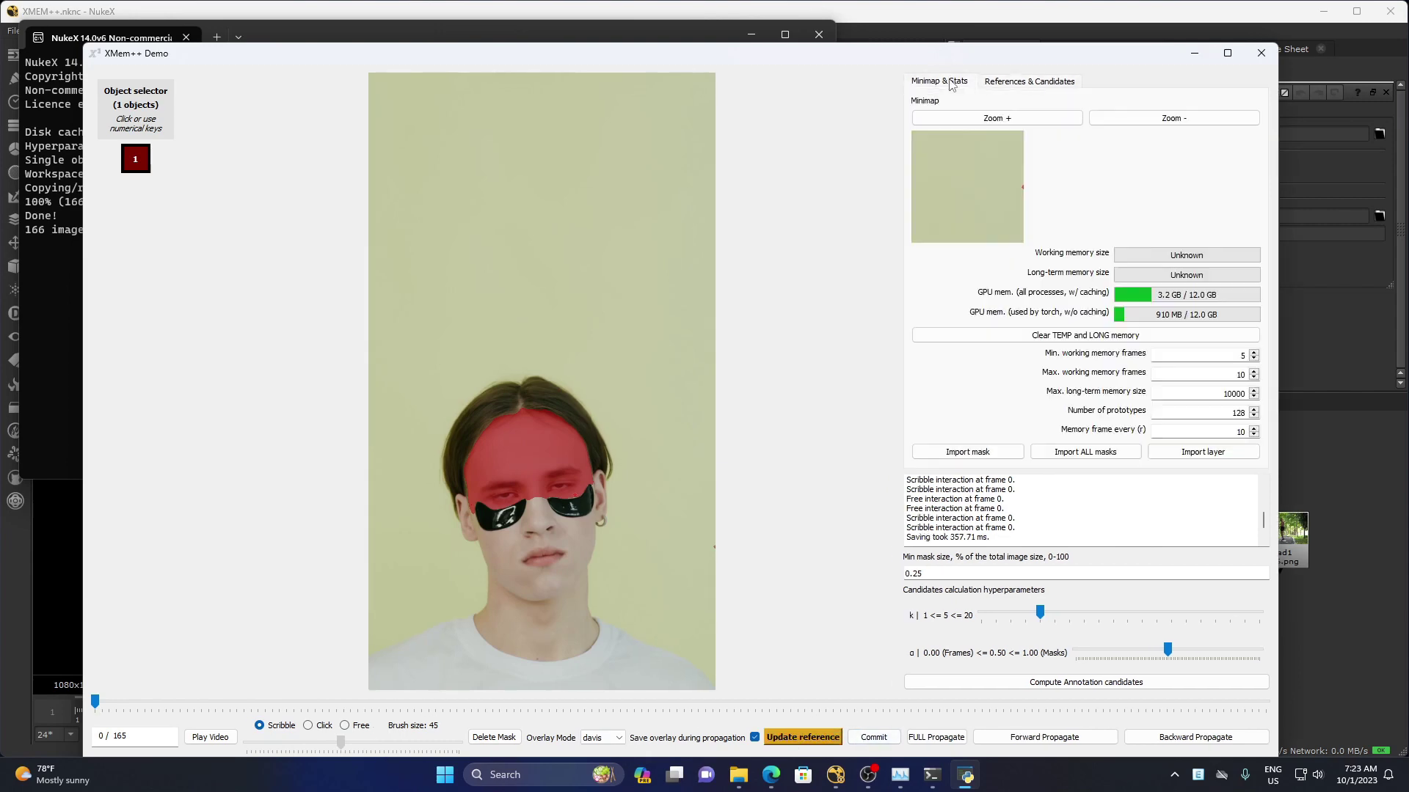
click(940, 739)
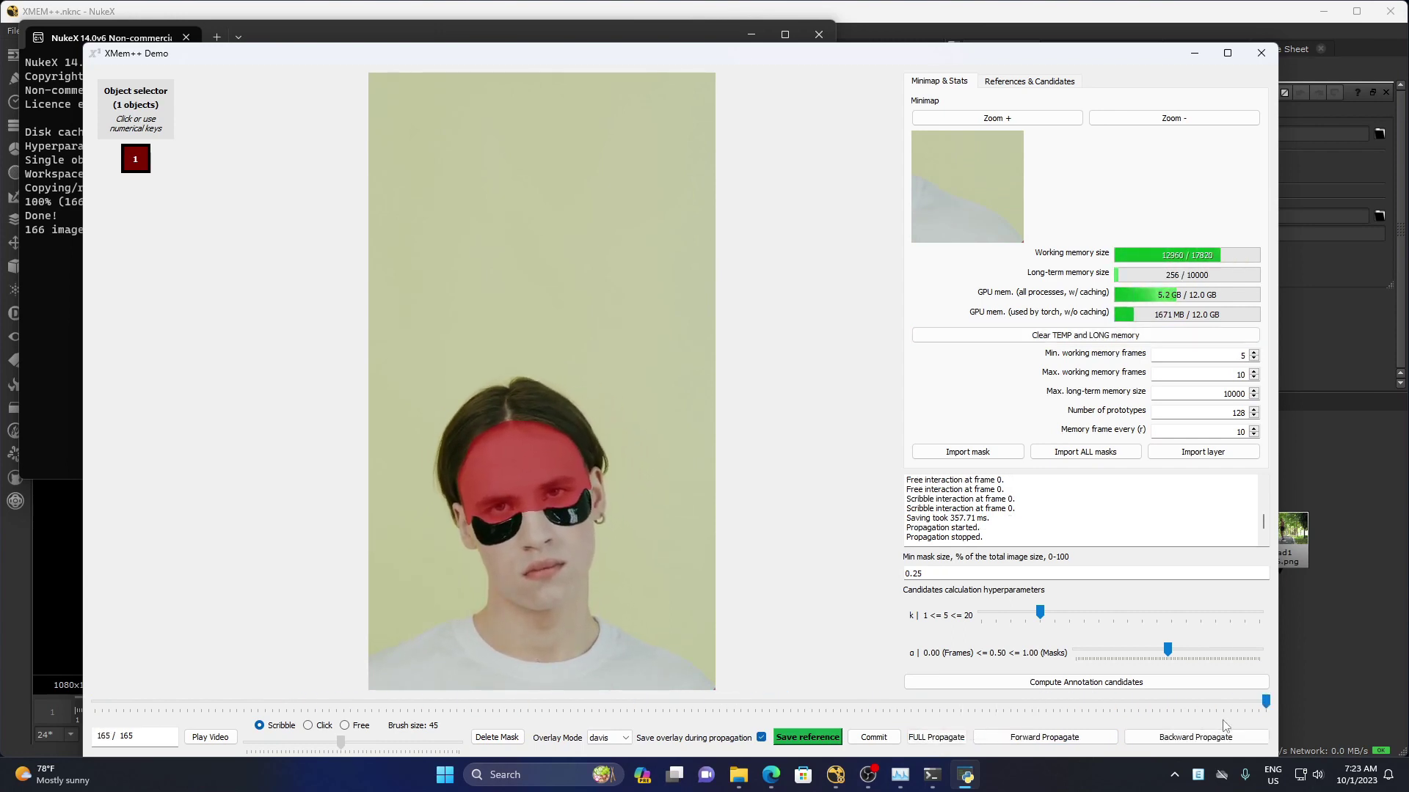
- Scrub and step backward from the last frame to frame 0 to examine the propagated forehead mask
drag(1266, 702, 257, 698)
key(Left)
key(Left)
key(Left)
key(Left)
key(Left)
key(Left)
key(Left)
key(Left)
key(Left)
key(Left)
key(Left)
key(Left)
key(Left)
key(Left)
key(Left)
key(Left)
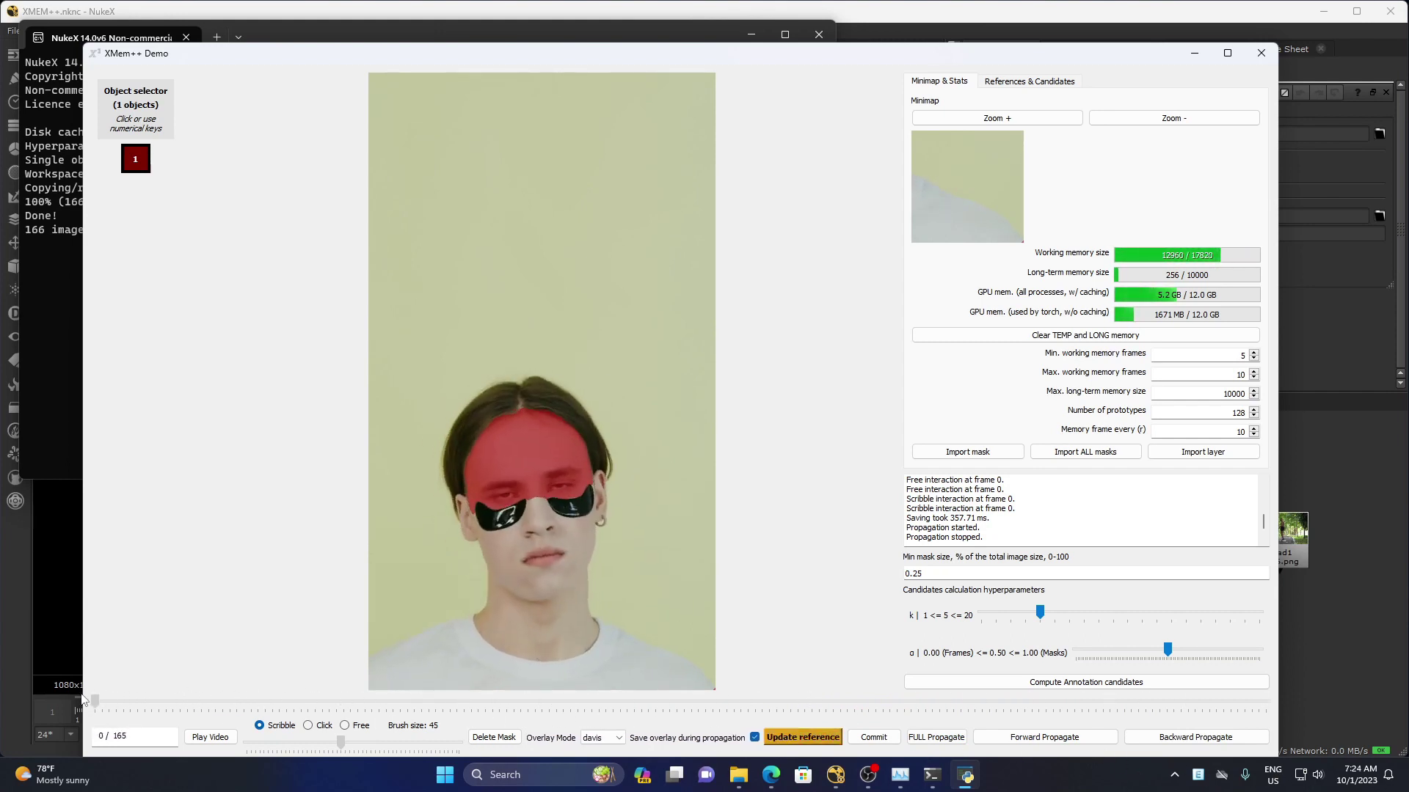
- Remove the saved frame 0 reference from permanent memory and delete the forehead mask on frame 0
click(1019, 87)
click(1007, 170)
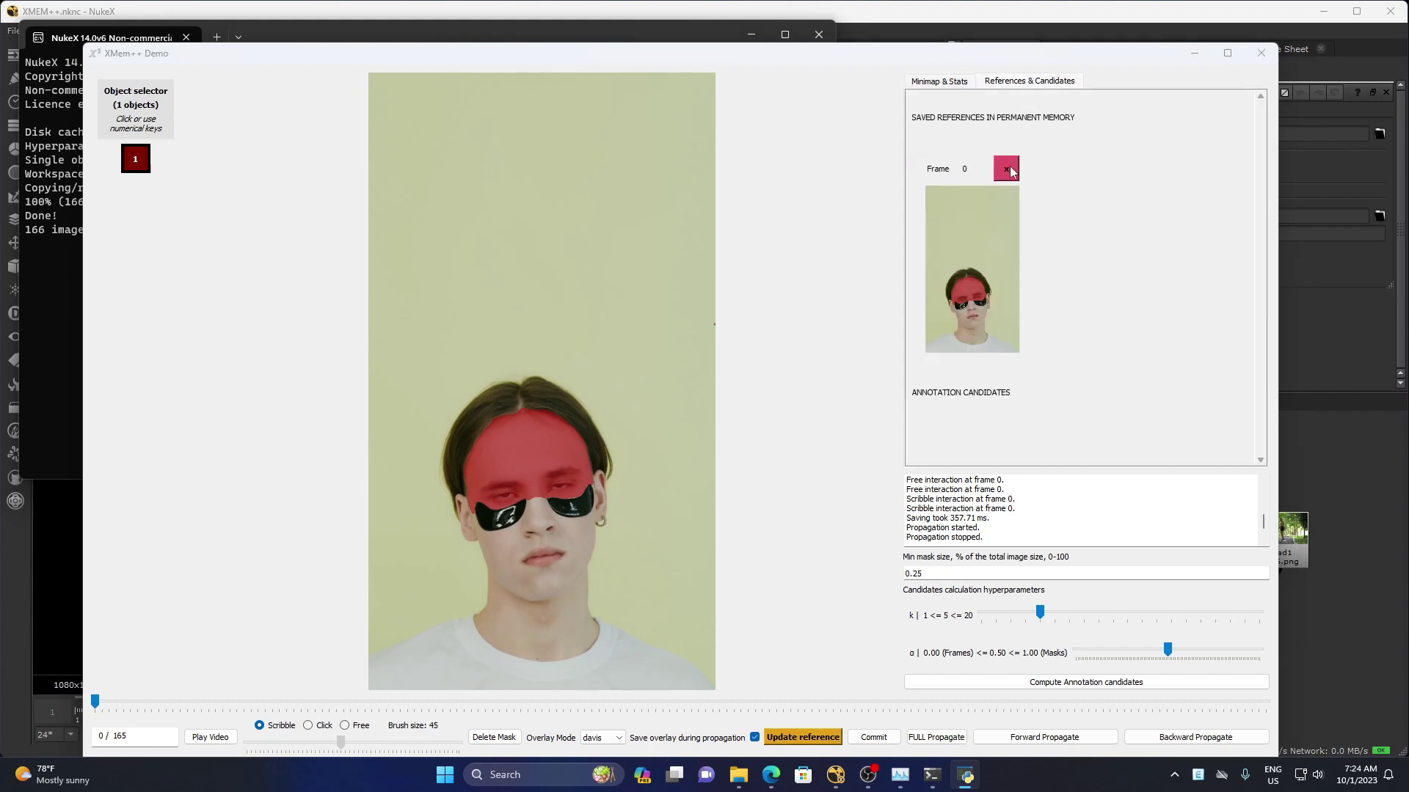
click(695, 431)
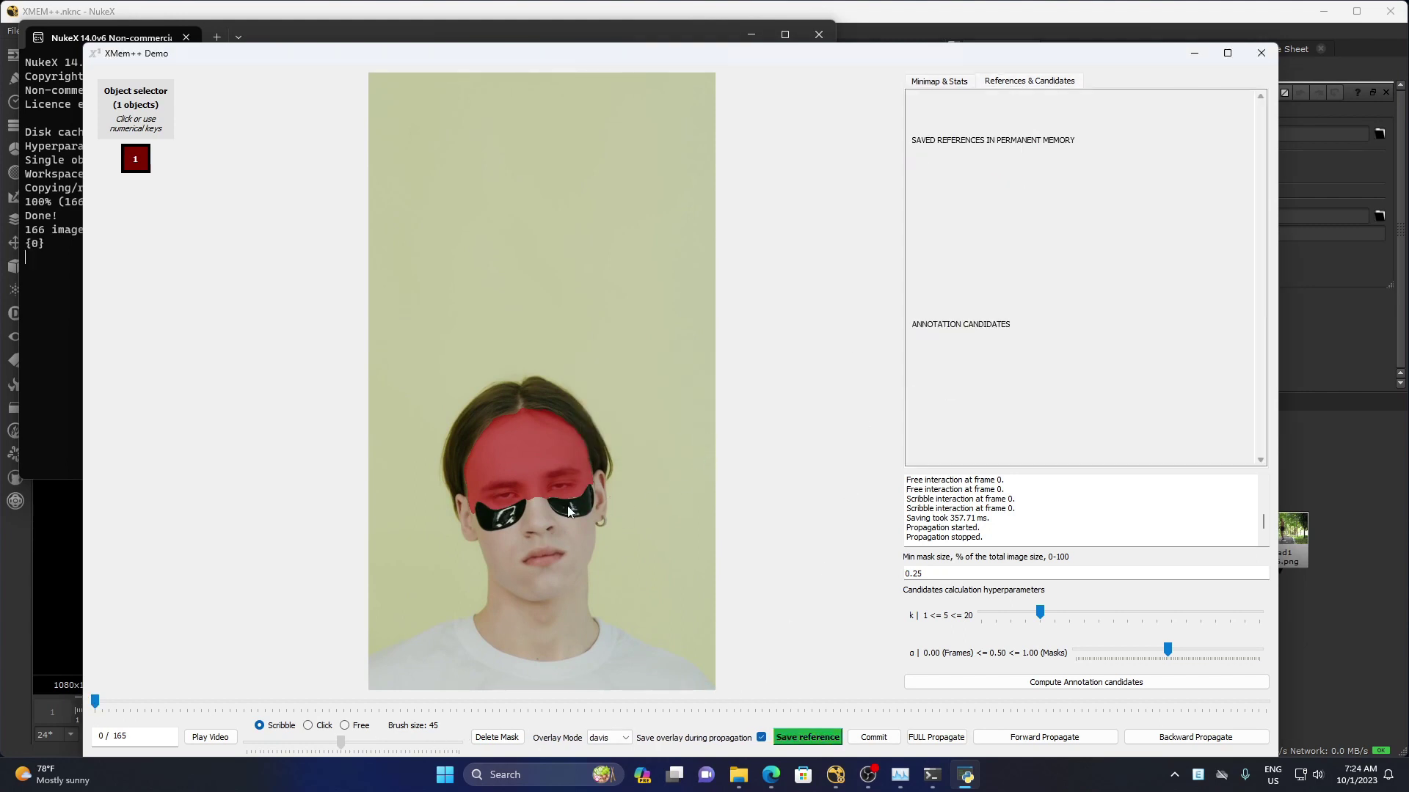
click(496, 738)
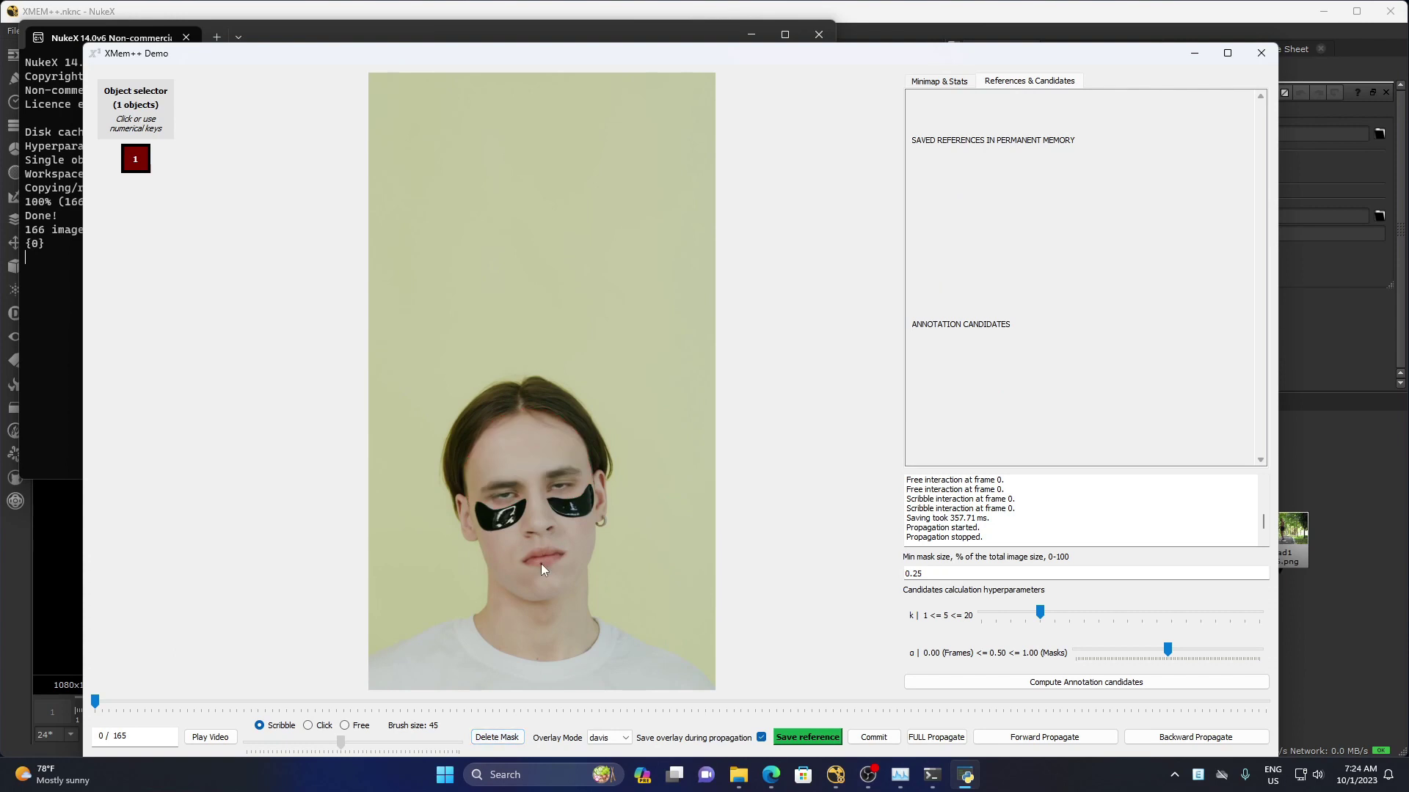
- Scribble a mask over the lips on frame 0, excluding the chin and both cheeks, and show the memory statistics
click(544, 562)
right_click(539, 581)
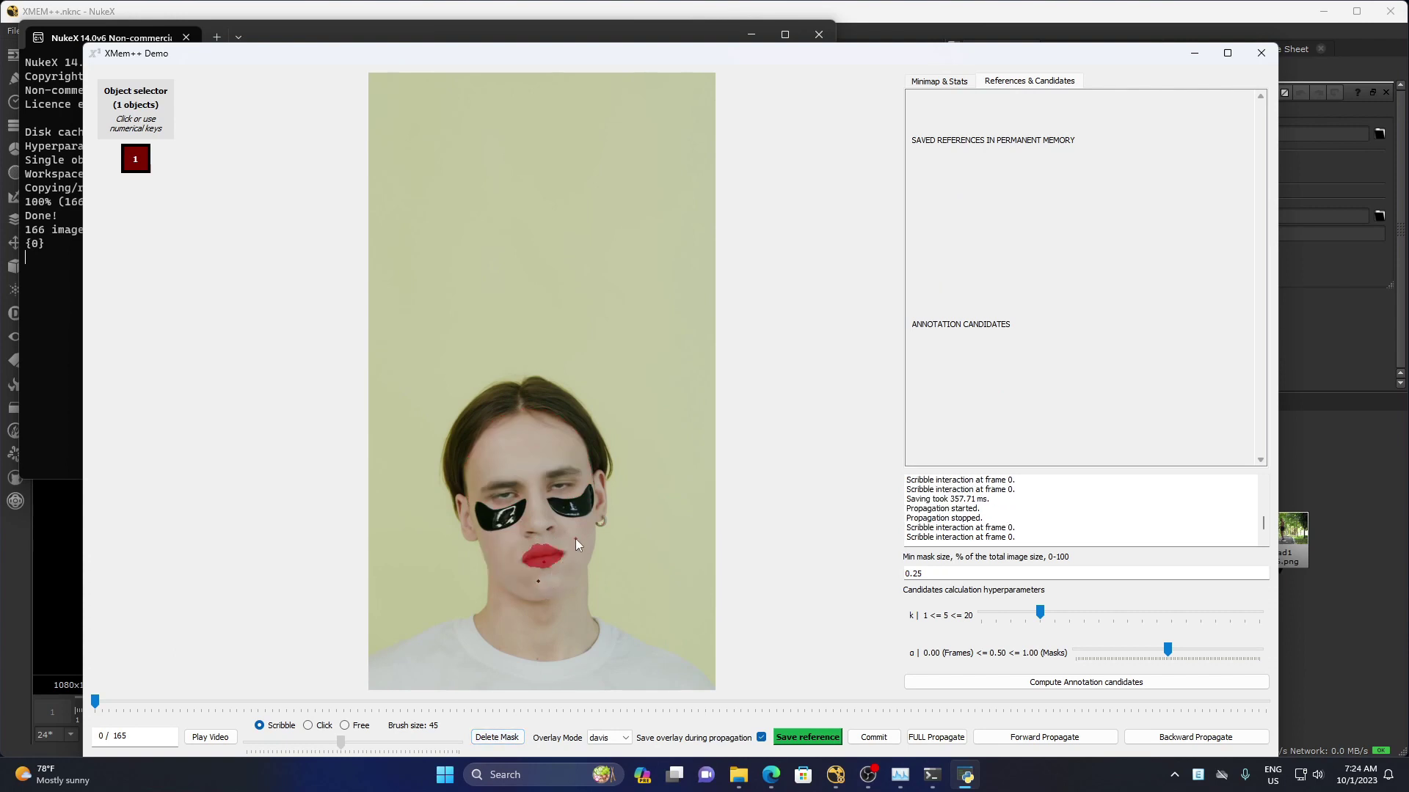
right_click(575, 538)
right_click(504, 553)
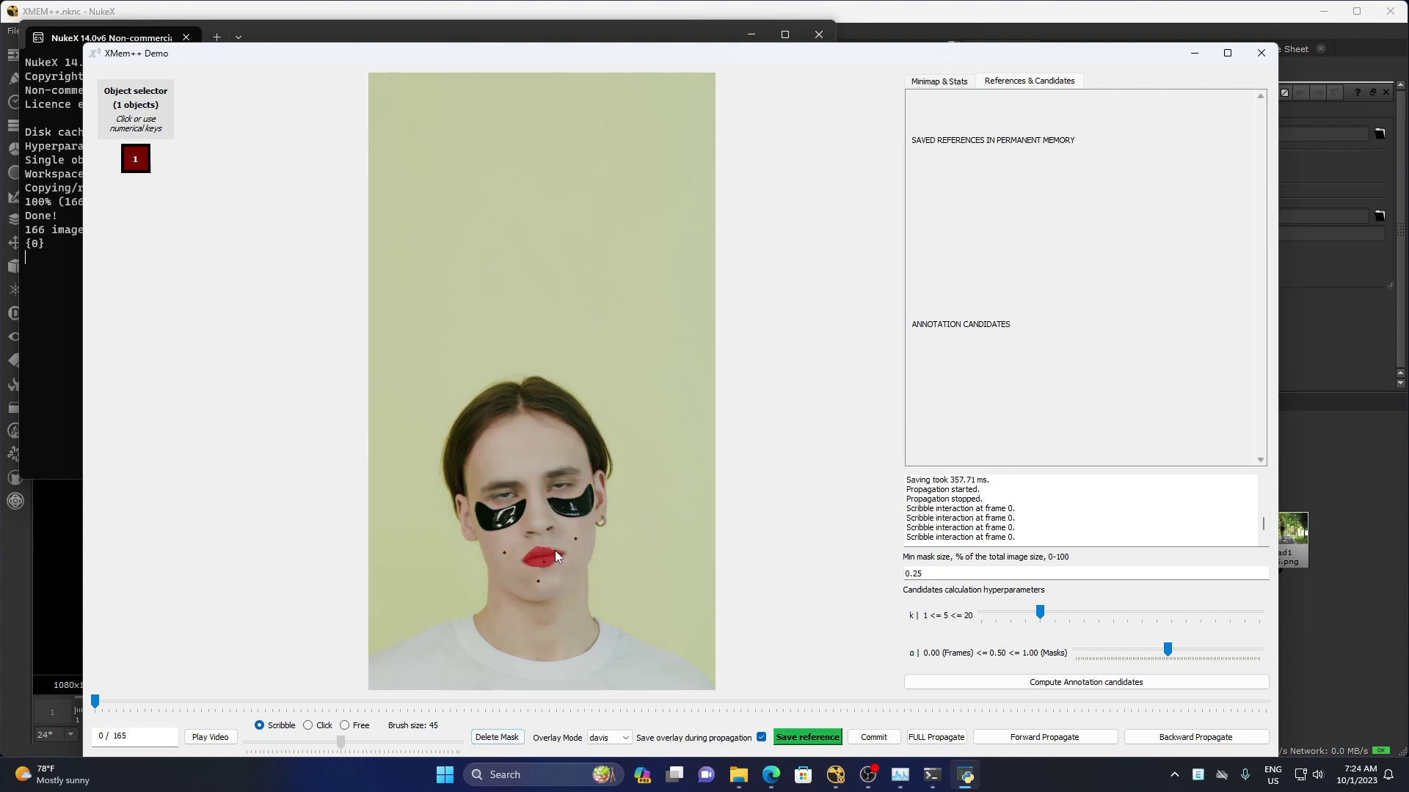
click(947, 80)
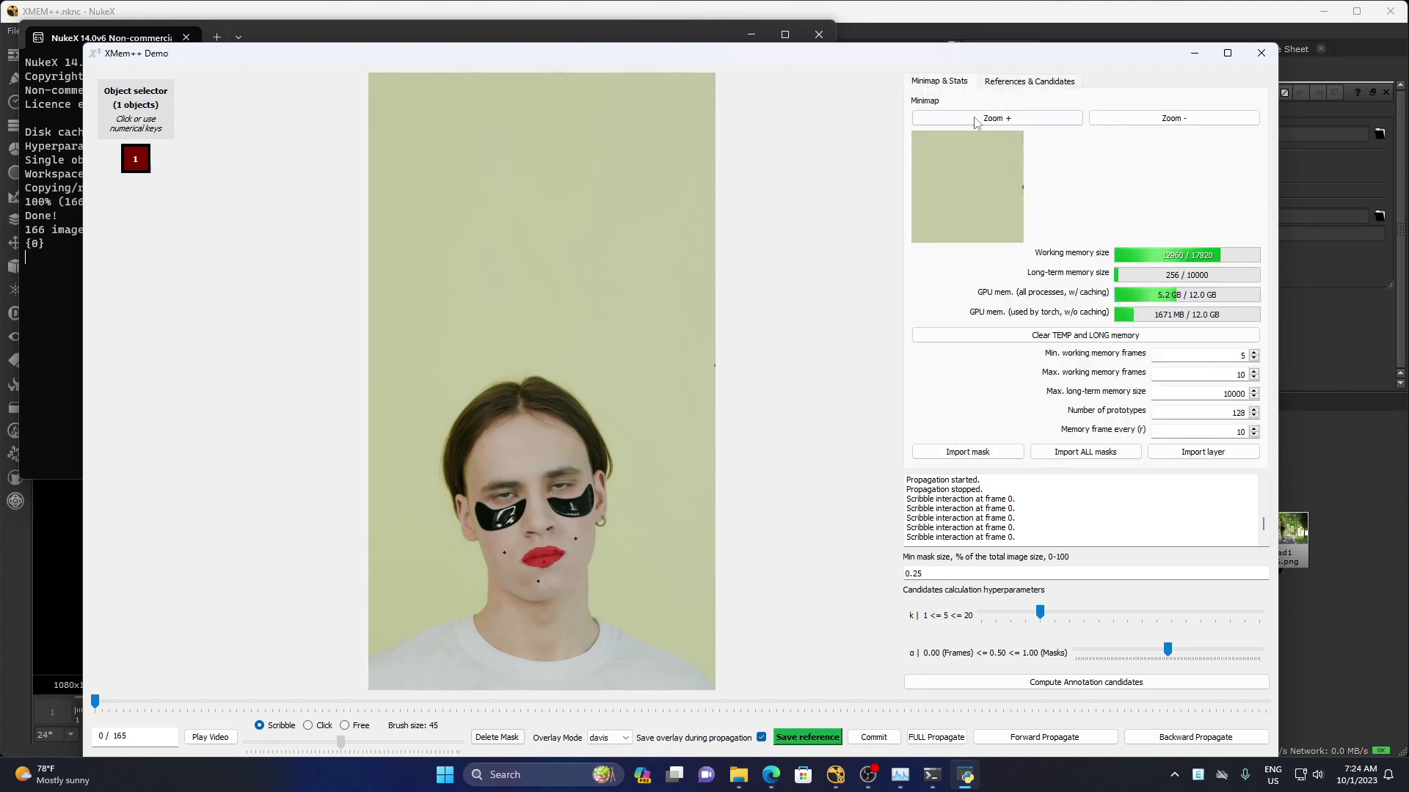
- Add scribbles to refine the lips mask on frame 0 and propagate it through the full portrait clip
click(564, 553)
click(525, 560)
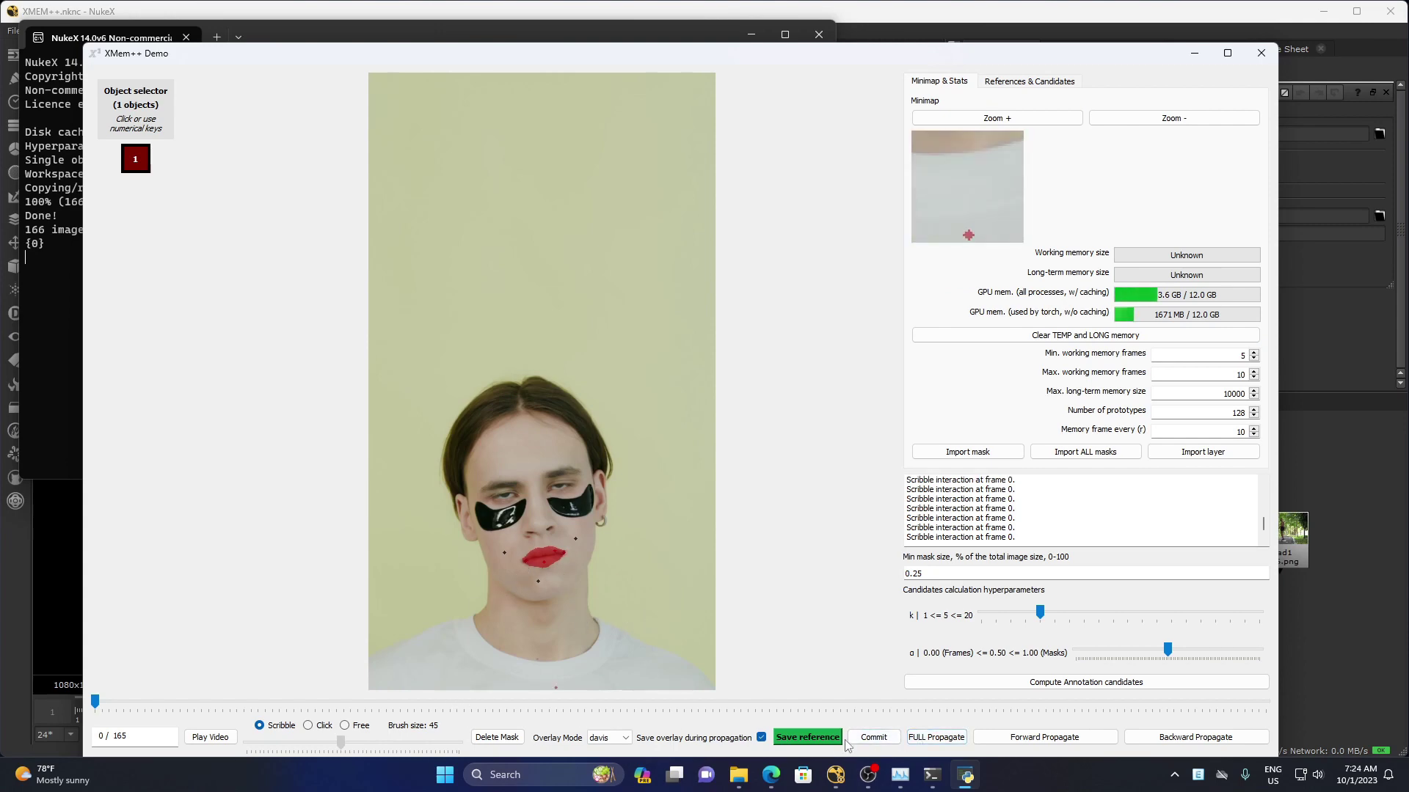
click(936, 737)
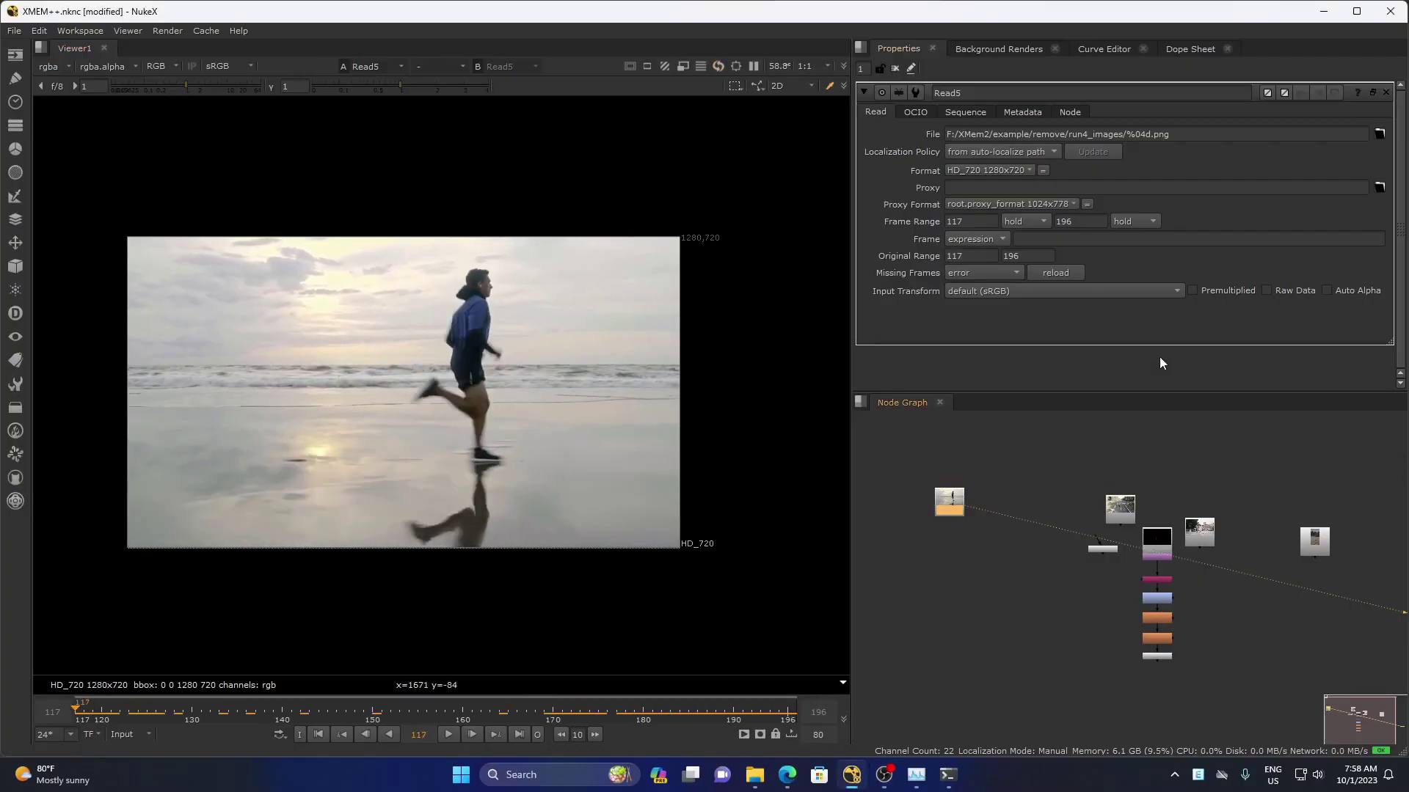
- Place the XMem2_Nuke node near the beach runner clip and launch Auto Roto, bringing the console to the front
drag(1094, 554, 902, 567)
double_click(908, 564)
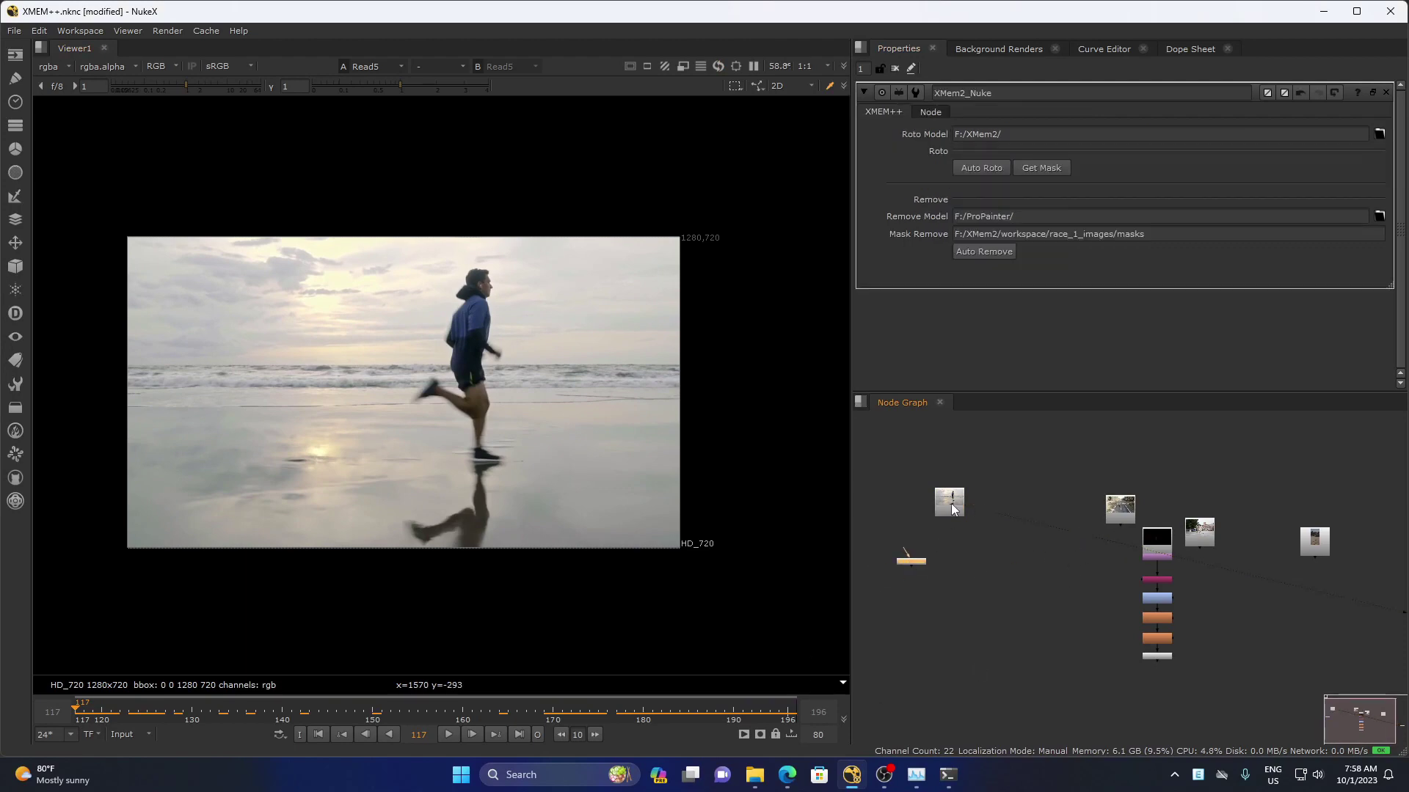
click(987, 171)
click(947, 775)
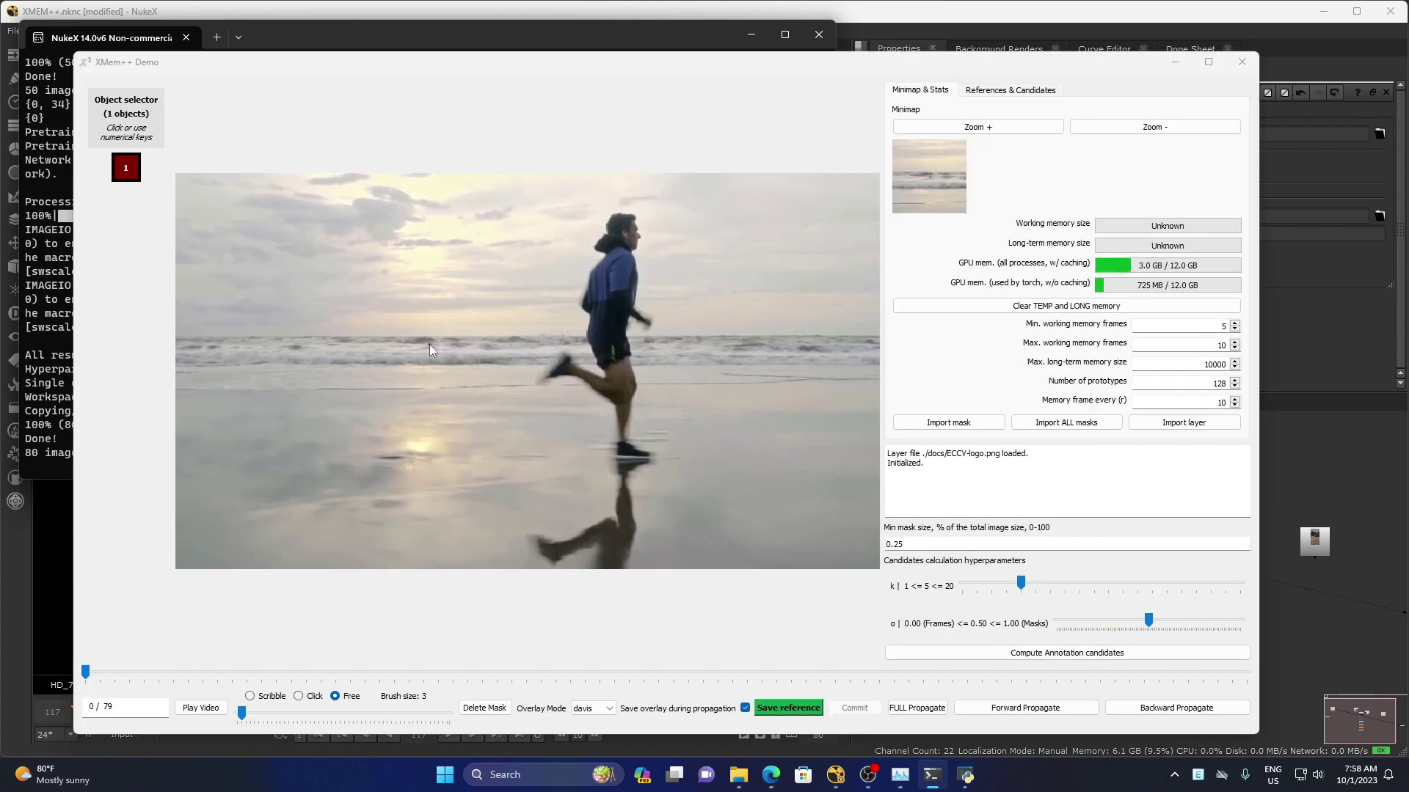
- Scribble a mask over the beach runner's body, legs, shoes and head on frame 0
click(298, 694)
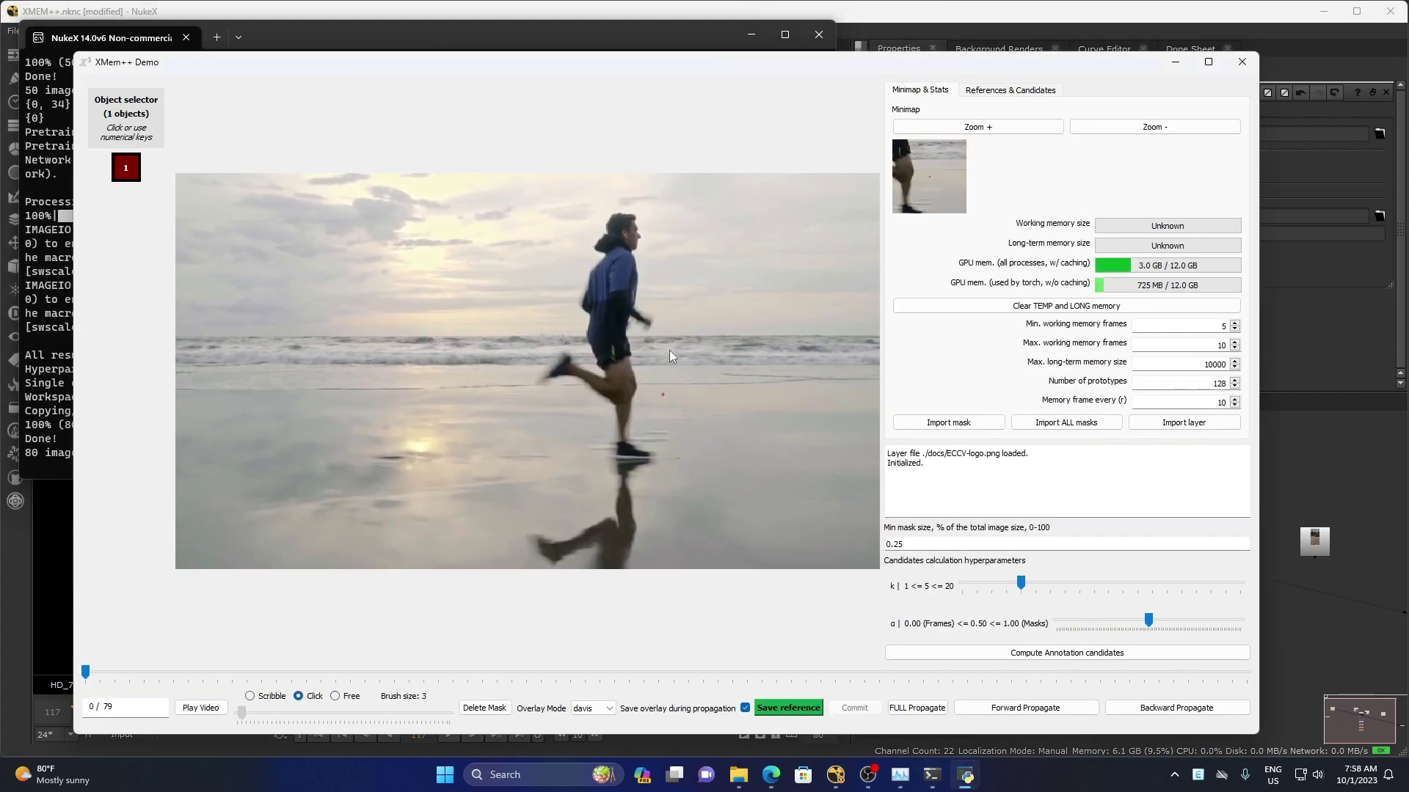
click(251, 695)
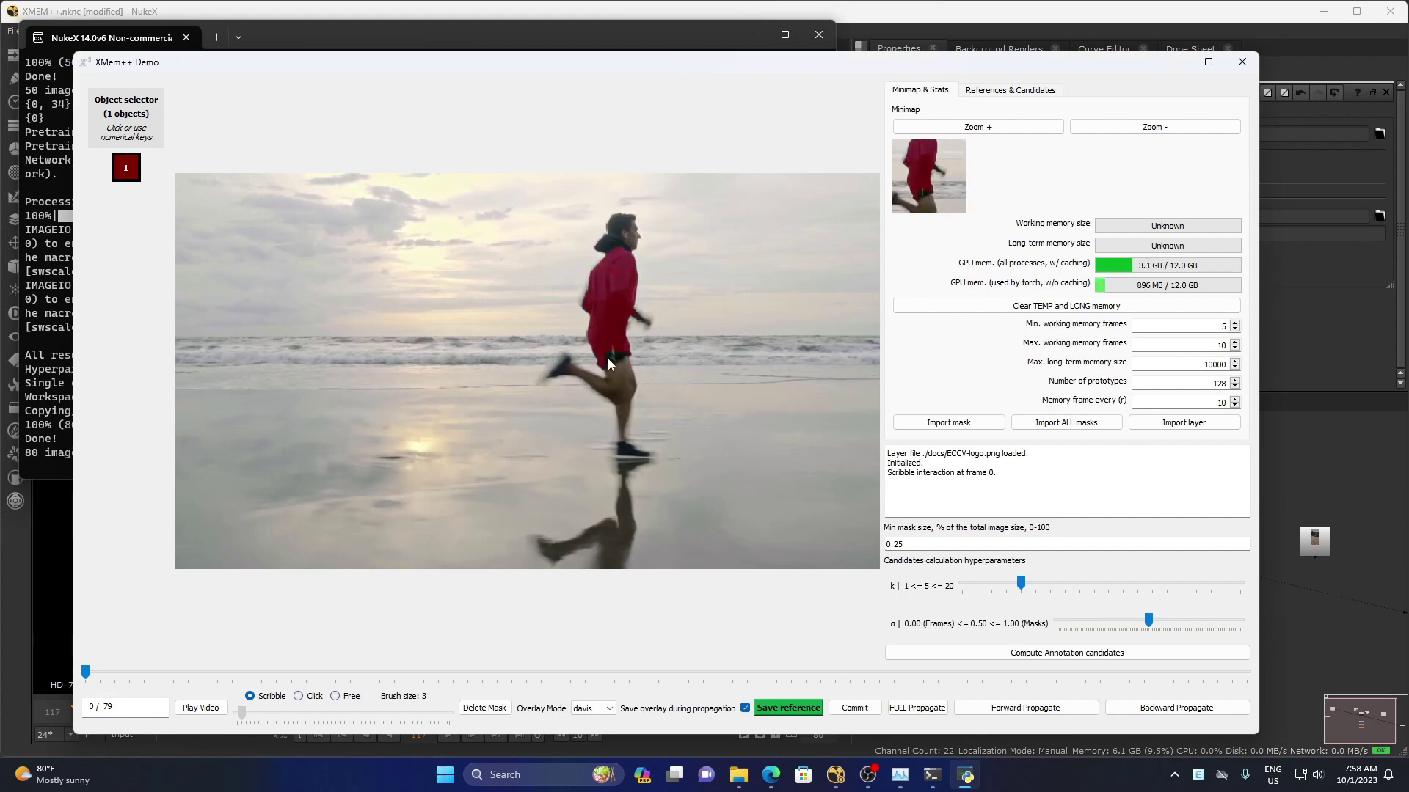
click(616, 376)
click(632, 451)
drag(621, 232, 623, 245)
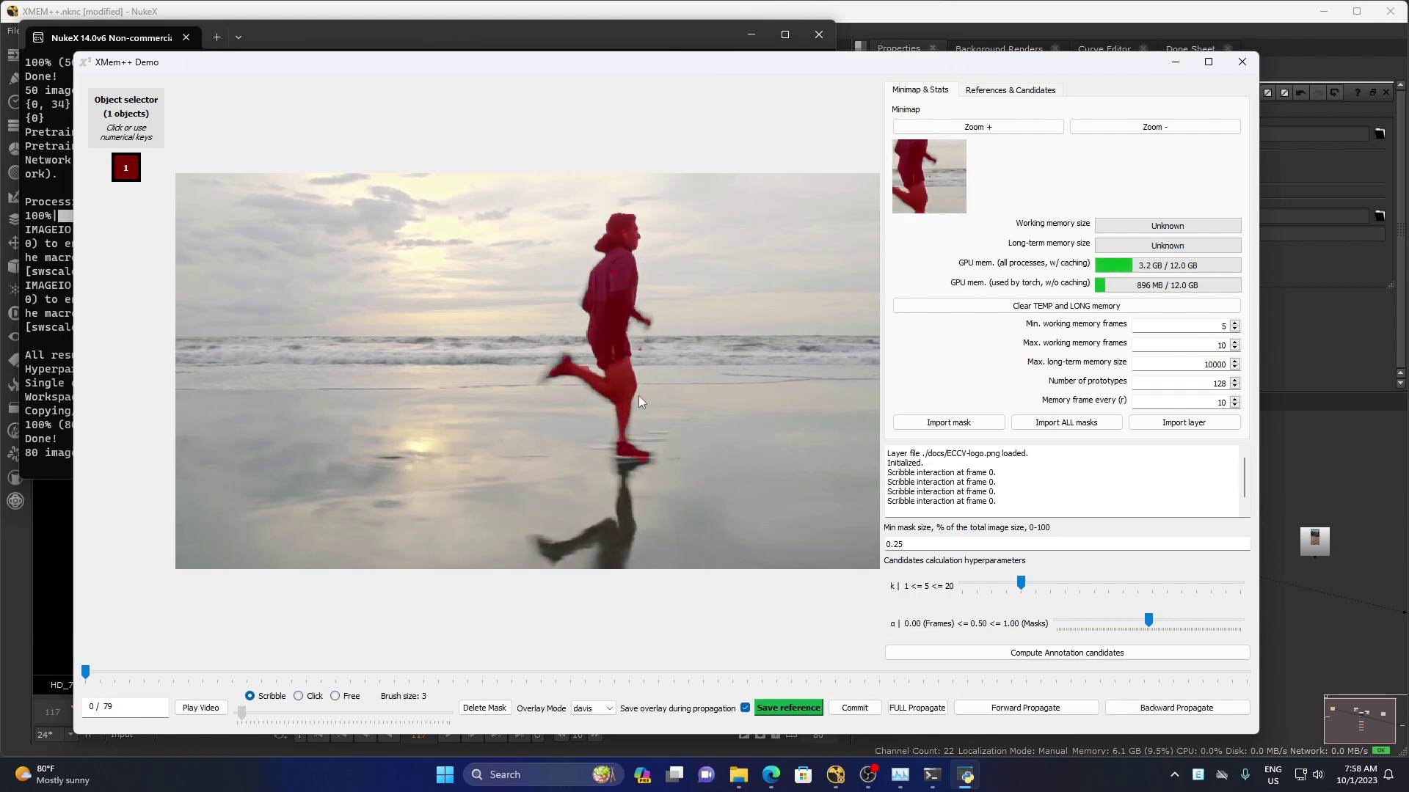
click(651, 455)
click(618, 456)
- Extend the frame 0 mask over the runner's reflection on the wet sand and the raised back foot
click(627, 506)
click(597, 532)
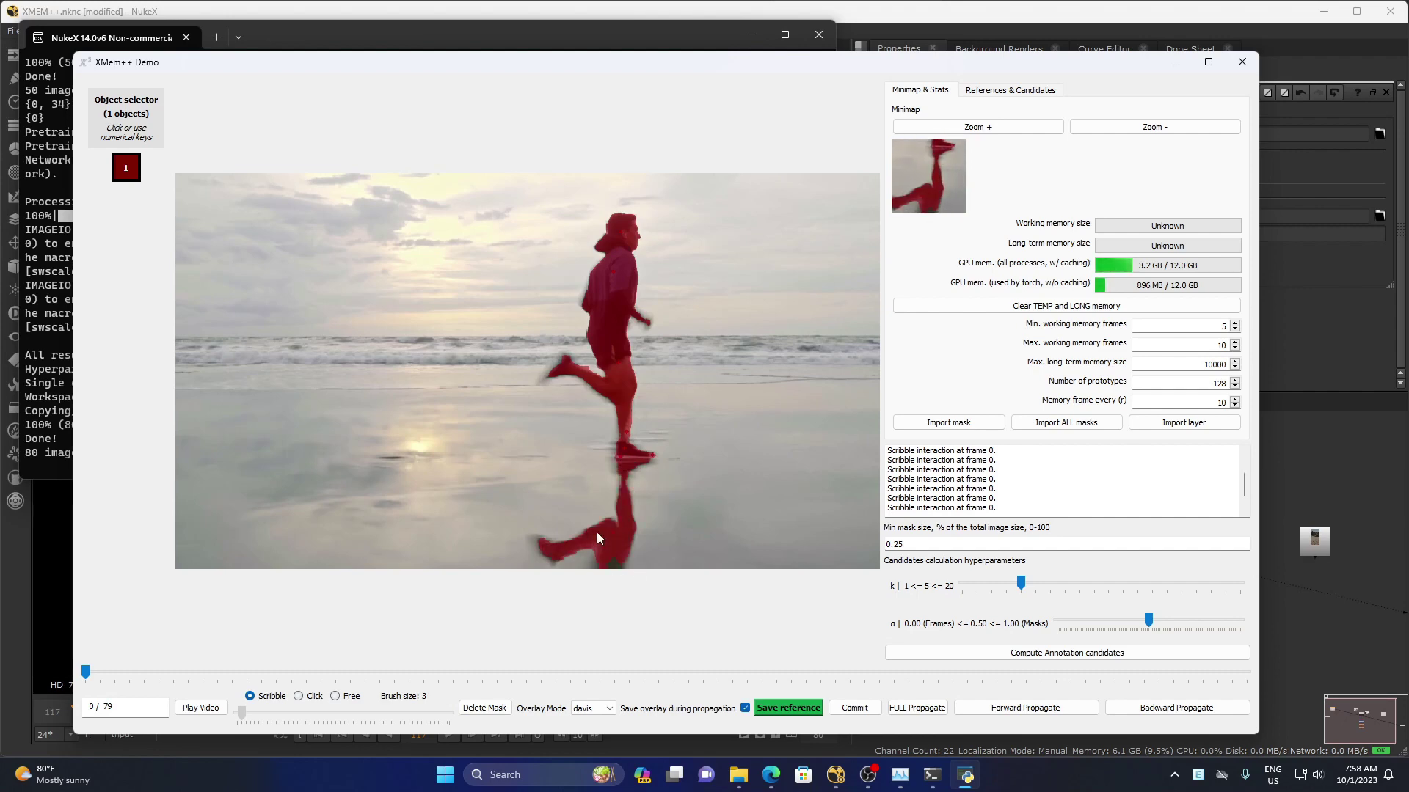
mouse_move(596, 538)
mouse_down()
mouse_move(538, 540)
mouse_move(570, 569)
mouse_up()
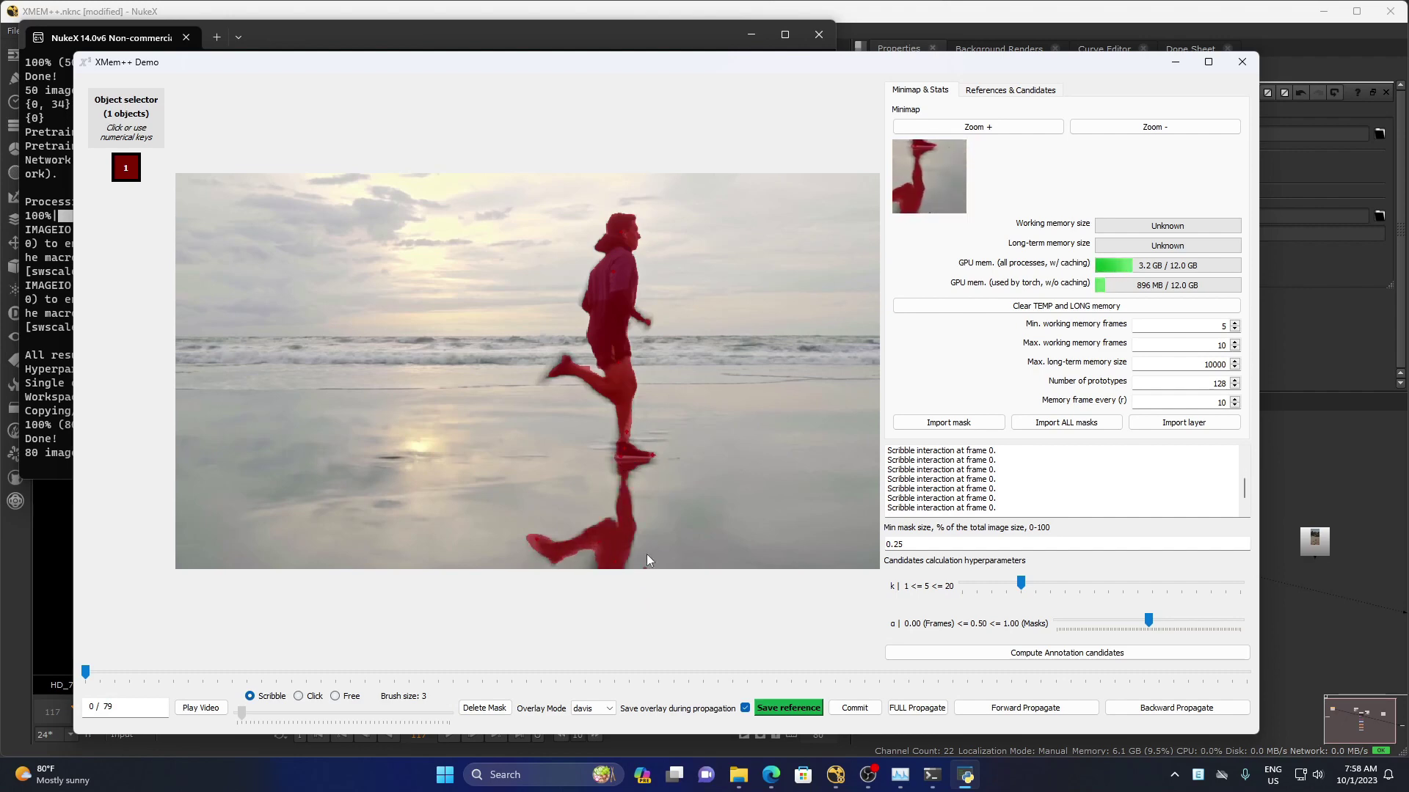
click(589, 368)
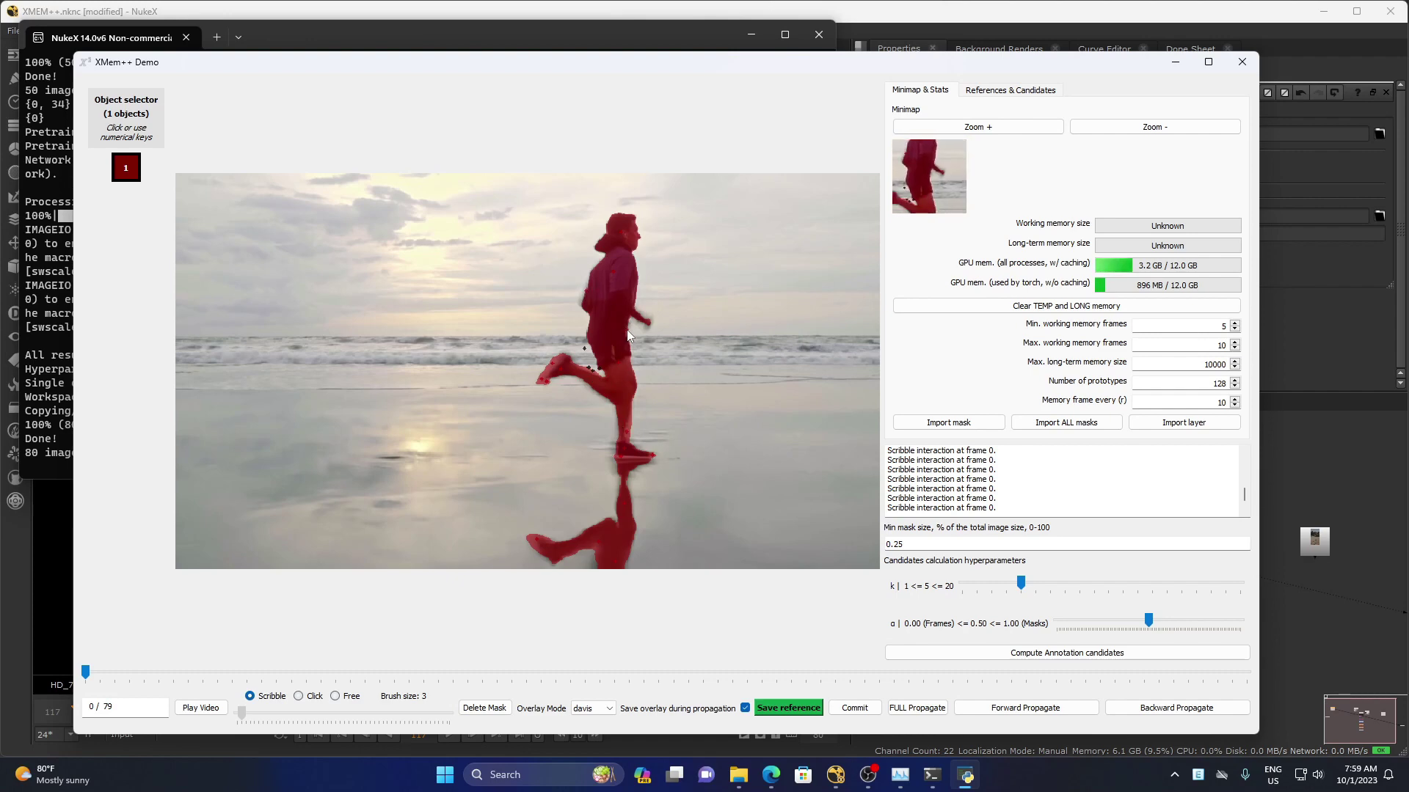
- Save the runner mask on frame 0 as a reference, propagate it through the full clip and review the frames
click(789, 708)
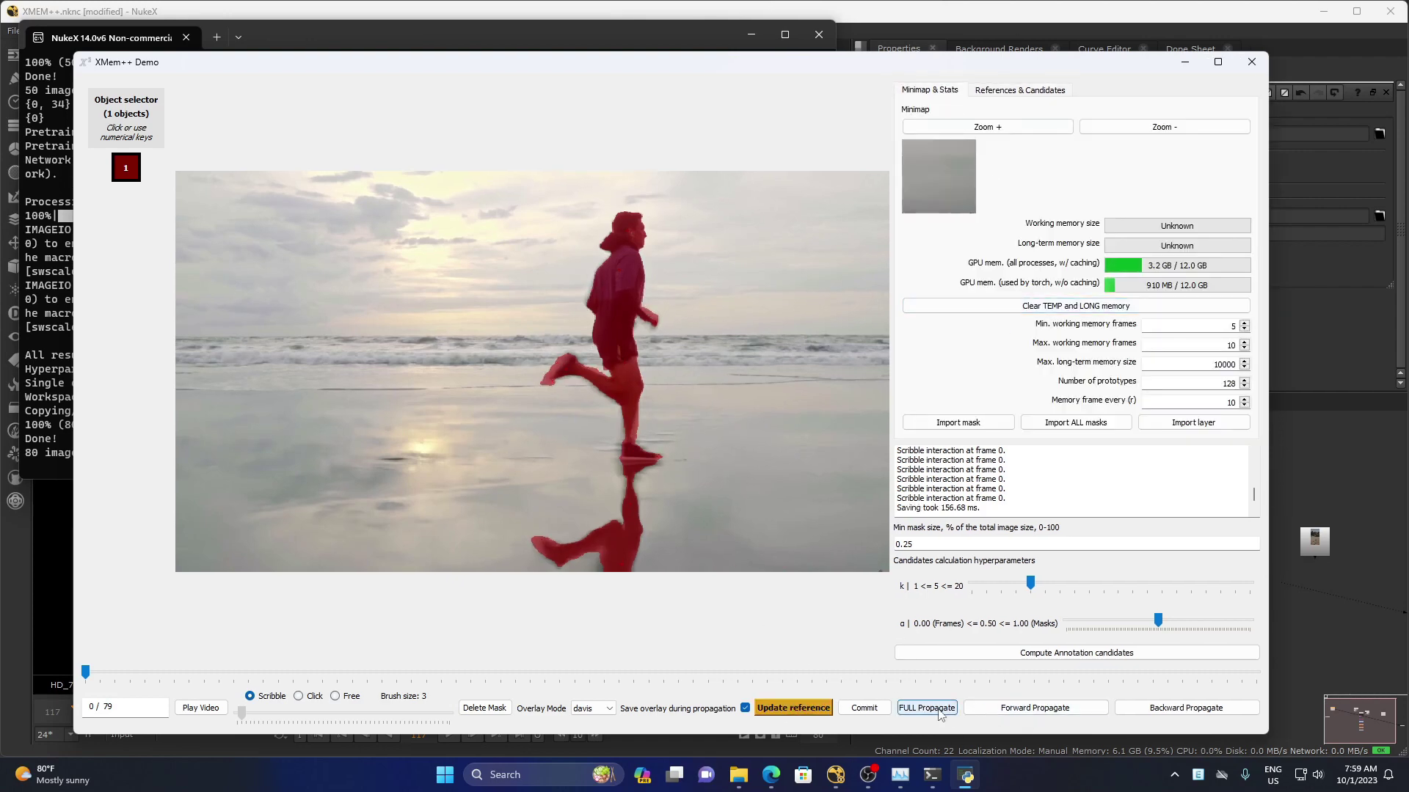
click(939, 710)
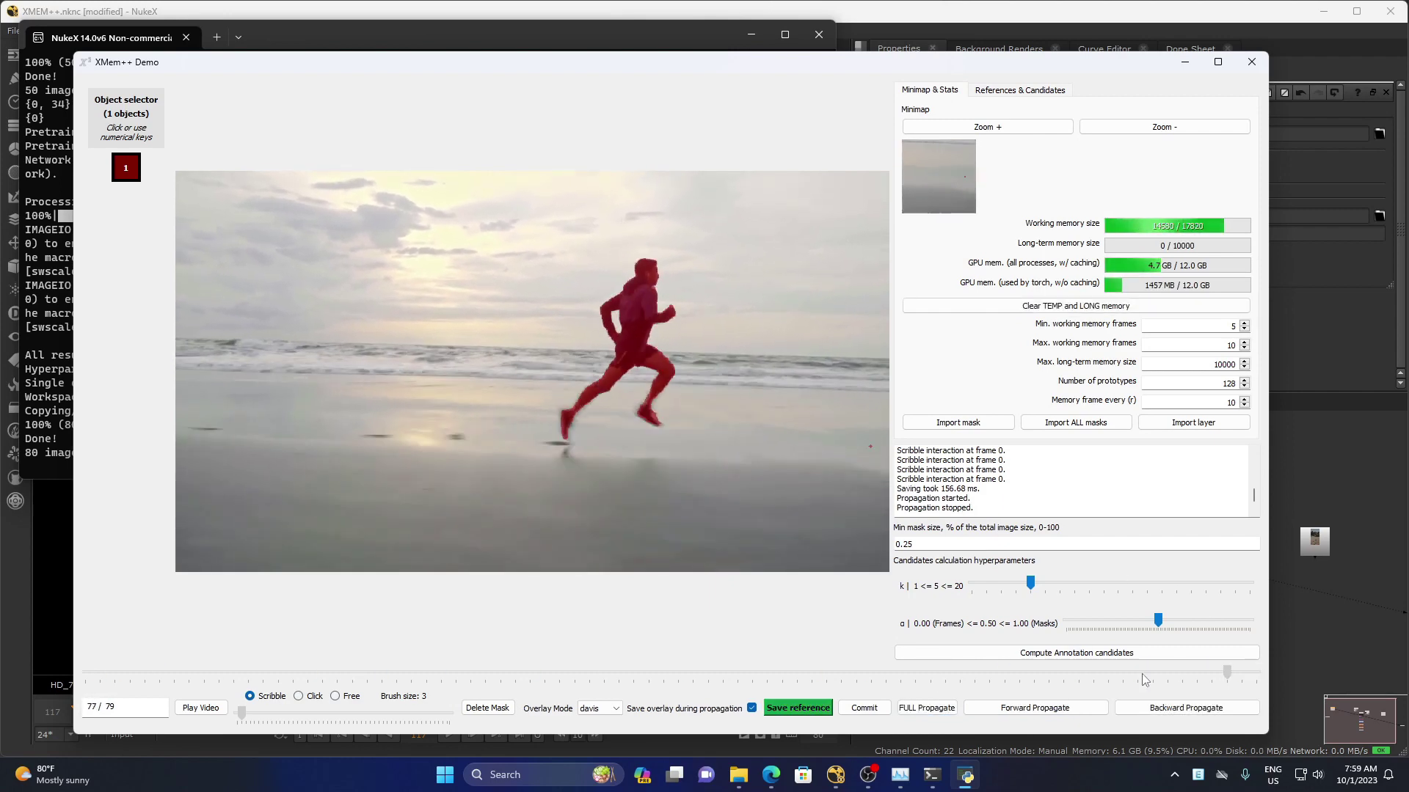
drag(1142, 679, 46, 627)
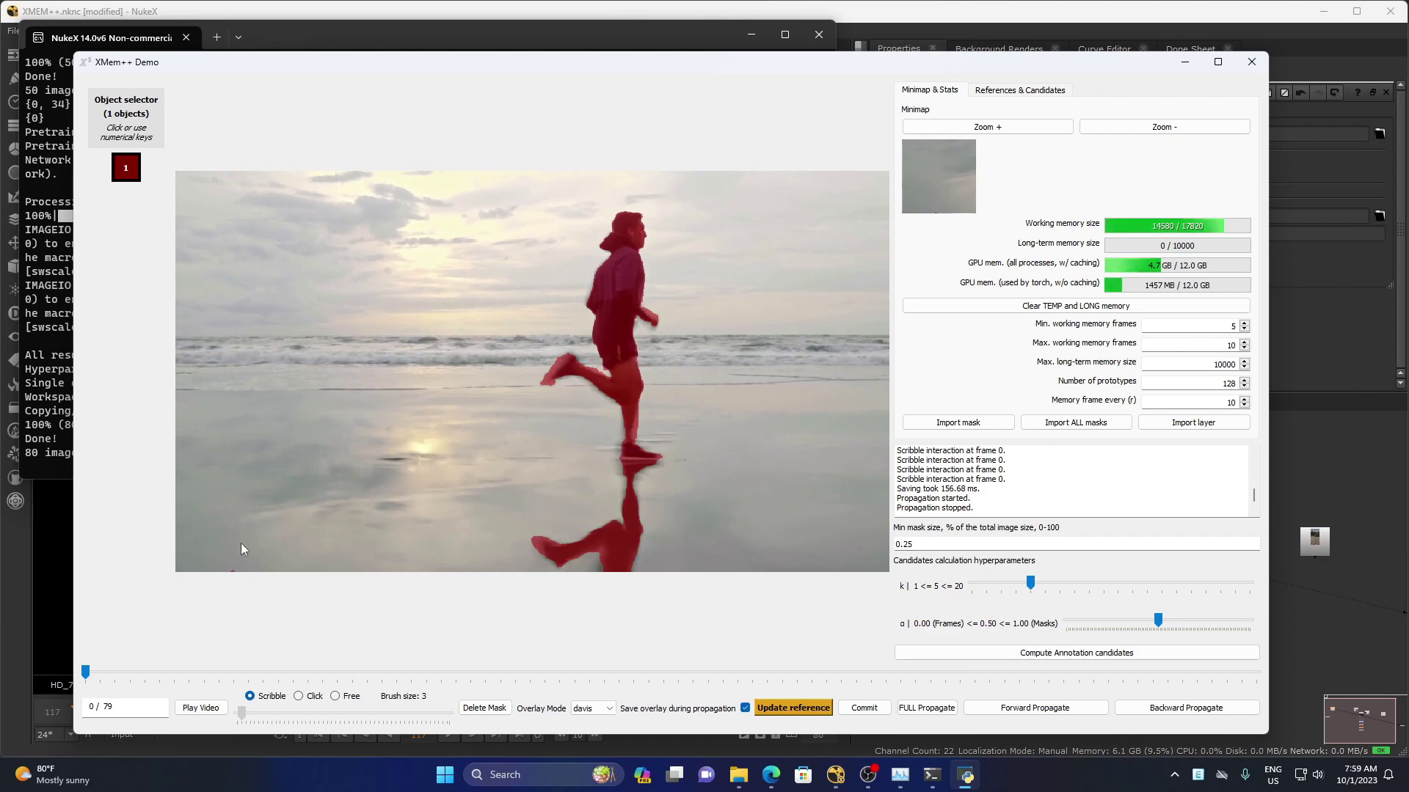
drag(86, 672, 1257, 671)
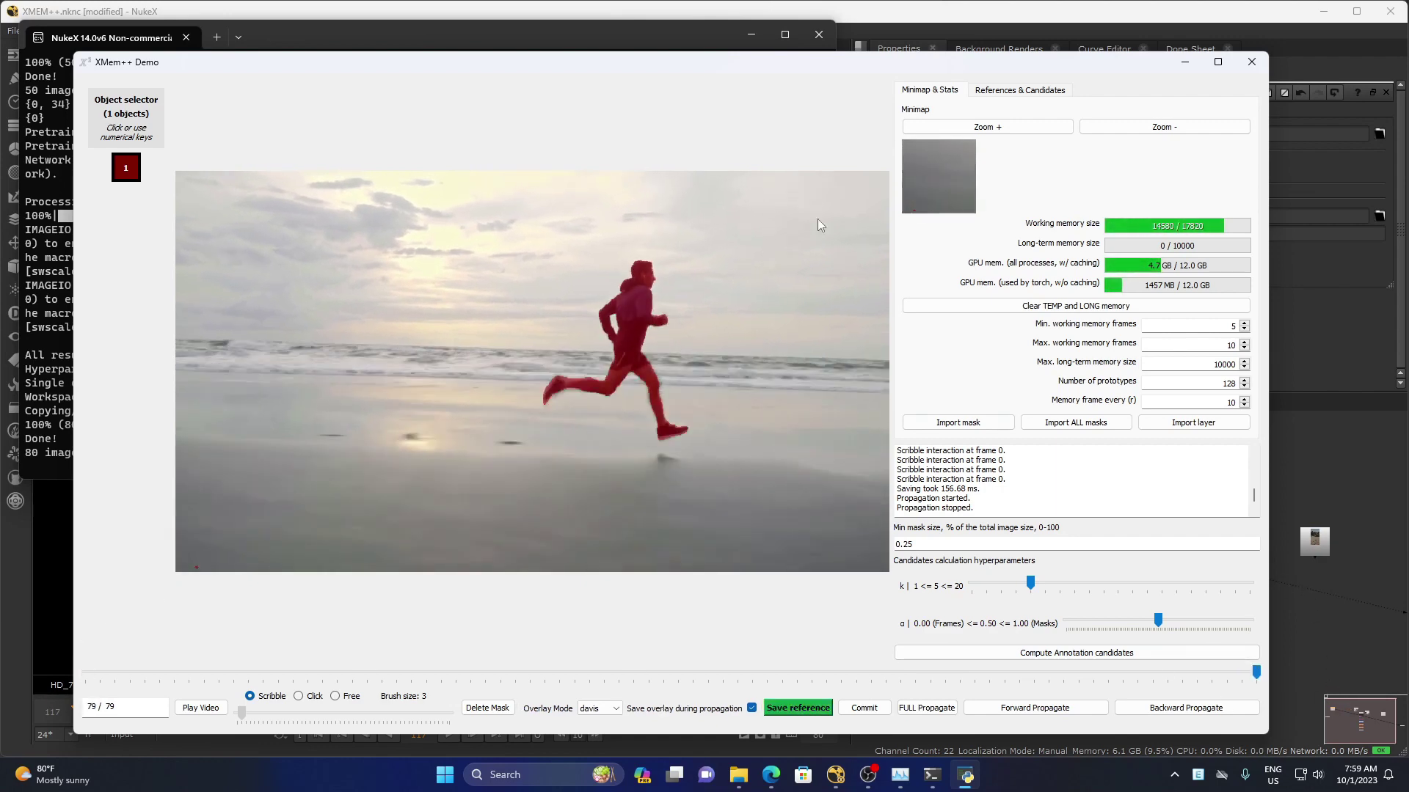
- Close XMem++, load the generated runner masks with Get Mask in Nuke, and arrange the nodes around the mask chain
click(1250, 64)
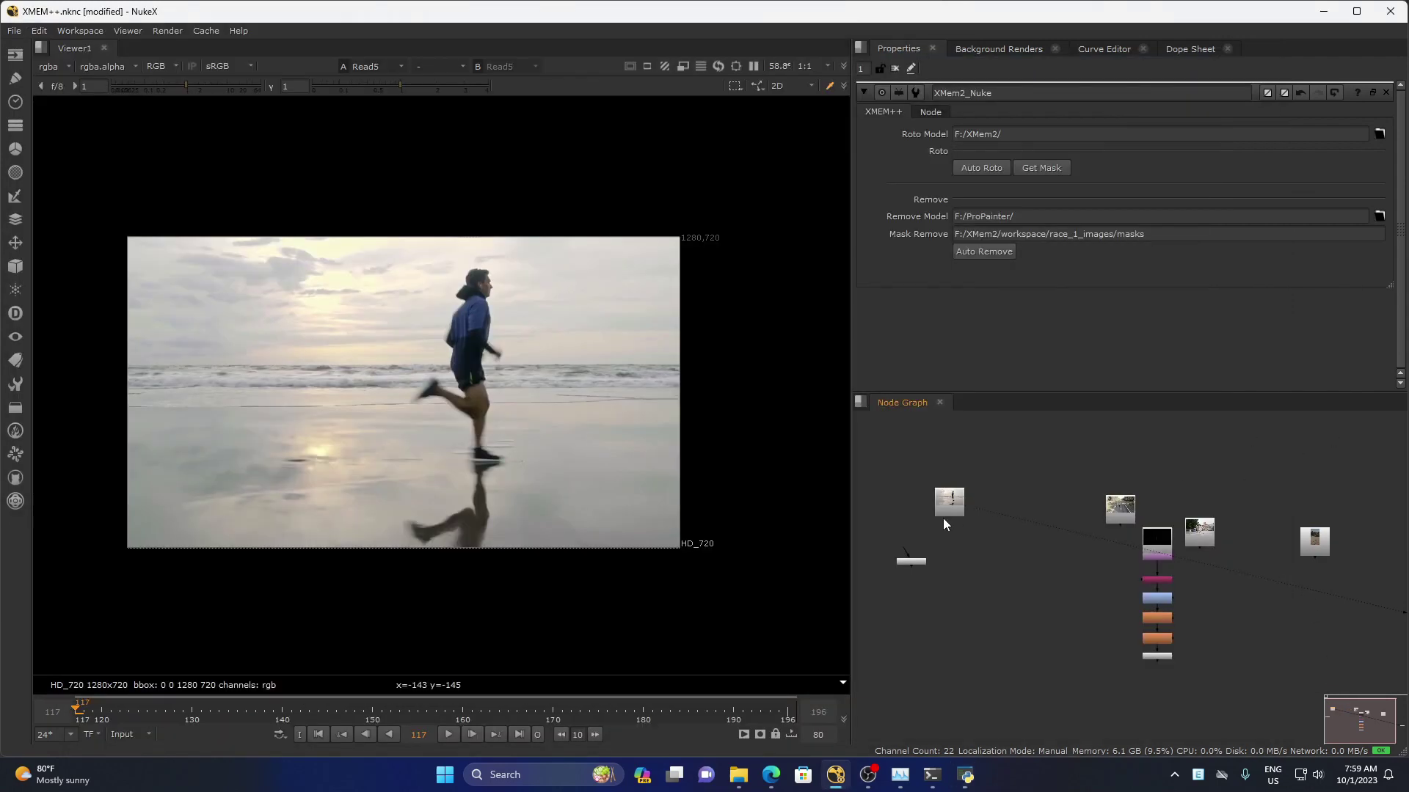
click(1052, 172)
scroll(957, 490, up, 3)
drag(956, 488, 870, 493)
drag(909, 586, 952, 539)
drag(1062, 675, 1062, 710)
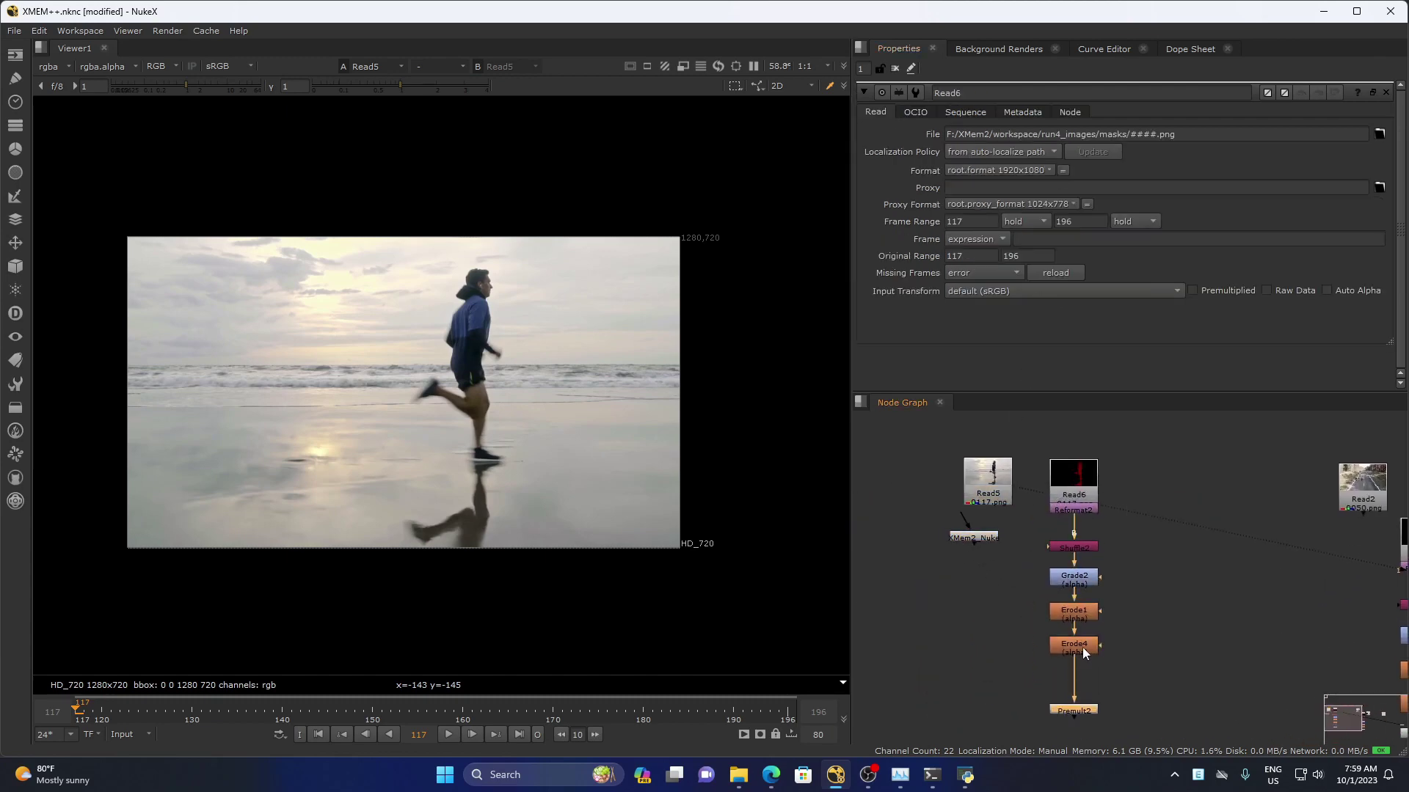
- View Erode4's alpha channel and add an Erode (filter) node after it, with its size set to -15.5
double_click(1082, 649)
key(1)
key(a)
scroll(499, 408, up, 3)
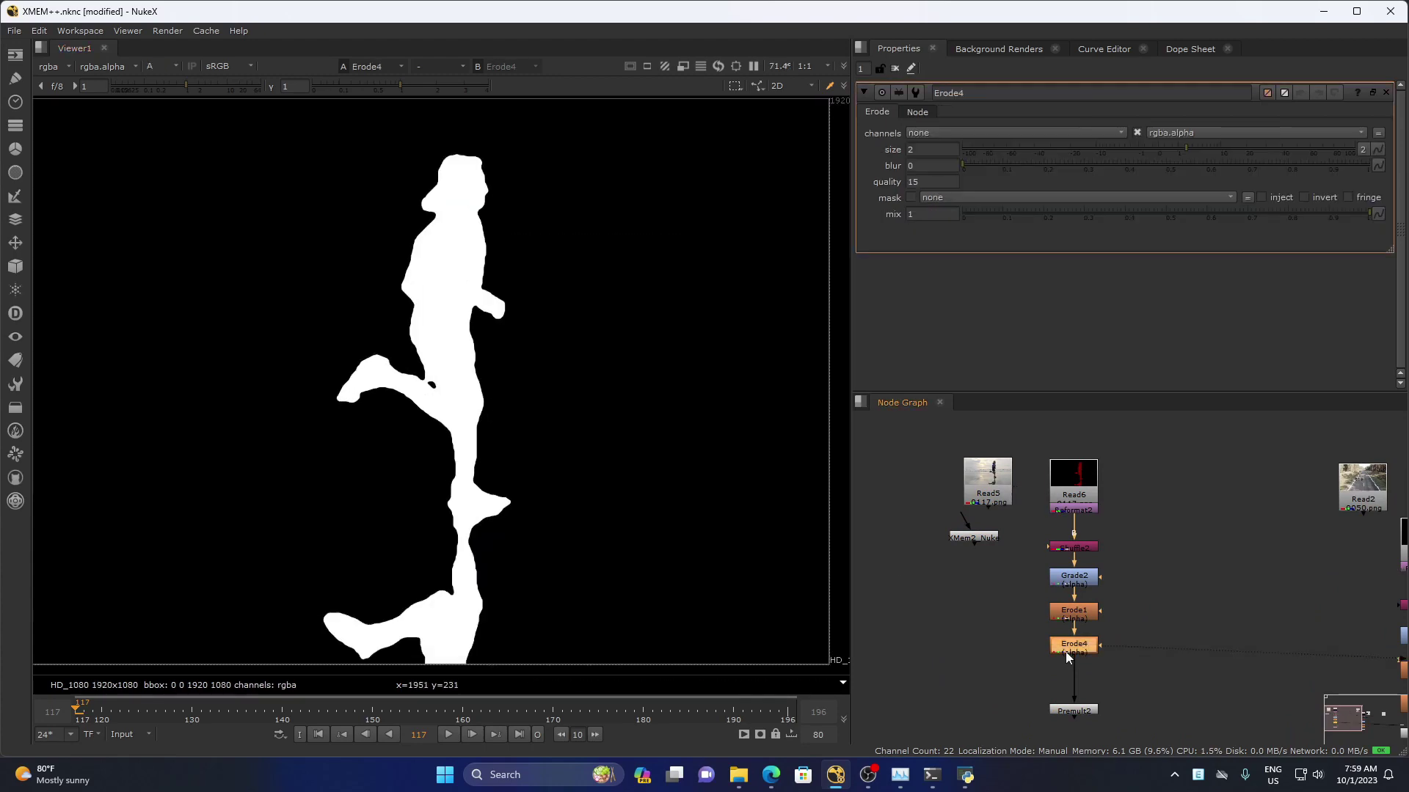
key(Tab)
text(erode)
key(Down)
key(Down)
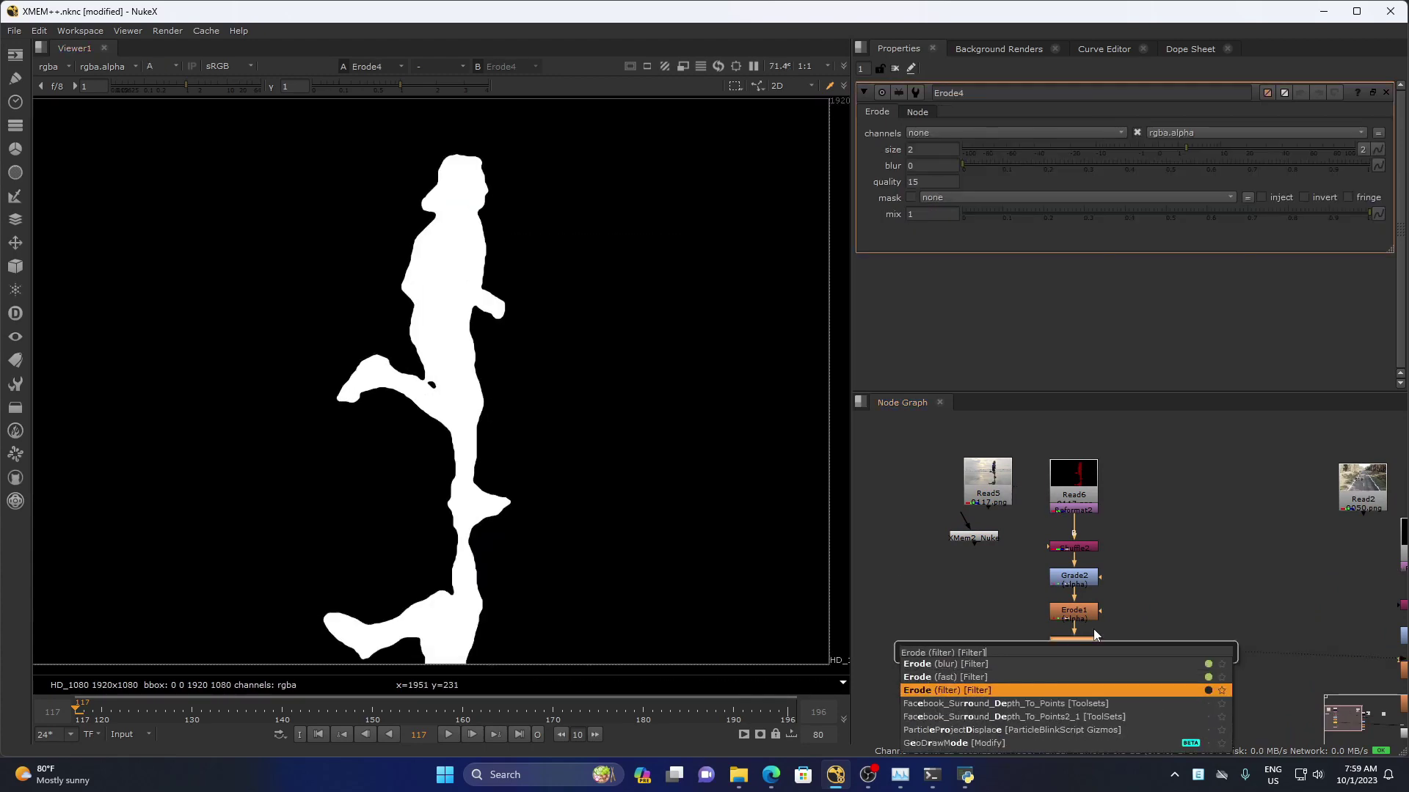
key(Return)
drag(1178, 148, 1115, 149)
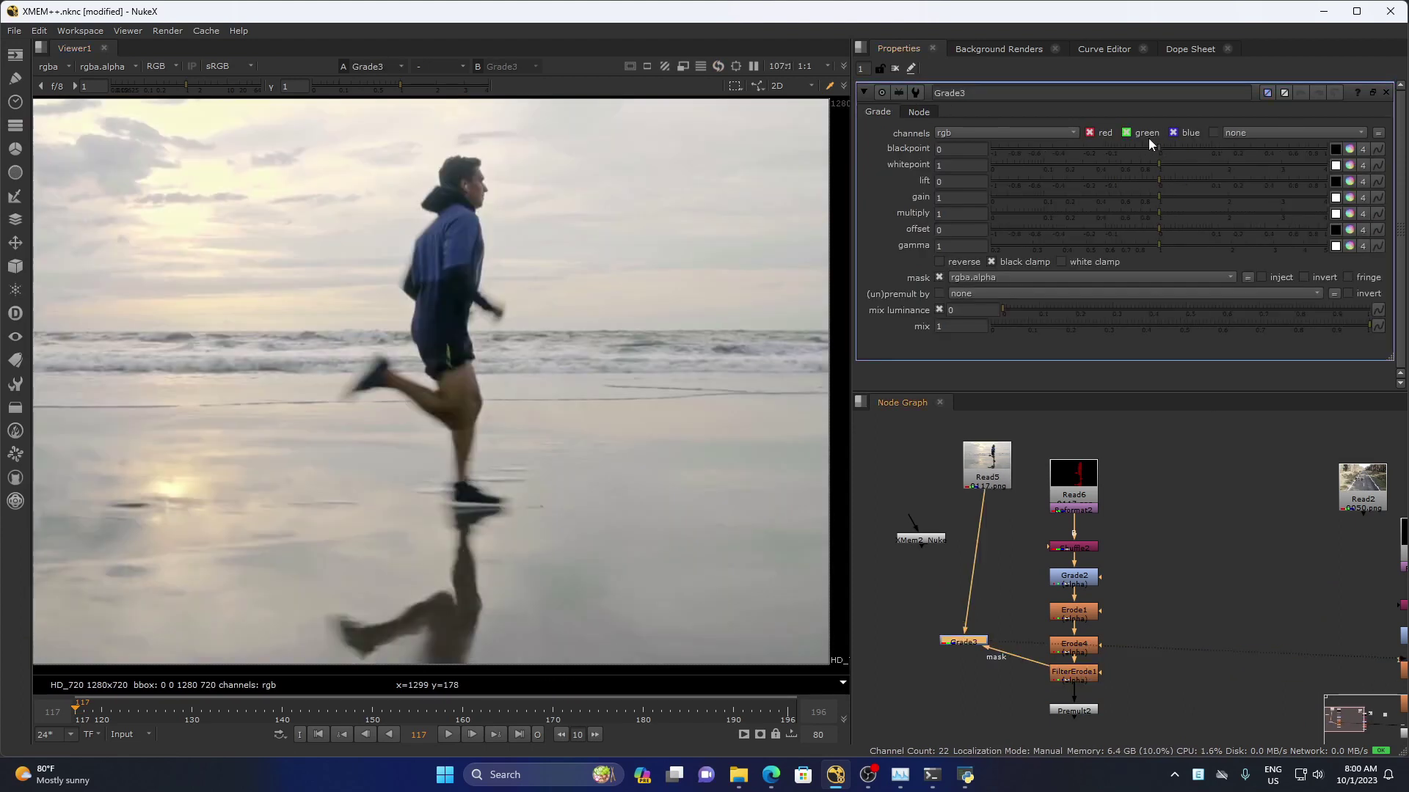
- Tint the masked runner by turning off green in Grade3 and setting gamma to 2.52, and scrub the timeline to check it
click(1127, 134)
drag(1159, 245, 1255, 253)
scroll(416, 301, down, 3)
drag(94, 713, 762, 727)
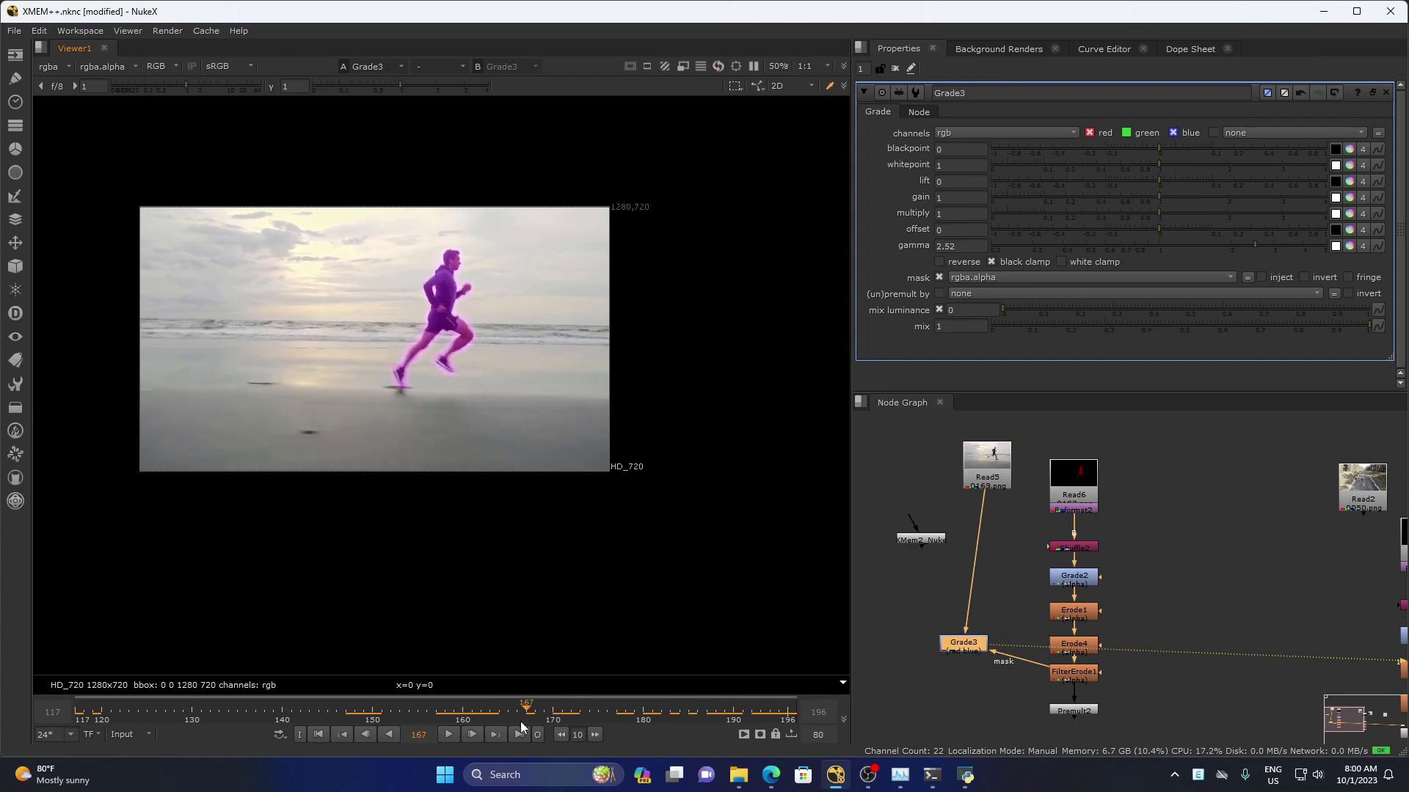
drag(523, 721, 807, 718)
- Show the FilterErode1 properties and reposition the Read5, Grade3 and Premult2 nodes to make room below FilterErode1
double_click(1075, 673)
drag(1166, 582, 1203, 538)
drag(1018, 436, 982, 464)
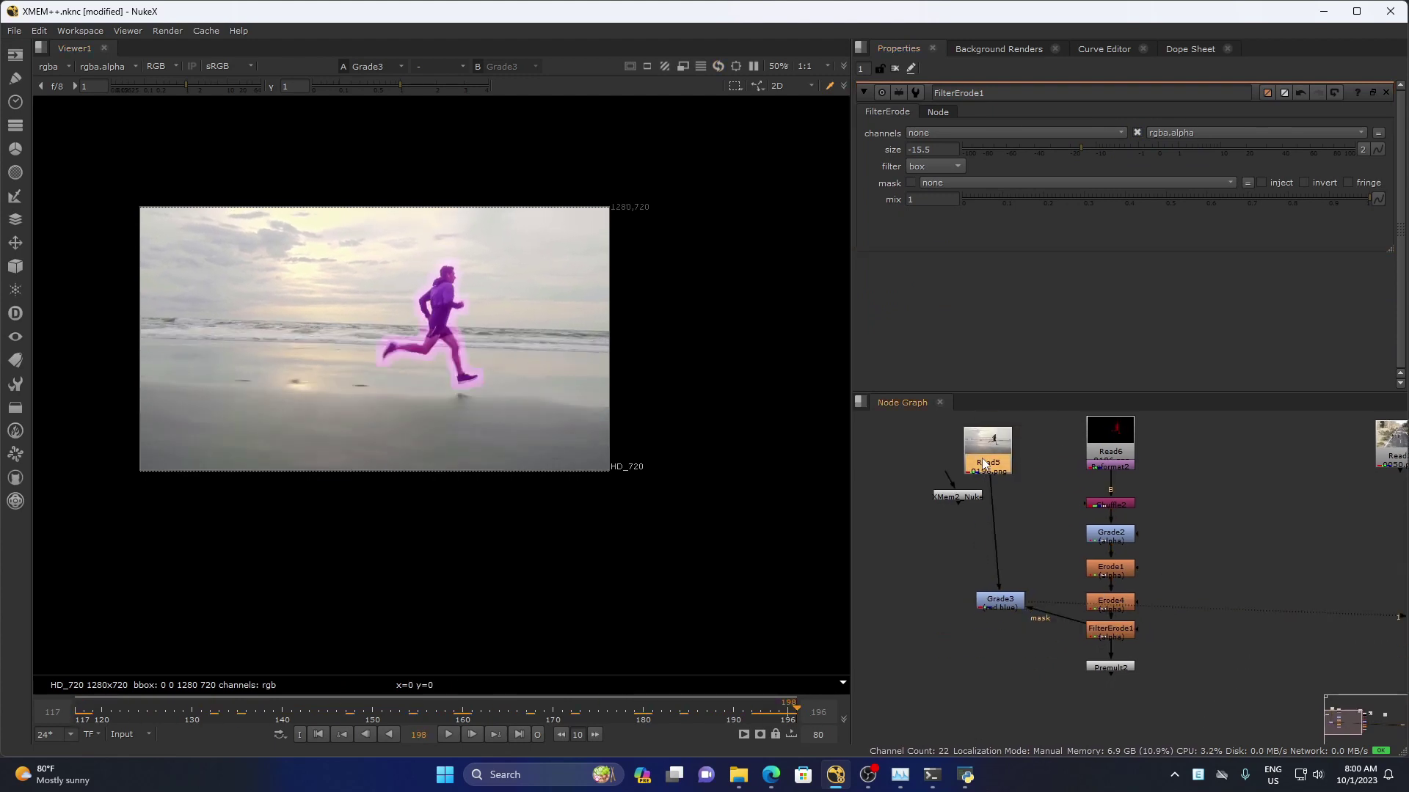
drag(1001, 604, 989, 605)
click(1101, 635)
drag(1099, 668, 1099, 710)
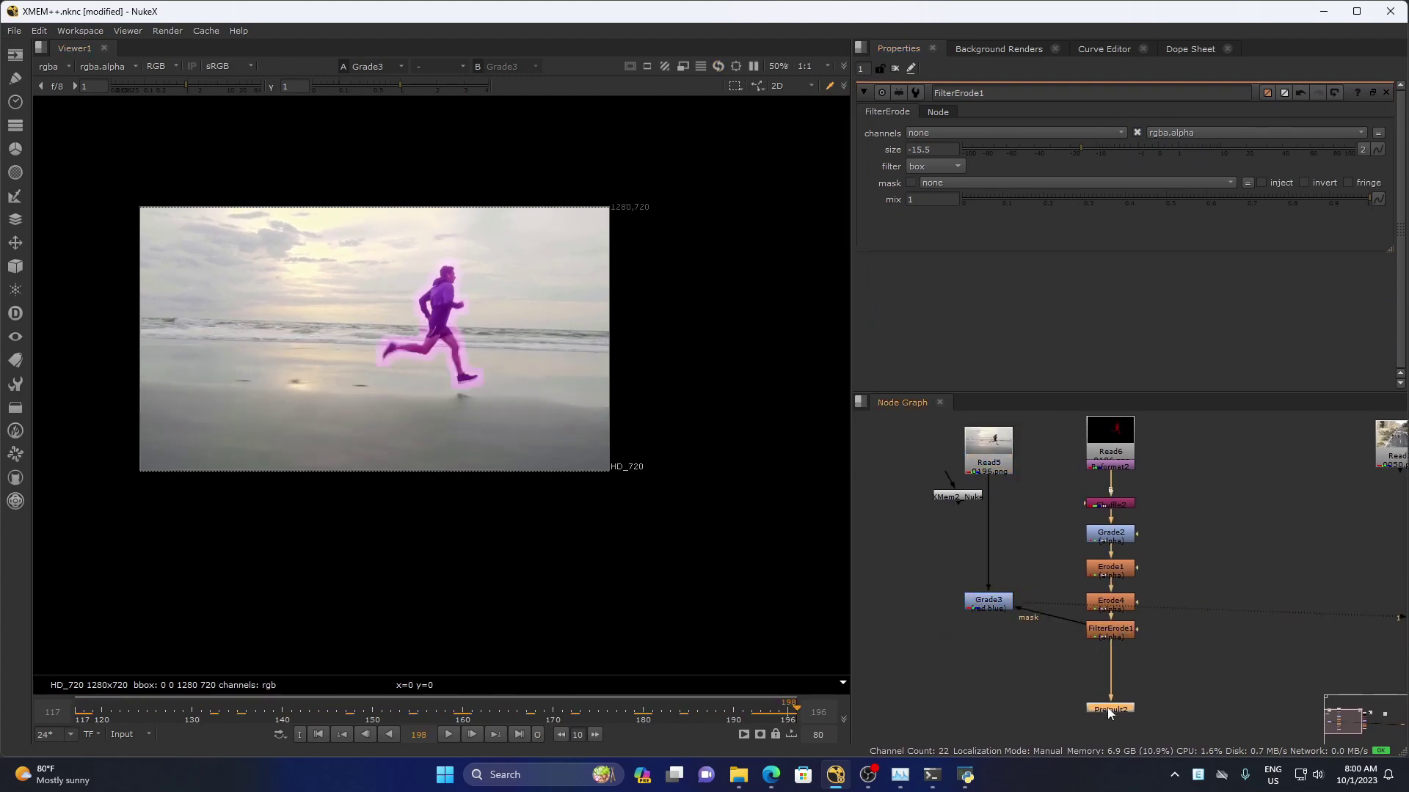
- Add a Shuffle node after FilterErode1 and route rgba.alpha into the rgba.red output
click(1102, 634)
key(1)
key(Tab)
text(shuffle)
key(Return)
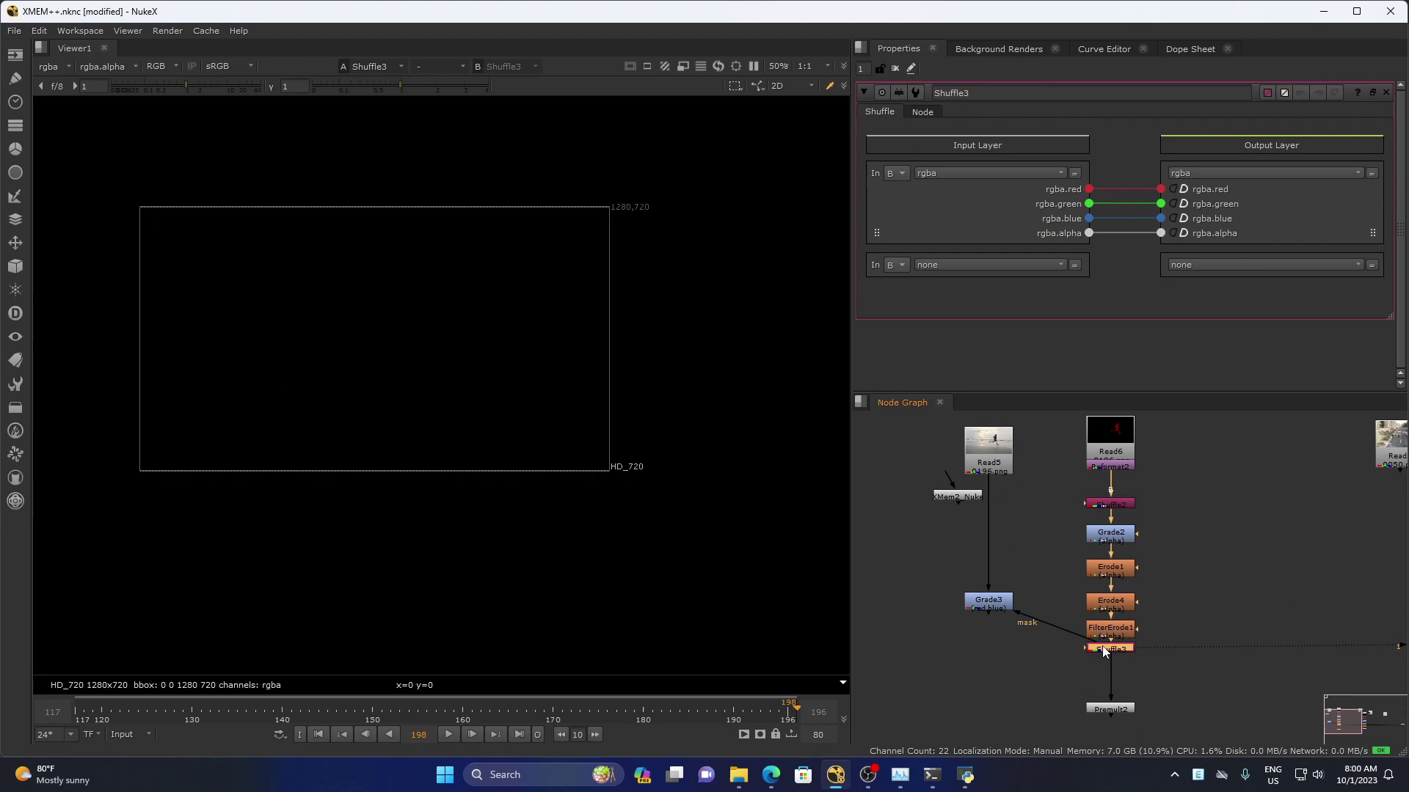
drag(1114, 227, 1159, 189)
click(1115, 219)
click(1109, 232)
drag(1088, 232, 1160, 189)
- Add a Write node fed by the new Shuffle node and display it in the viewer
click(1008, 669)
key(w)
key(1)
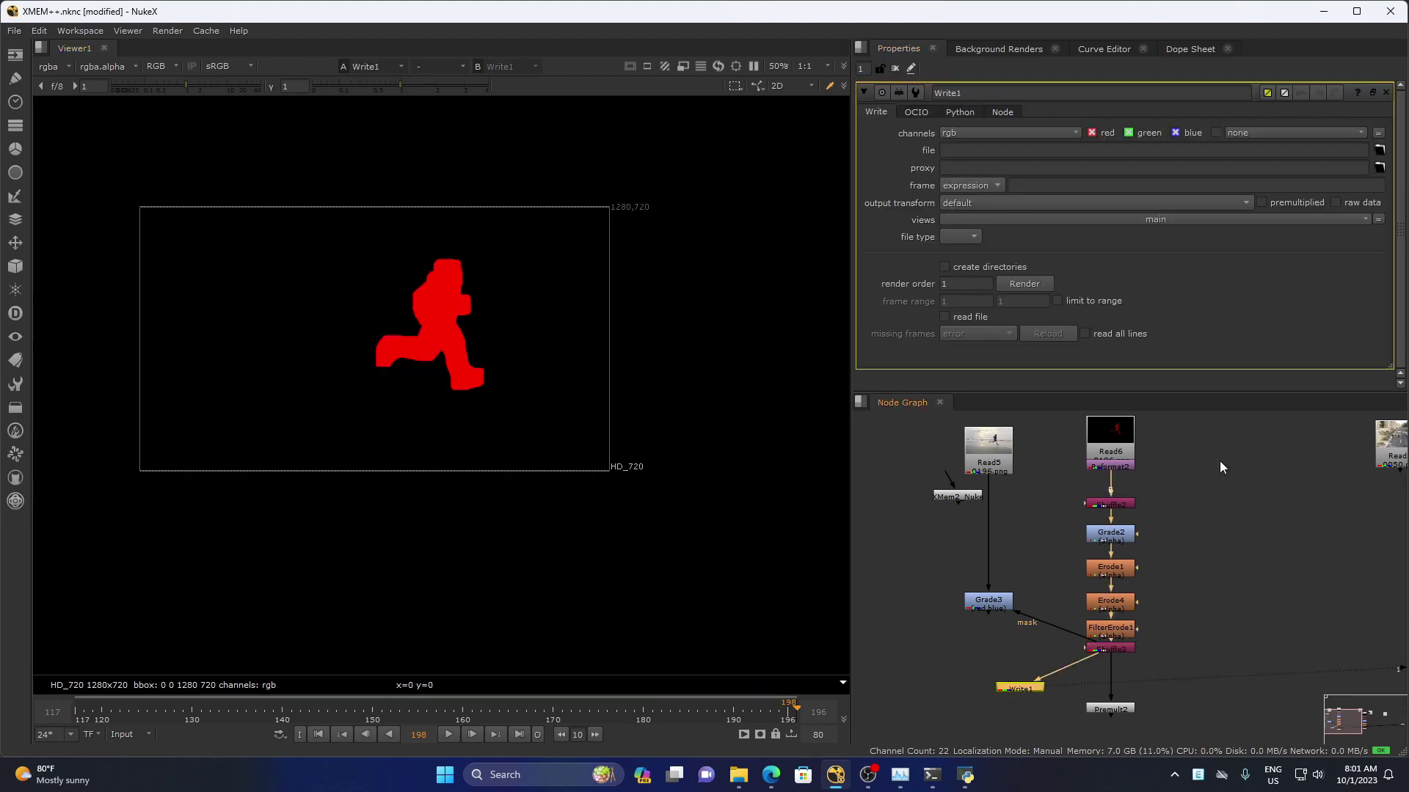
- Set the Write output to F:/XMem2/workspace/run4_images/masks2/####.png and render frames 117-196 with directory creation enabled
click(1379, 151)
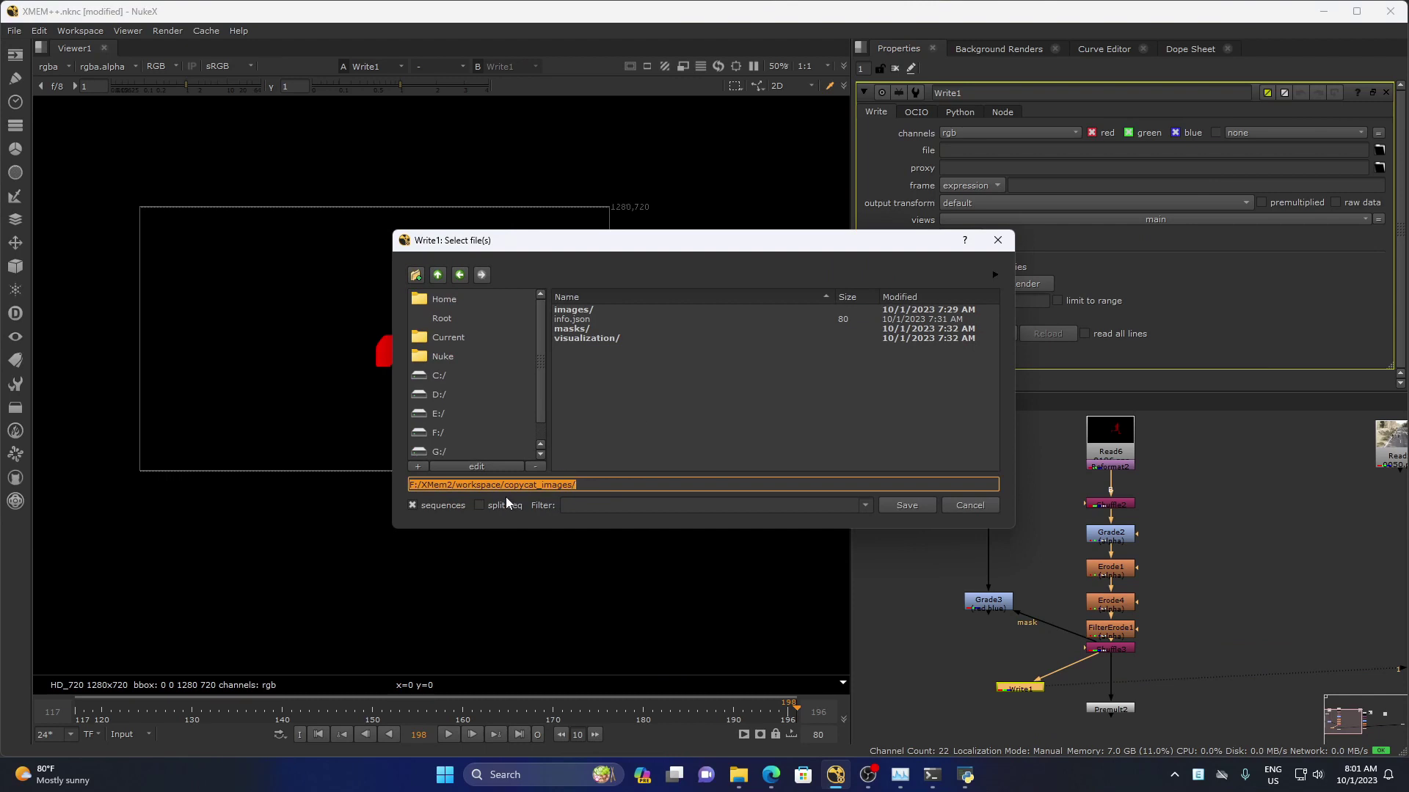
drag(510, 487, 688, 506)
key(BackSpace)
key(BackSpace)
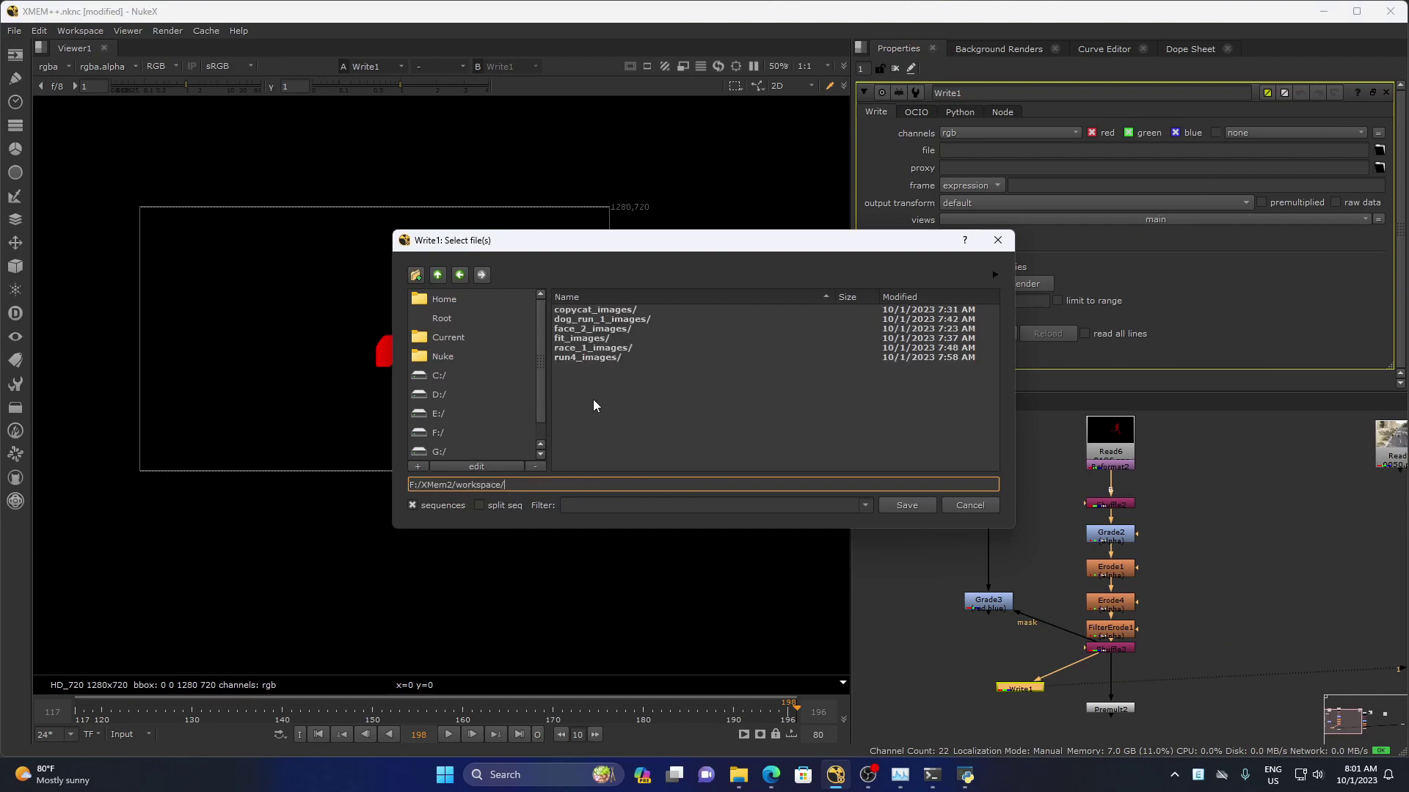
click(613, 361)
click(580, 330)
click(623, 485)
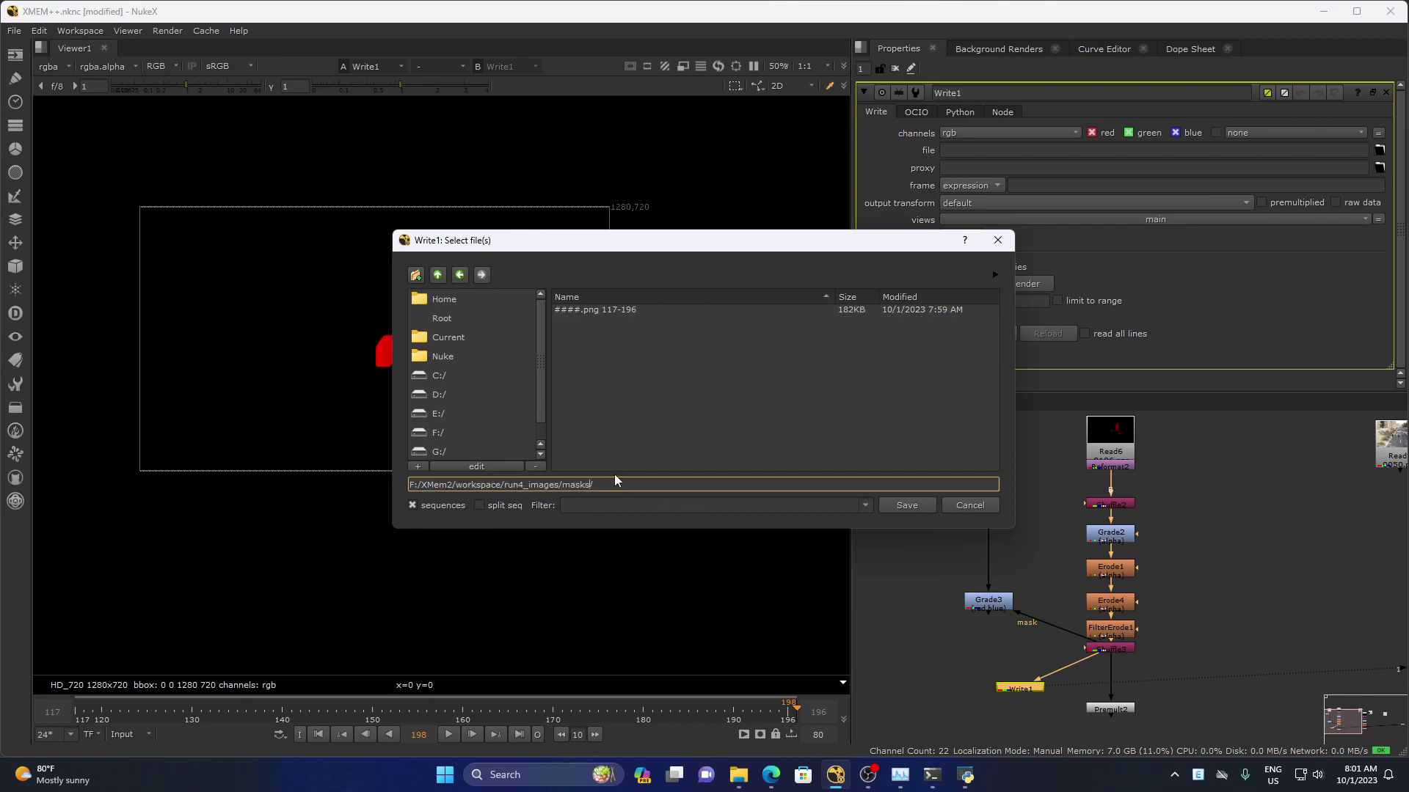
text(####.png)
key(Return)
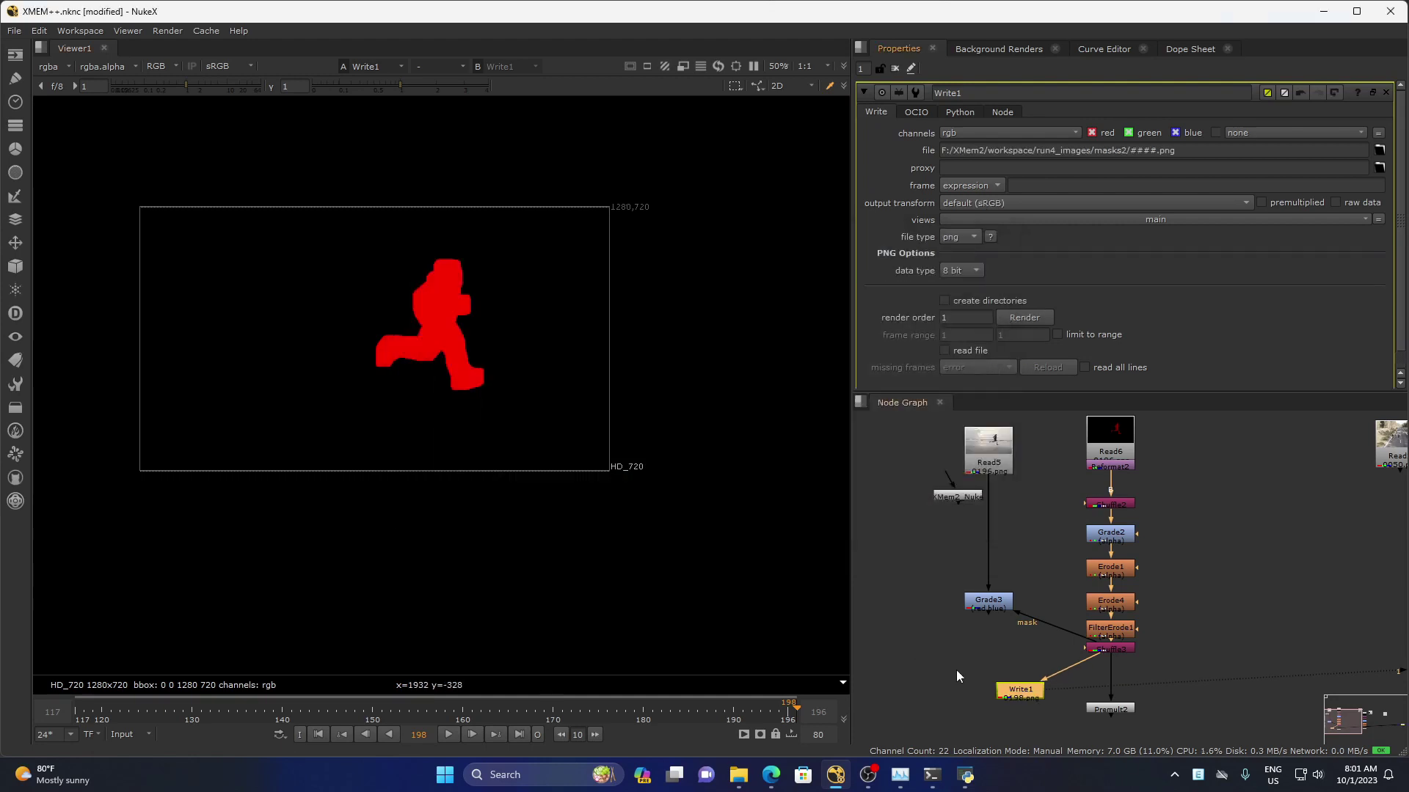
click(1009, 313)
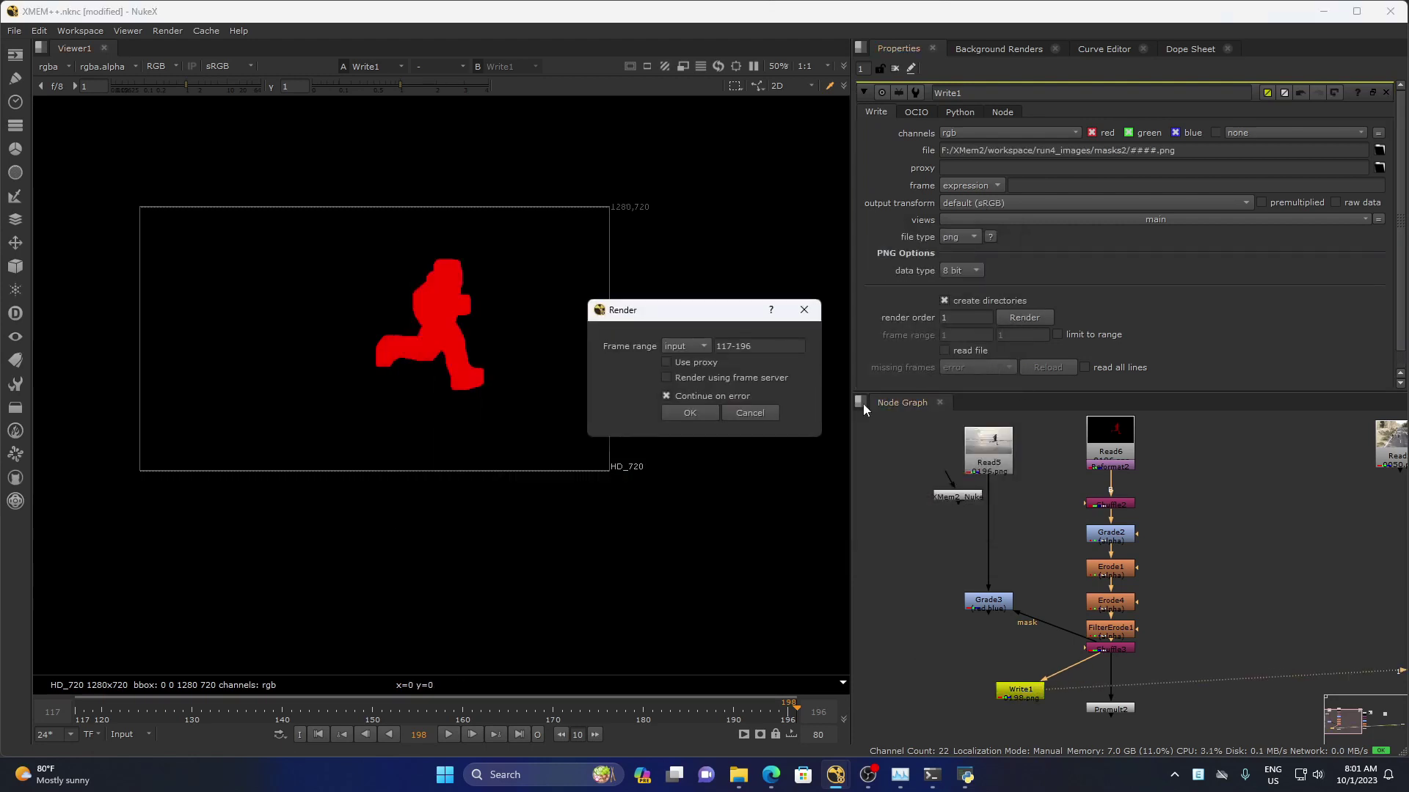
click(690, 413)
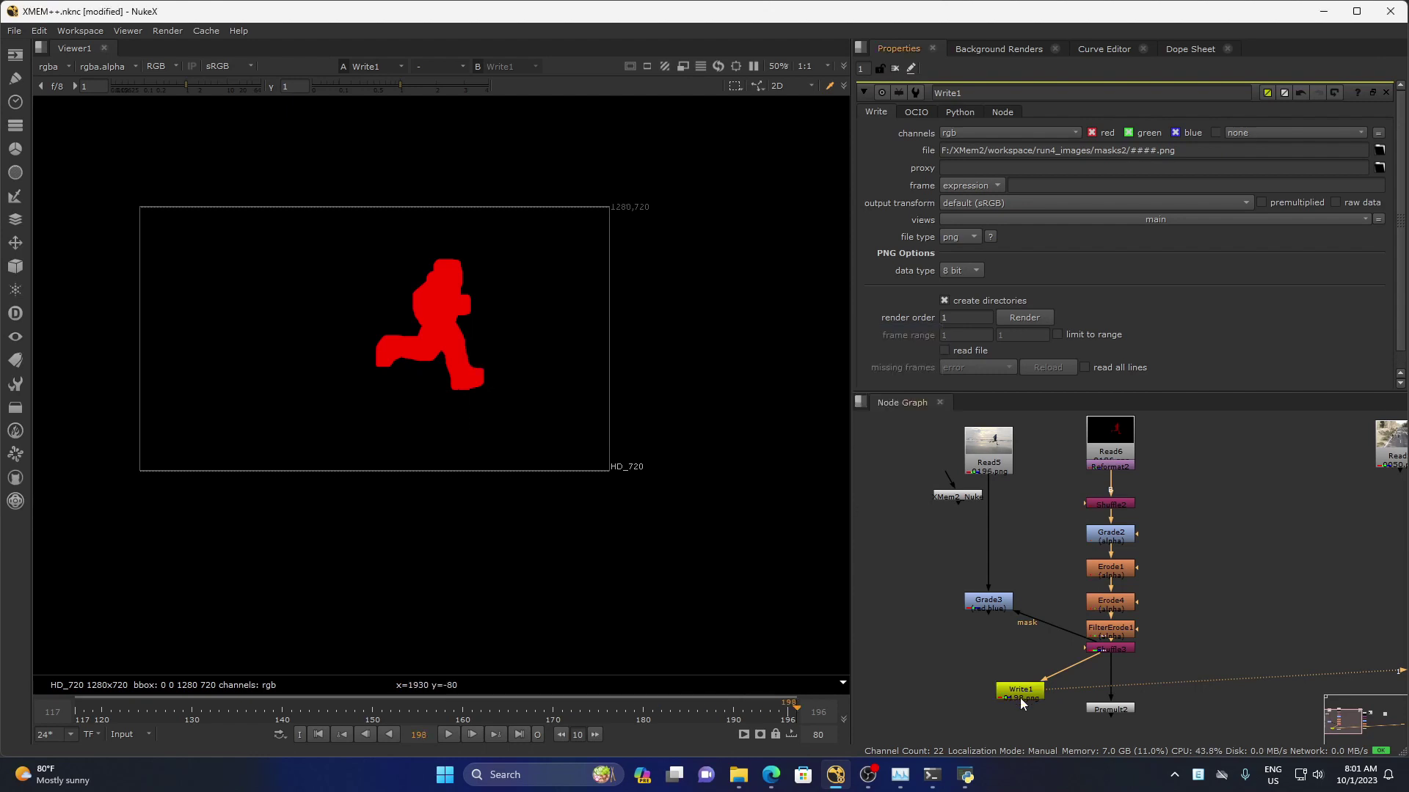
- Set XMem2_Nuke's Mask Remove path to F:/XMem2/workspace/run4_images/masks2/ and run Auto Remove, checking the console
drag(1183, 151, 589, 164)
double_click(950, 497)
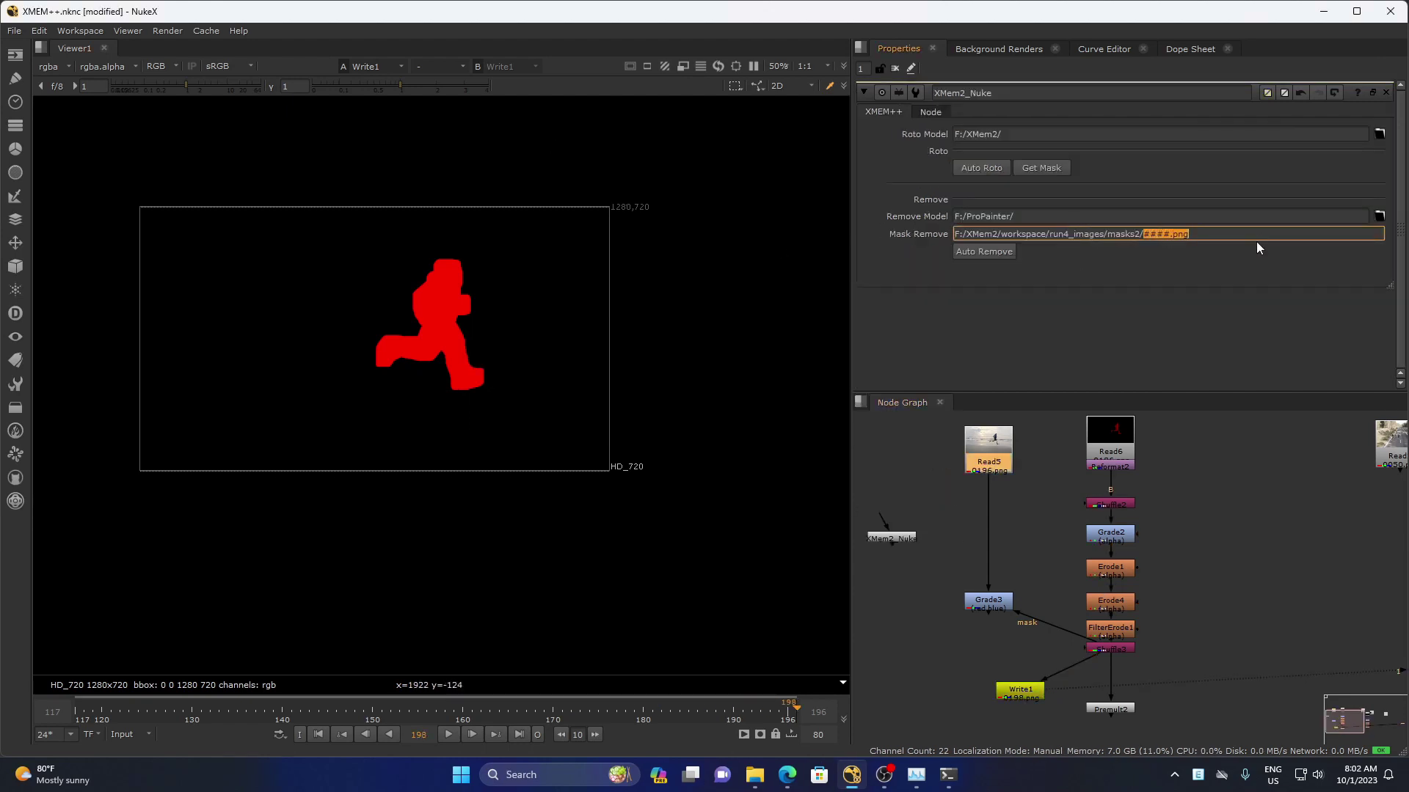
key(BackSpace)
click(1141, 312)
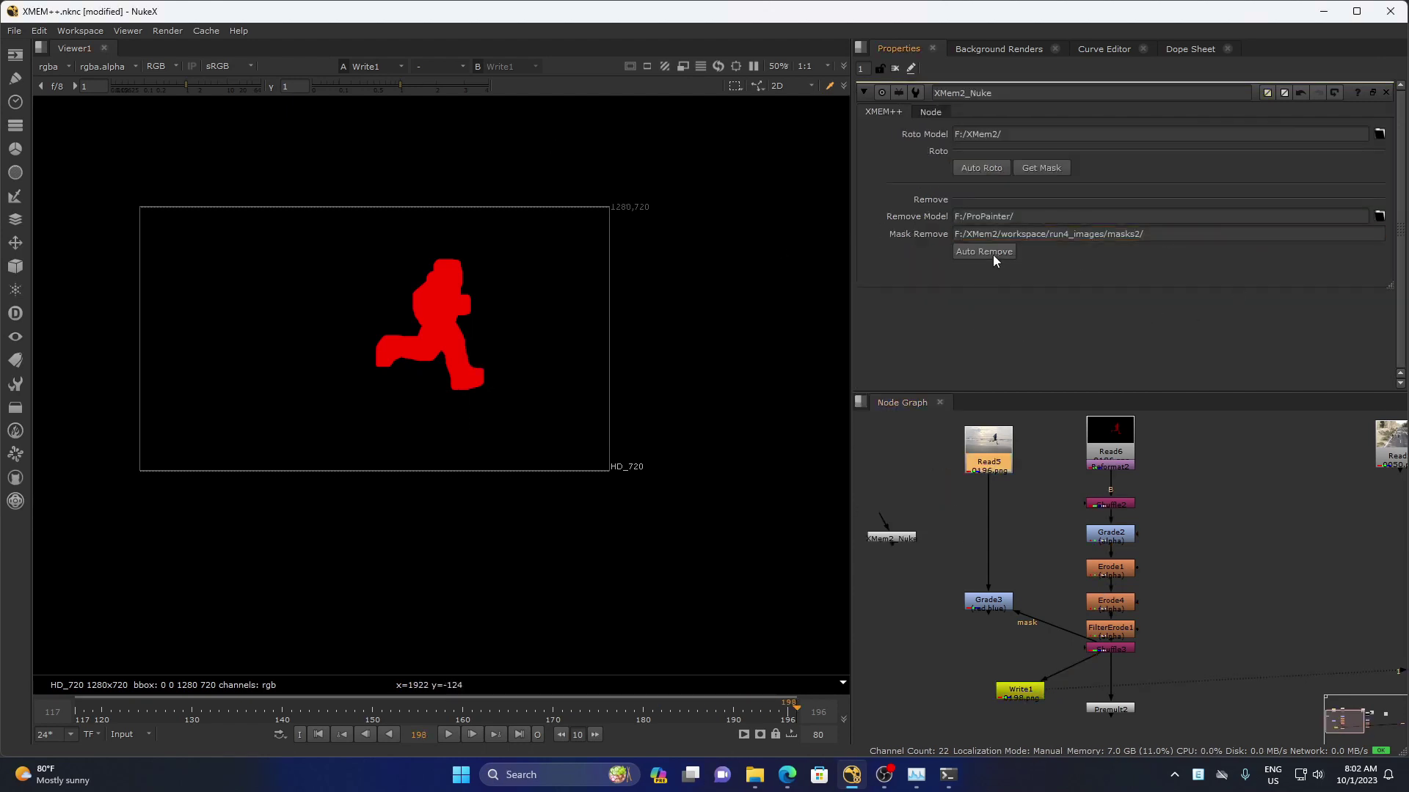
click(947, 776)
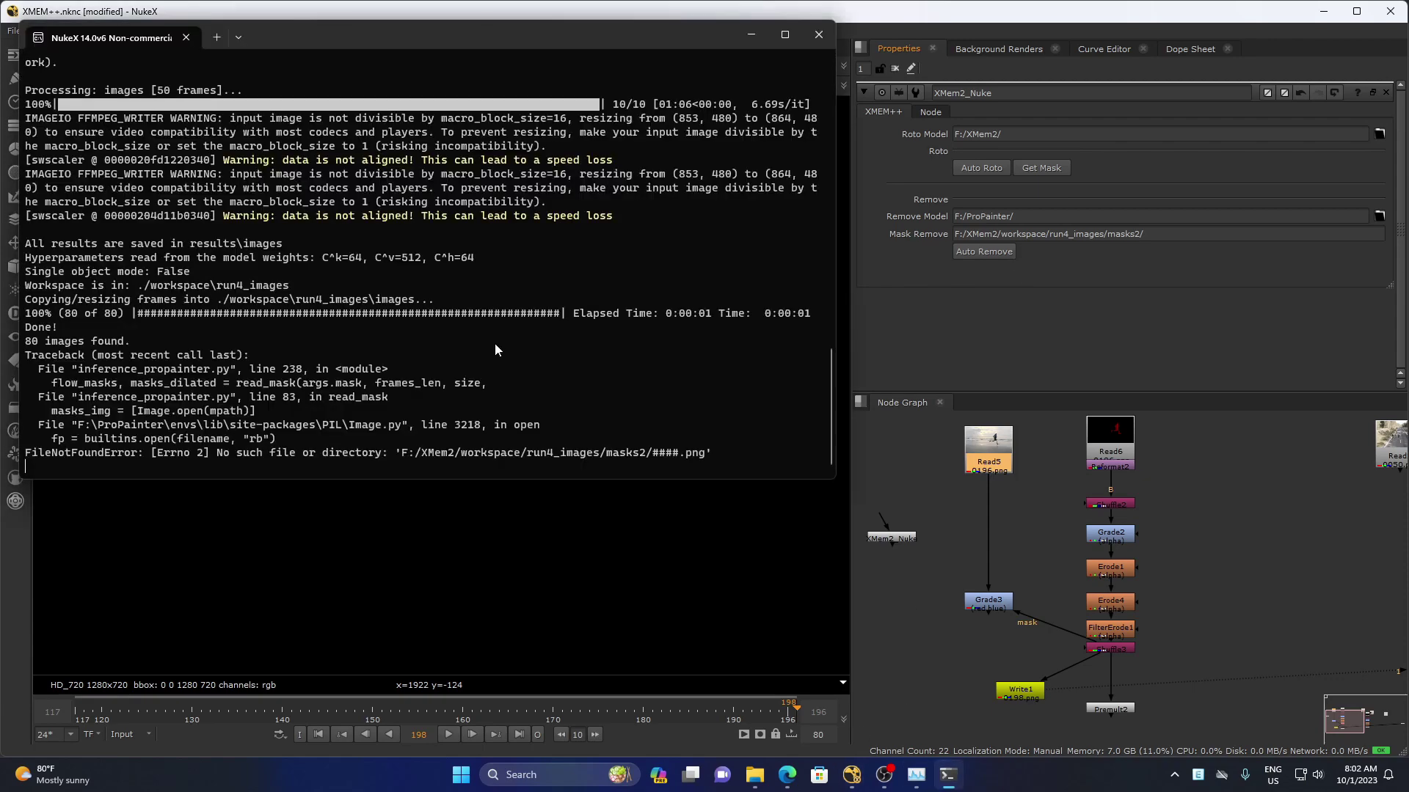